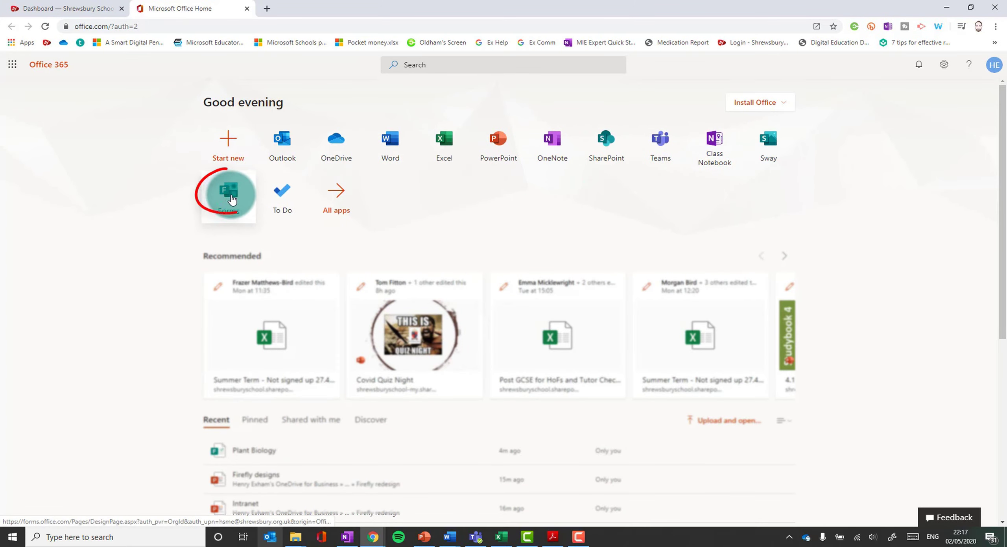
Step: Open Microsoft Forms and create a new blank quiz from My forms
click(230, 195)
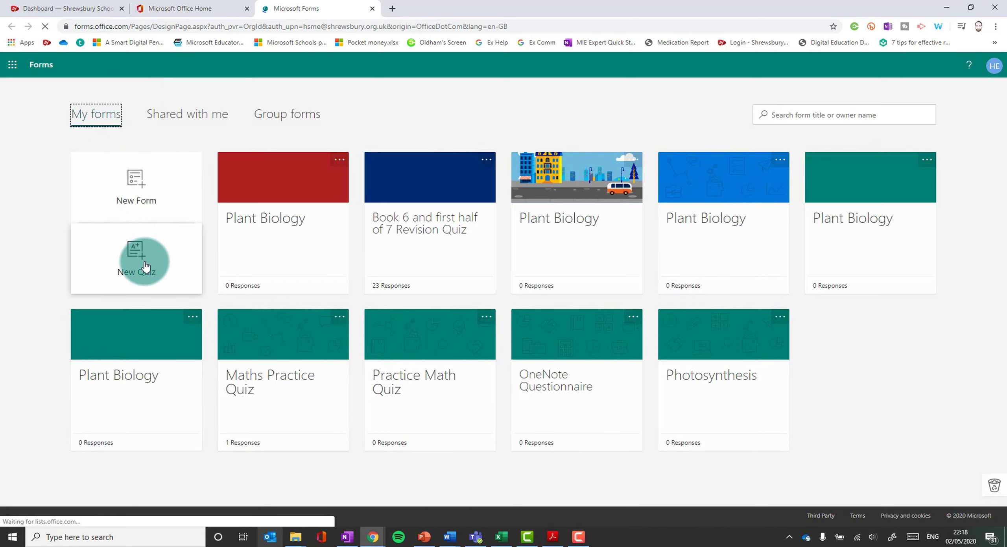
click(134, 254)
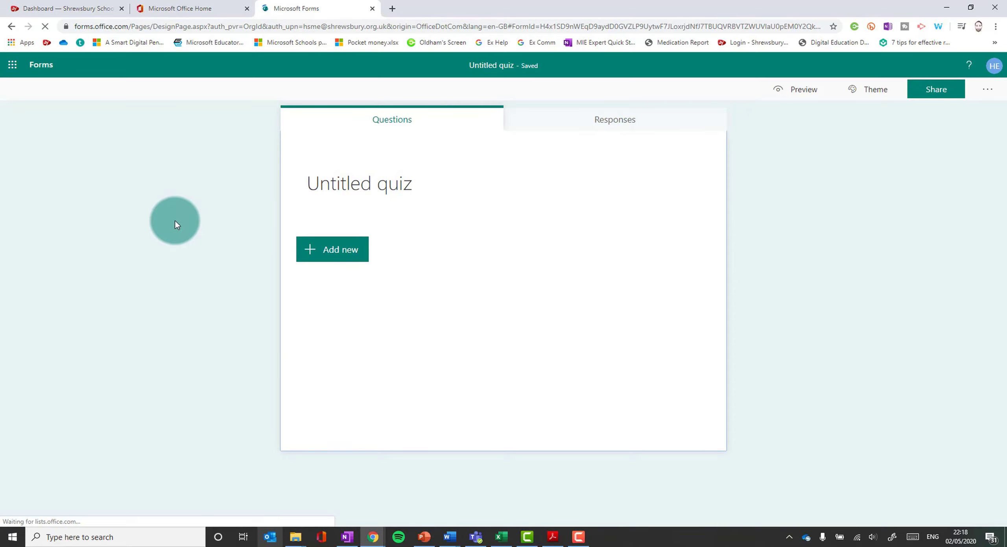
Step: Create a custom theme with the uploaded Shrewsbury Intranet Background 2 image as background
click(877, 91)
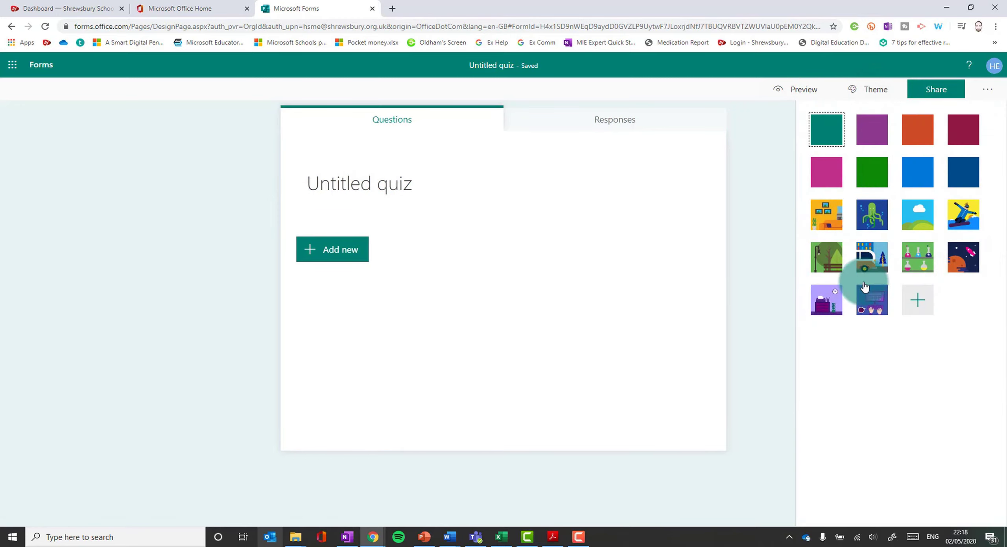
click(922, 304)
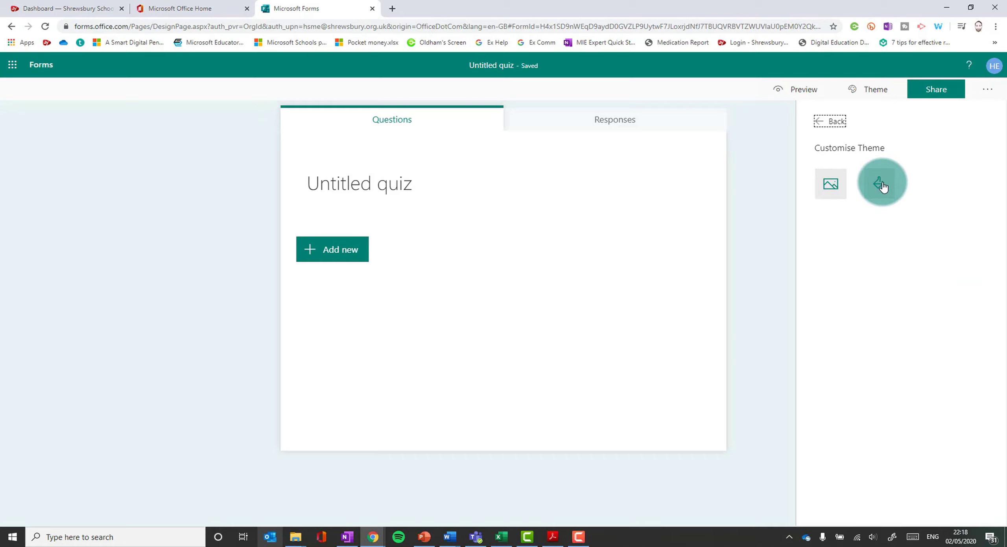
click(829, 188)
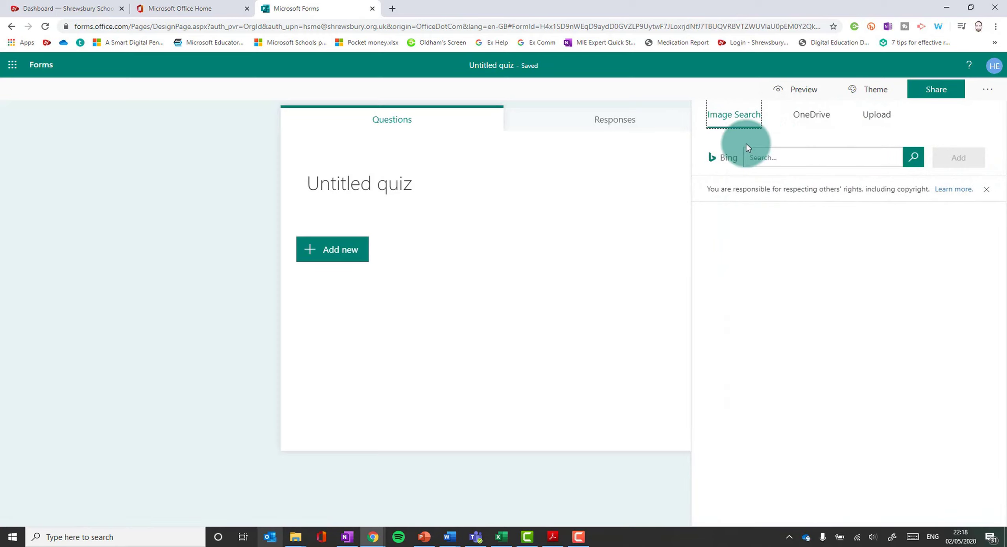
click(888, 118)
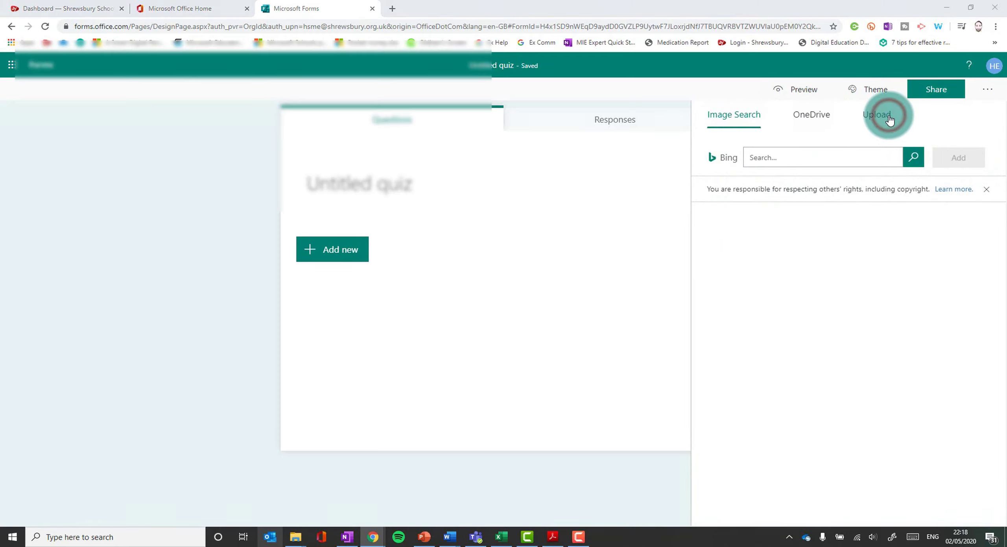
click(346, 156)
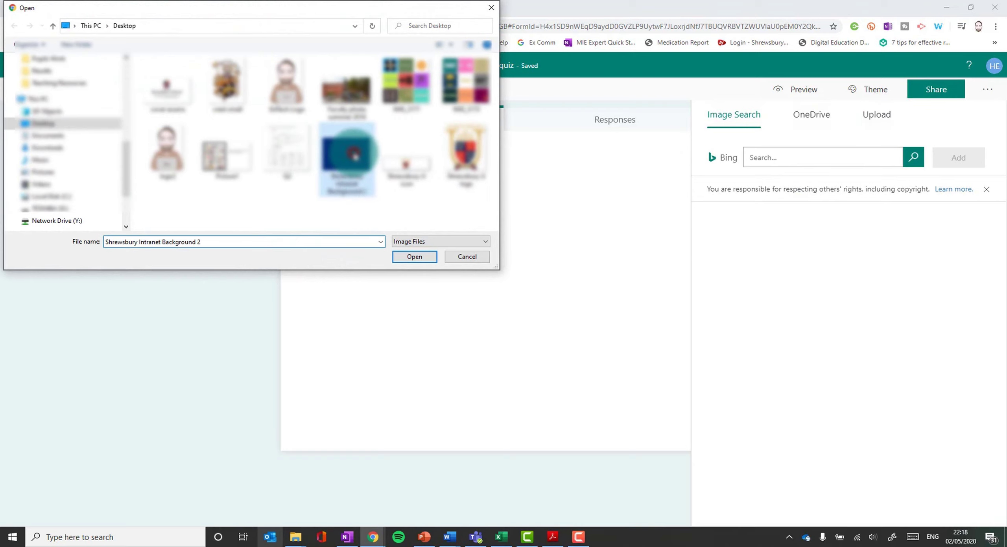
click(417, 254)
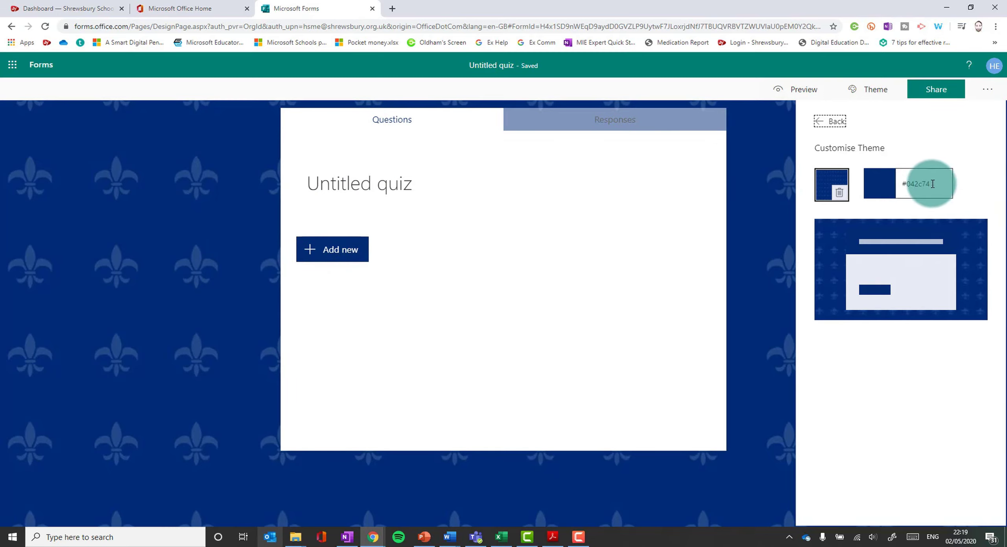
Step: Set the custom theme's accent colour to #B22222
click(932, 184)
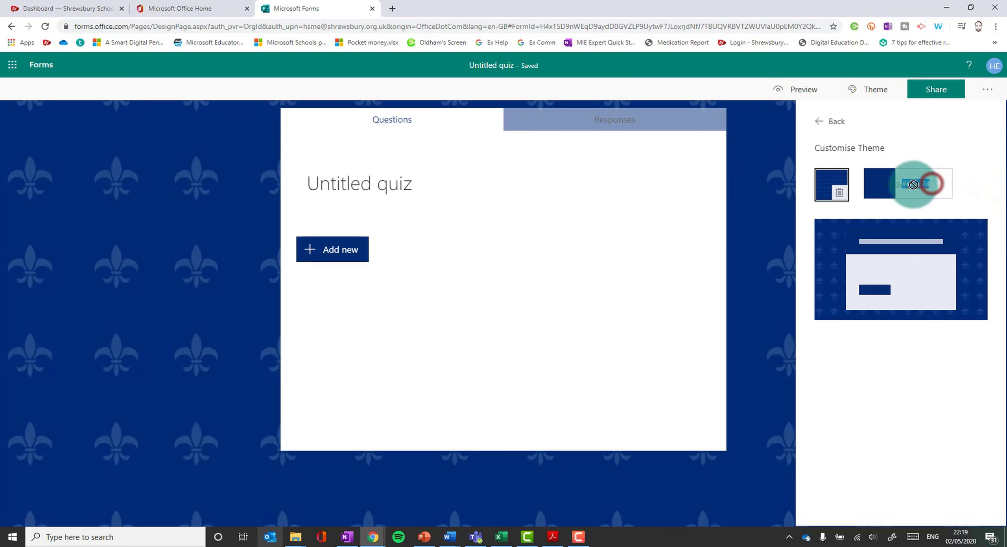
text(#B22222)
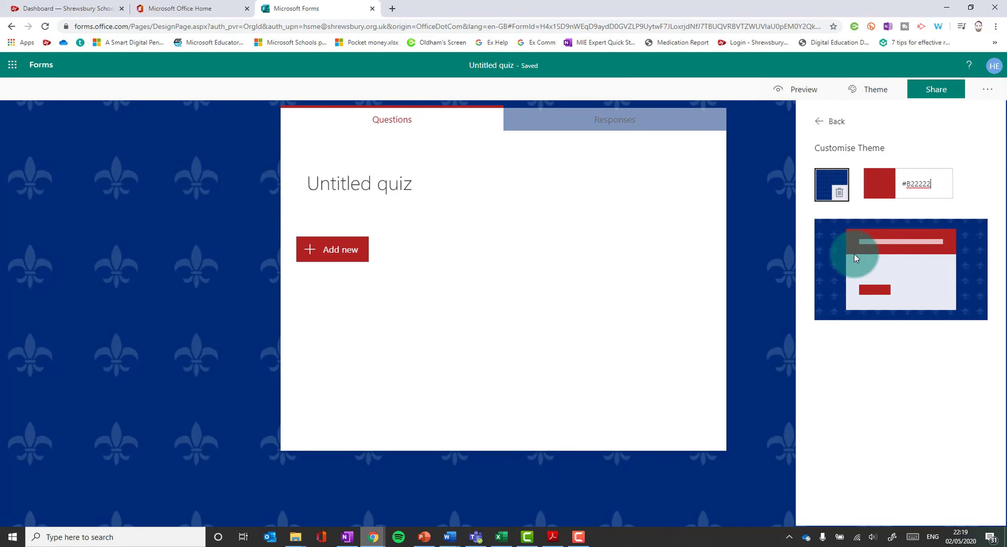
click(841, 118)
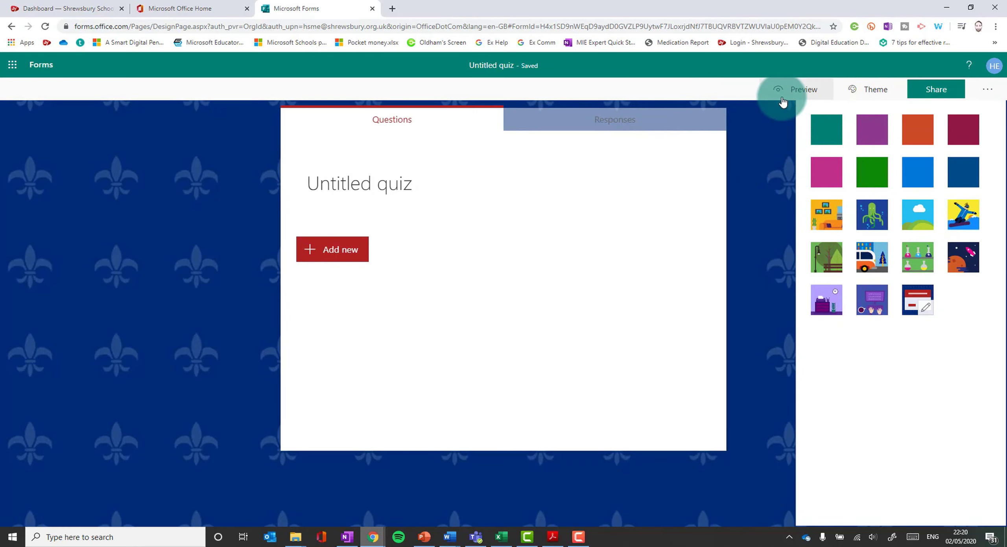
Step: Title the quiz '3rd Form Biology Exam'
click(777, 114)
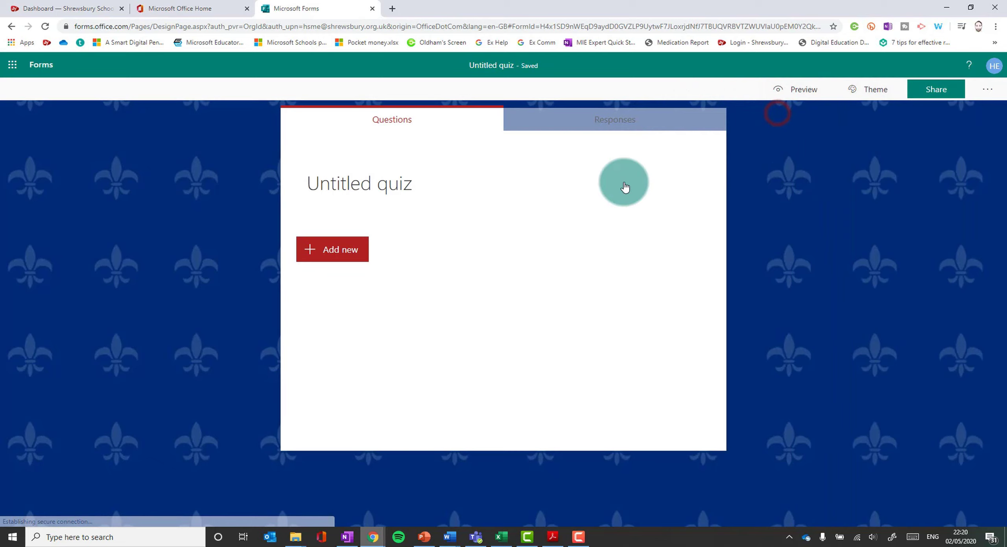
click(384, 185)
text(3rd Form)
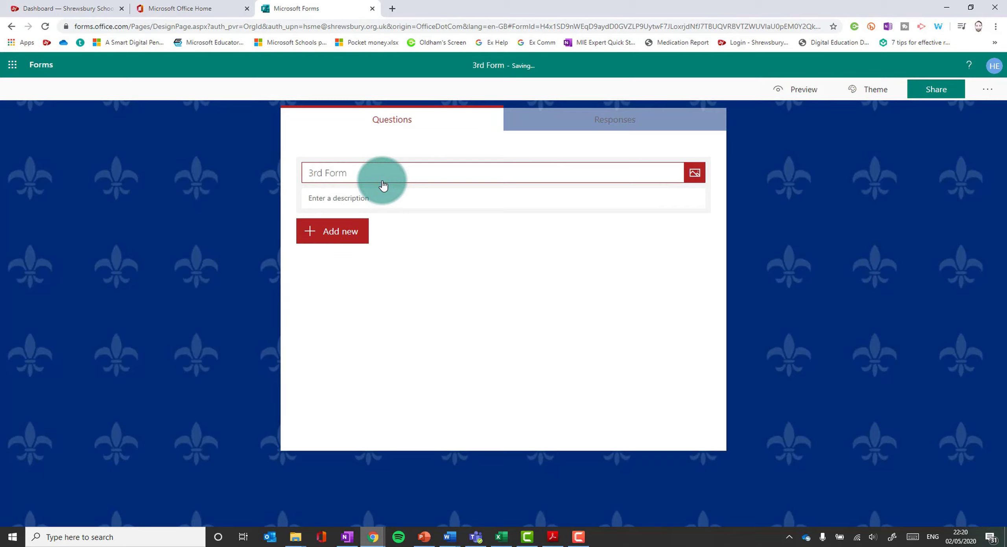
text( Biology )
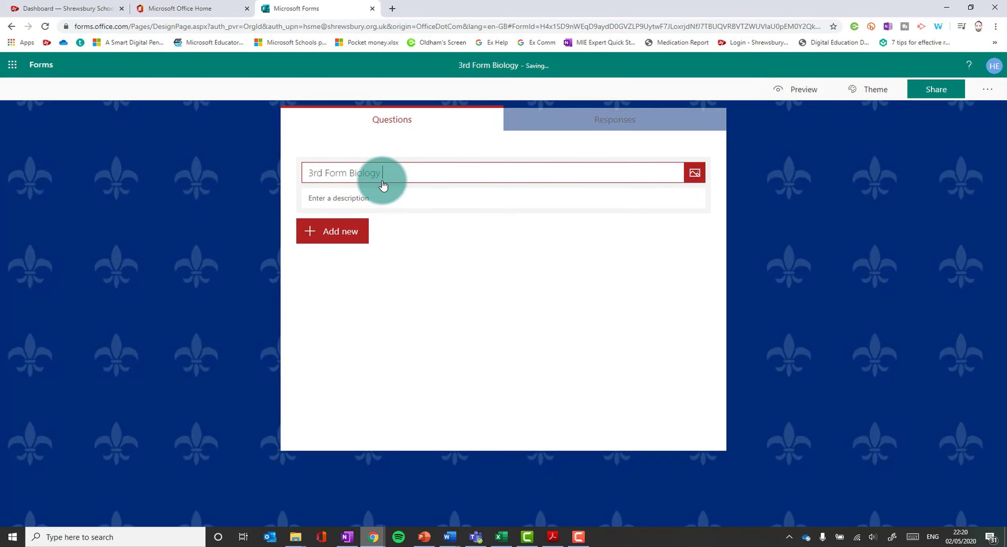
text(Exam)
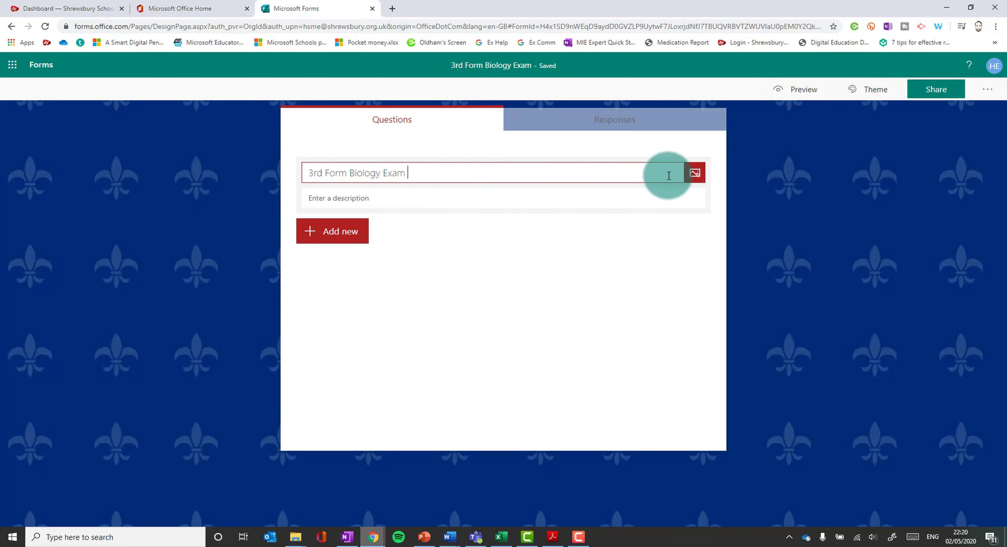
Step: Insert the school crest image in the header and add the description 'Summer Term Assessment'
click(695, 175)
click(815, 149)
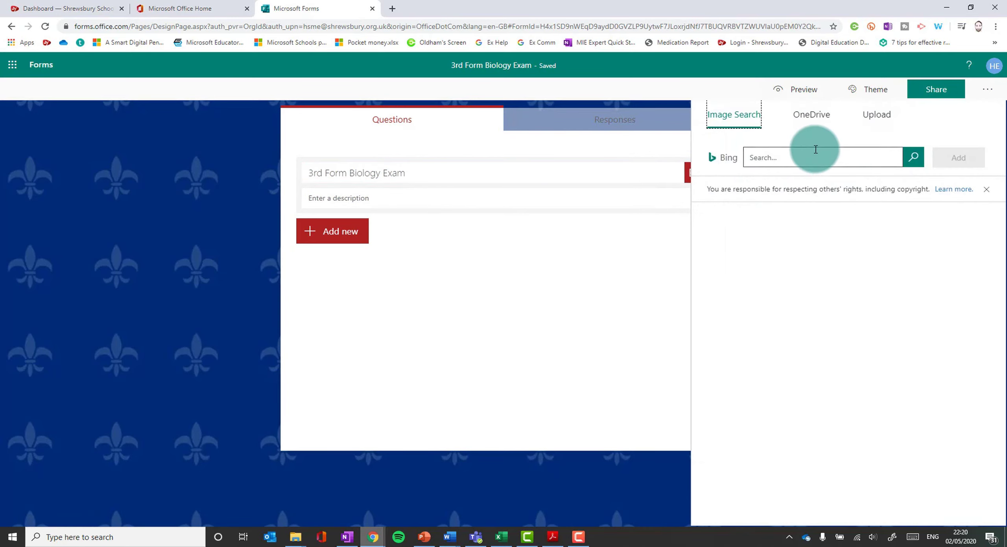
click(883, 116)
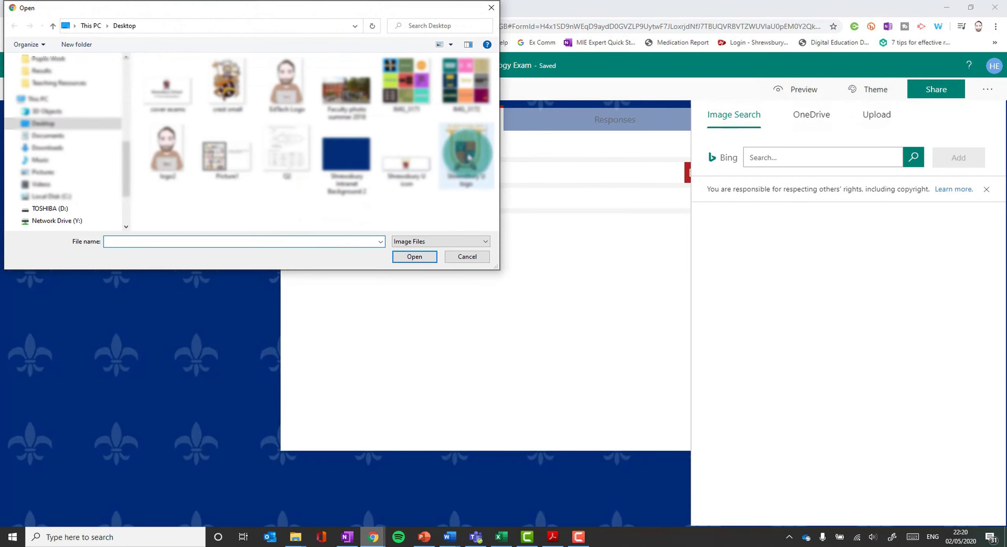
double_click(166, 85)
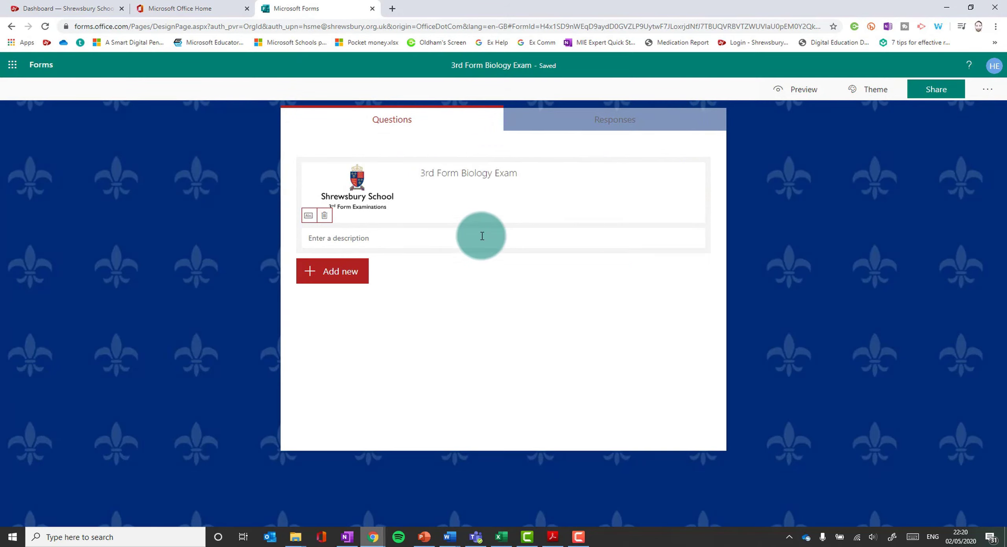
click(344, 236)
text(Summer Term Assessment)
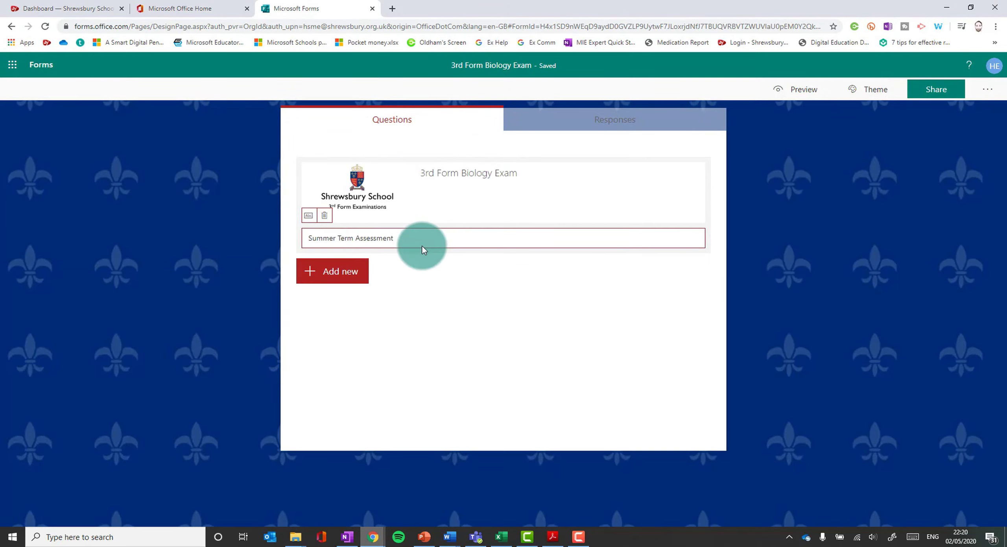
click(786, 215)
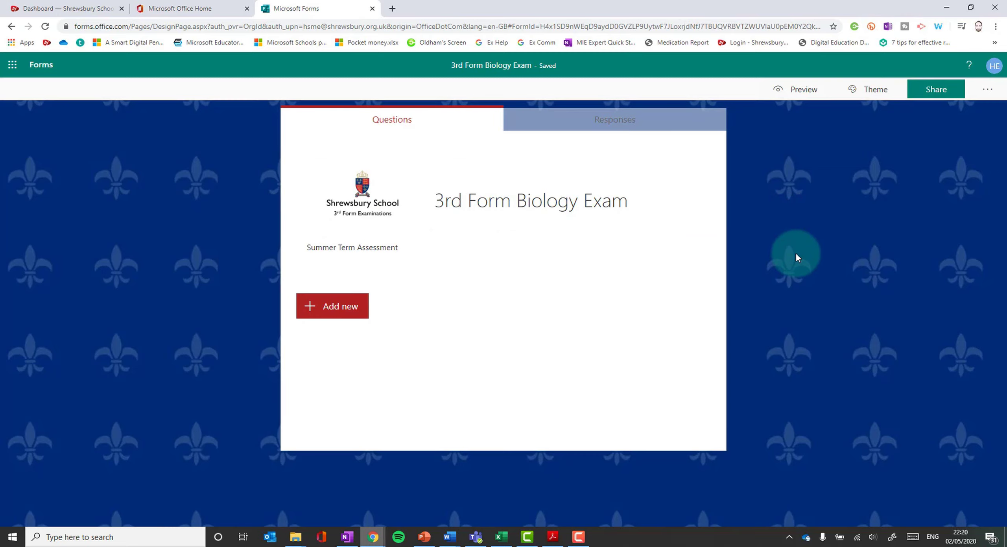
Step: Add a section from the extra question types, then open its options to delete it
click(336, 308)
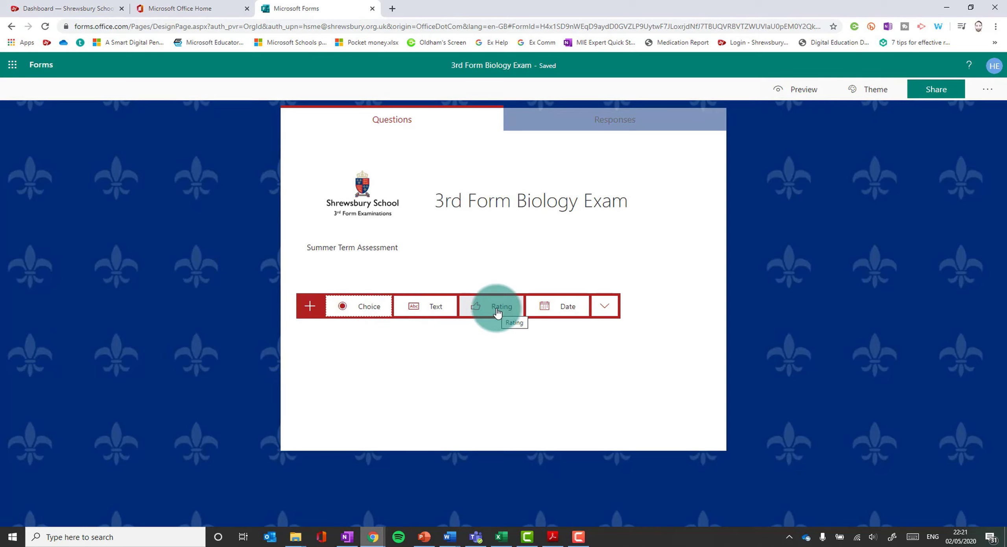
click(601, 309)
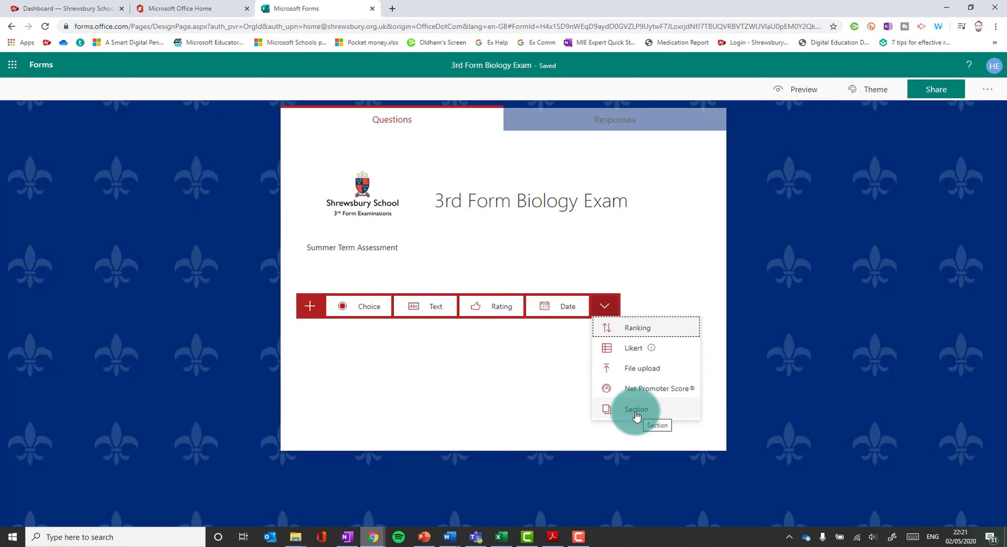
click(635, 408)
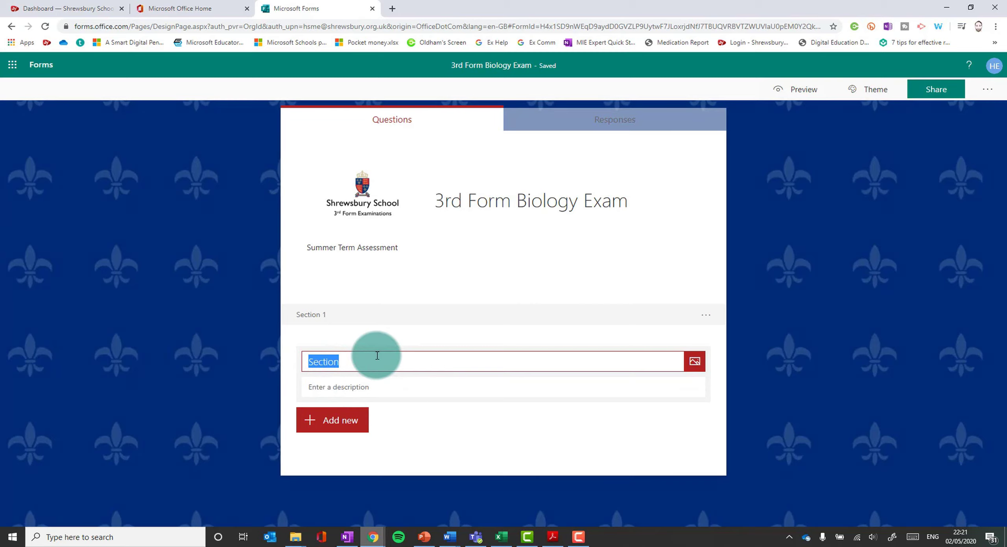
click(708, 315)
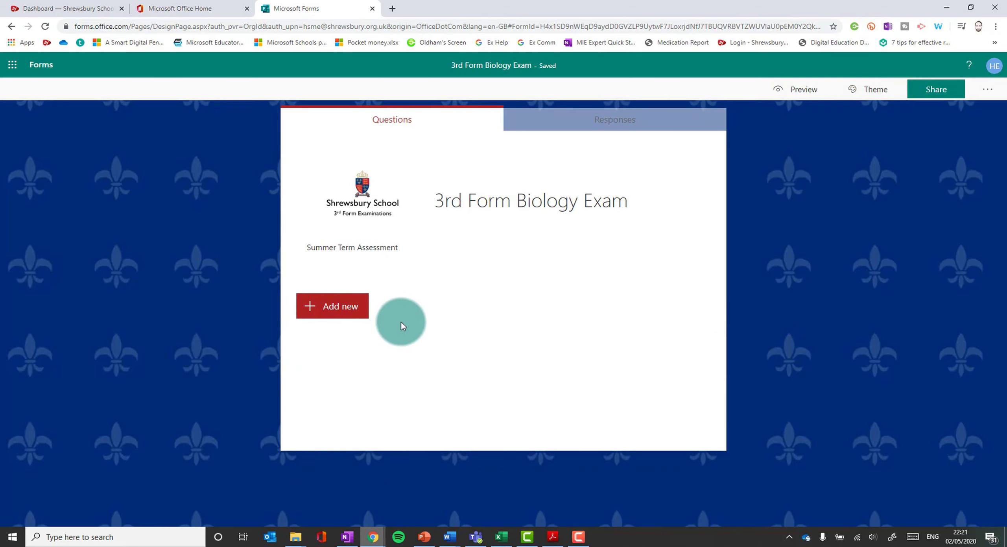
Step: Add a multiple-choice leaf question with a new option moved above Upper Epidermis
click(342, 305)
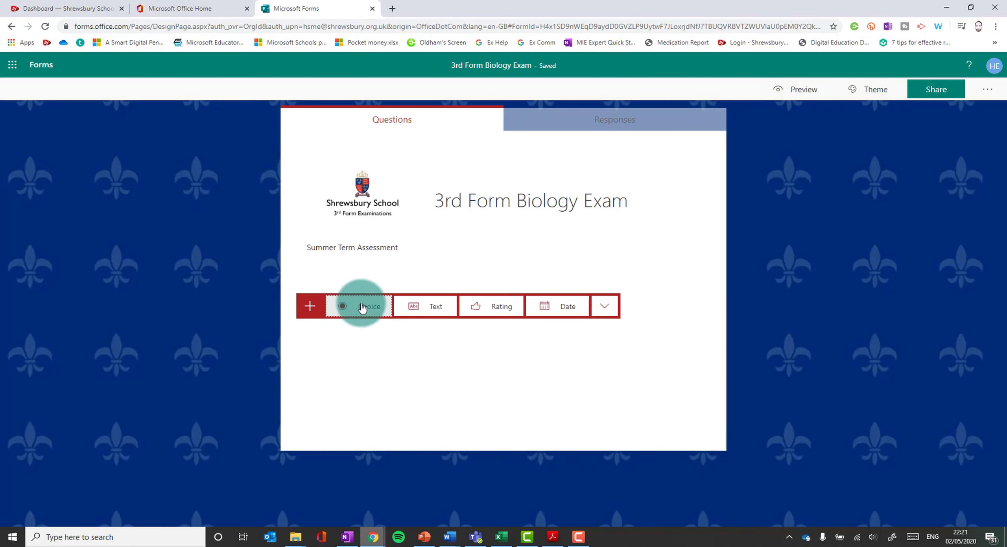
click(362, 307)
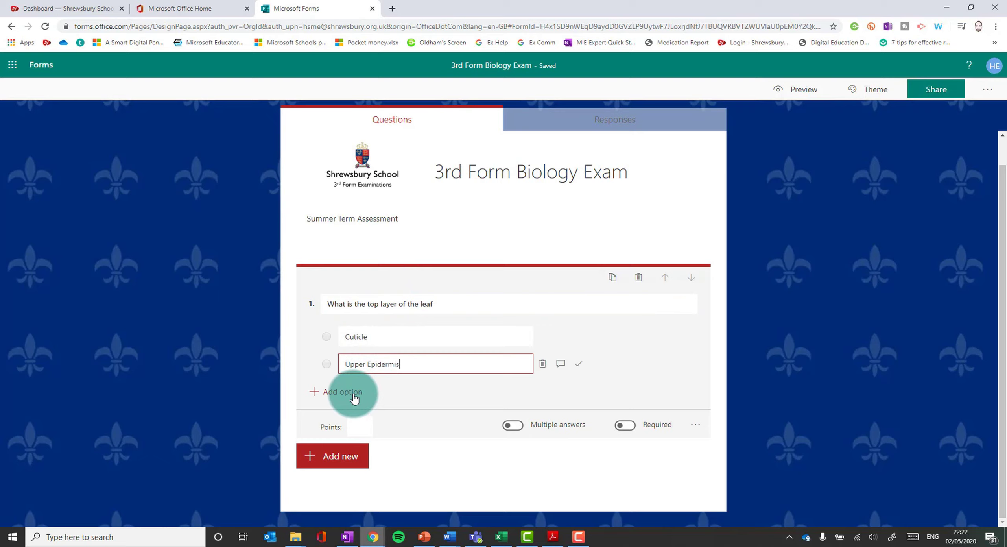
click(354, 398)
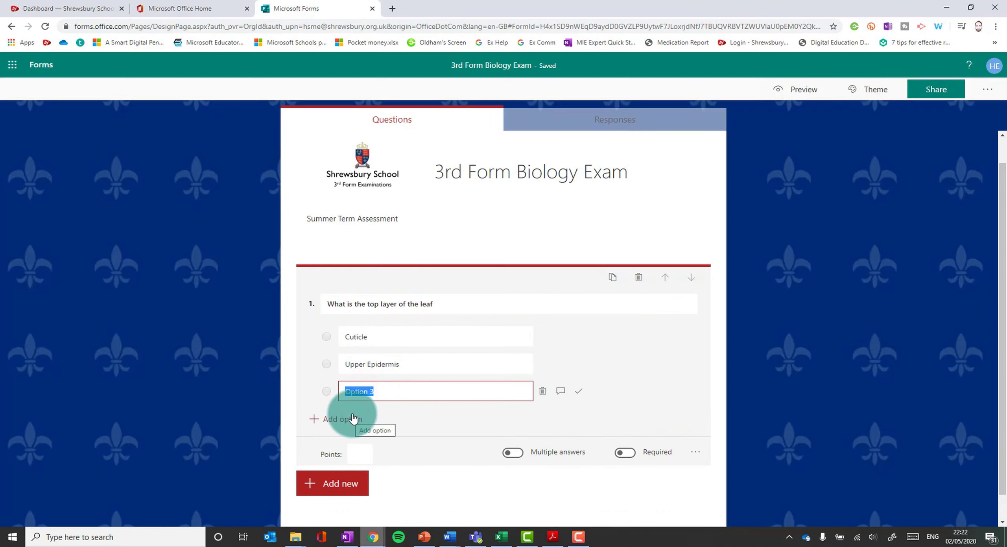
drag(326, 391, 322, 352)
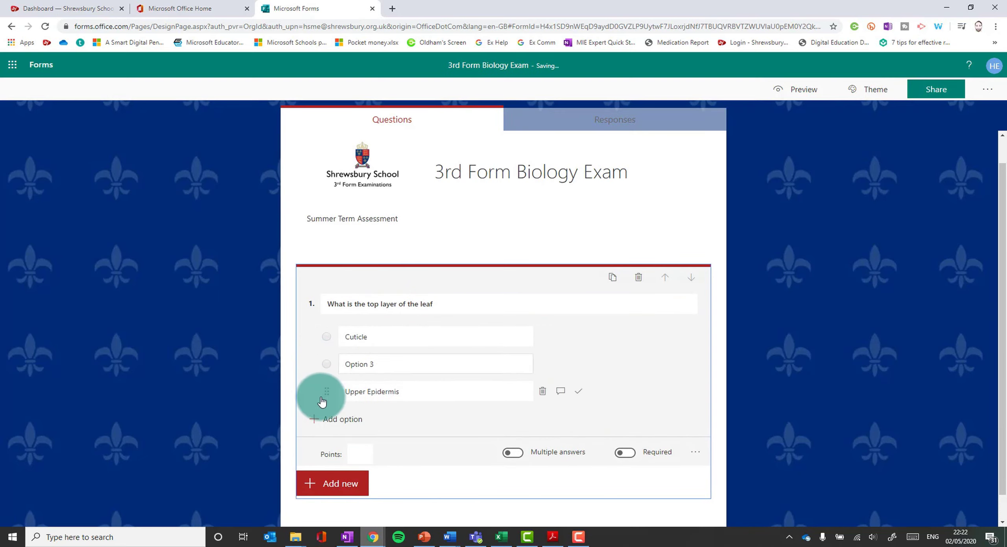
Step: Make question 1 worth 1 point
click(362, 422)
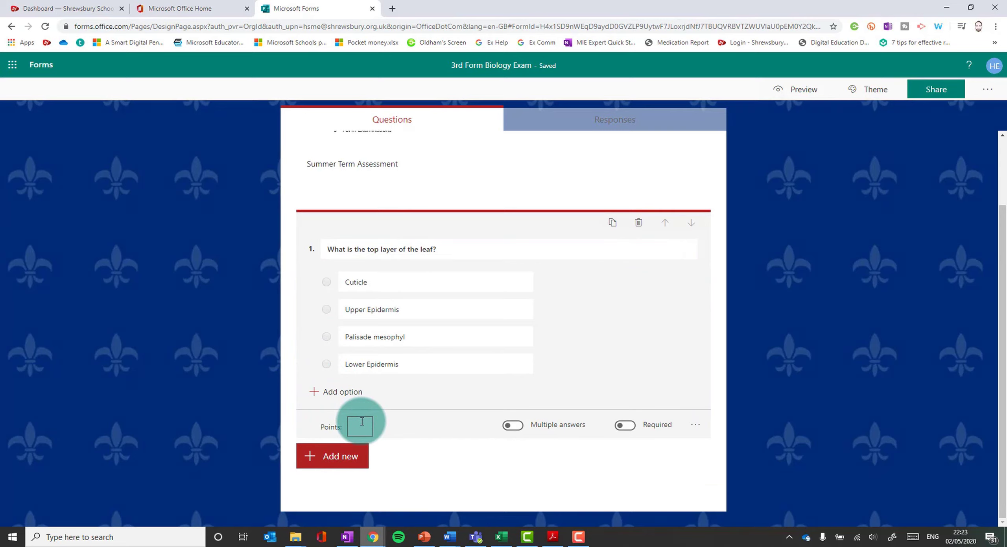
text(1)
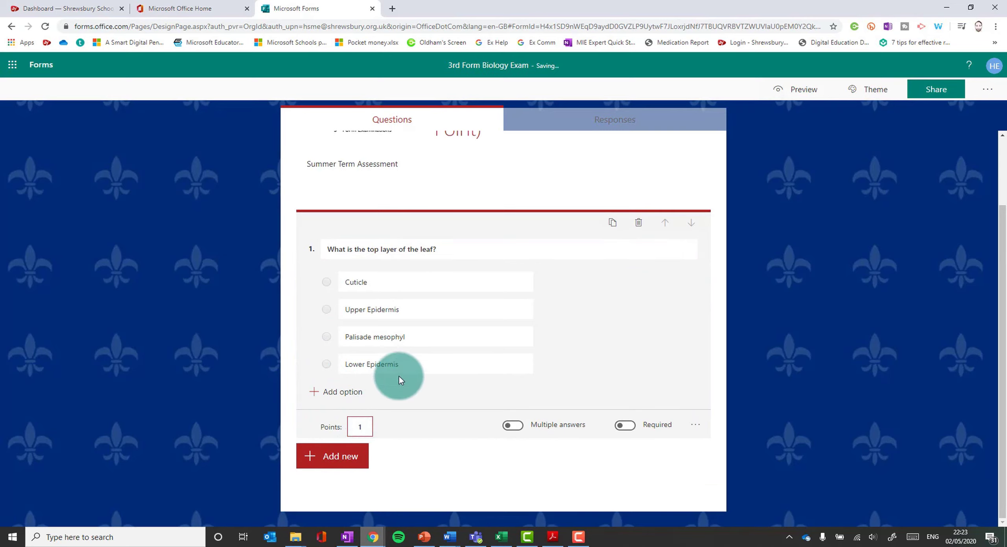
click(433, 362)
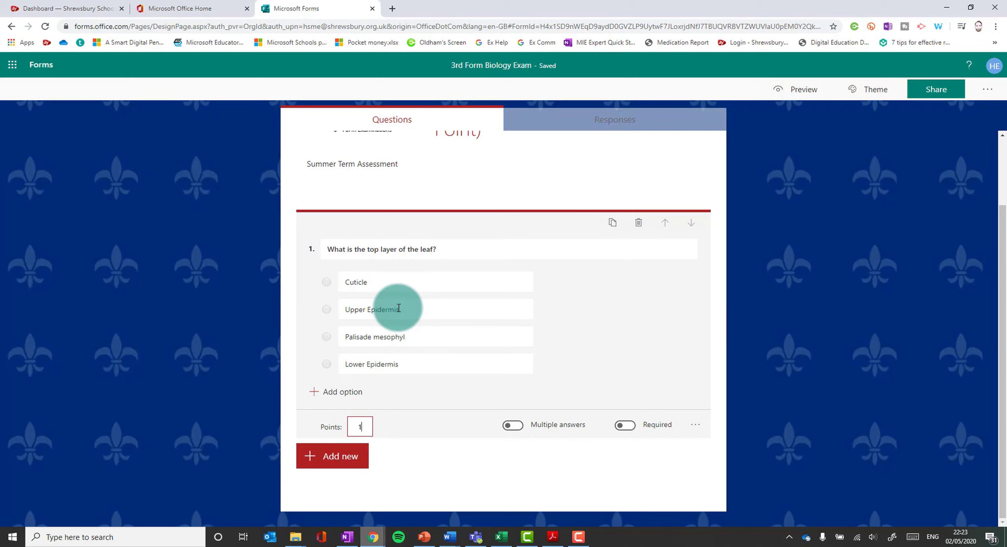
click(362, 425)
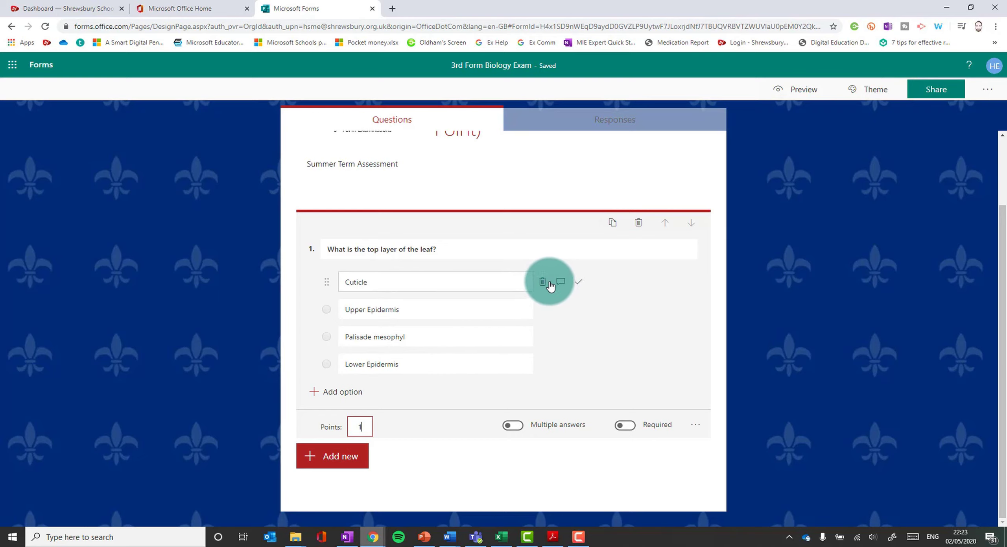
Step: Mark Cuticle as the correct answer and try out its feedback message
click(579, 281)
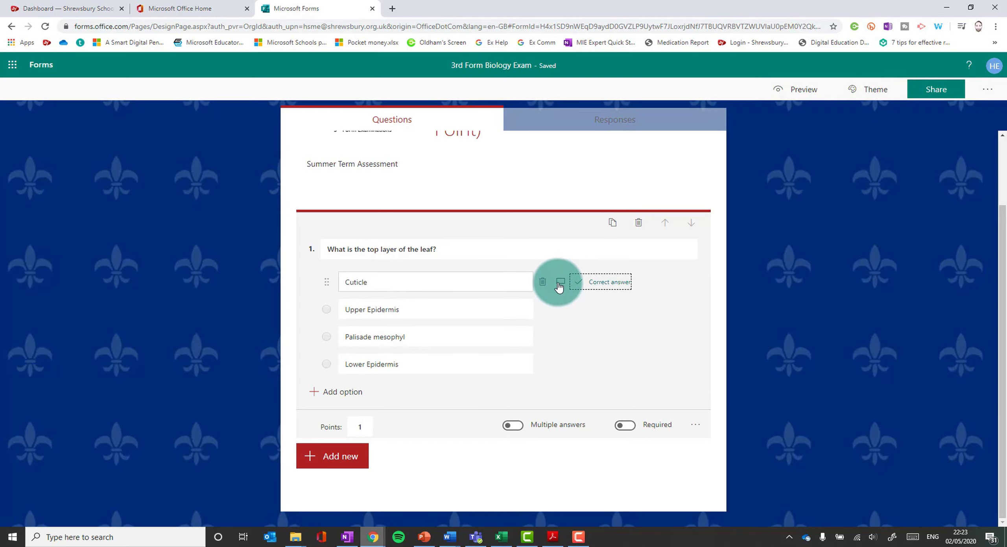
click(561, 283)
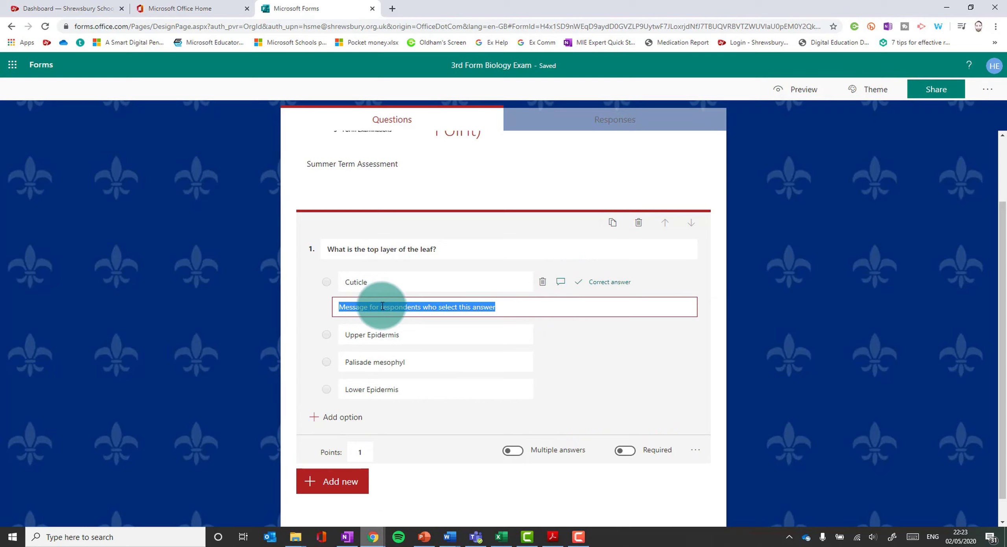
click(561, 282)
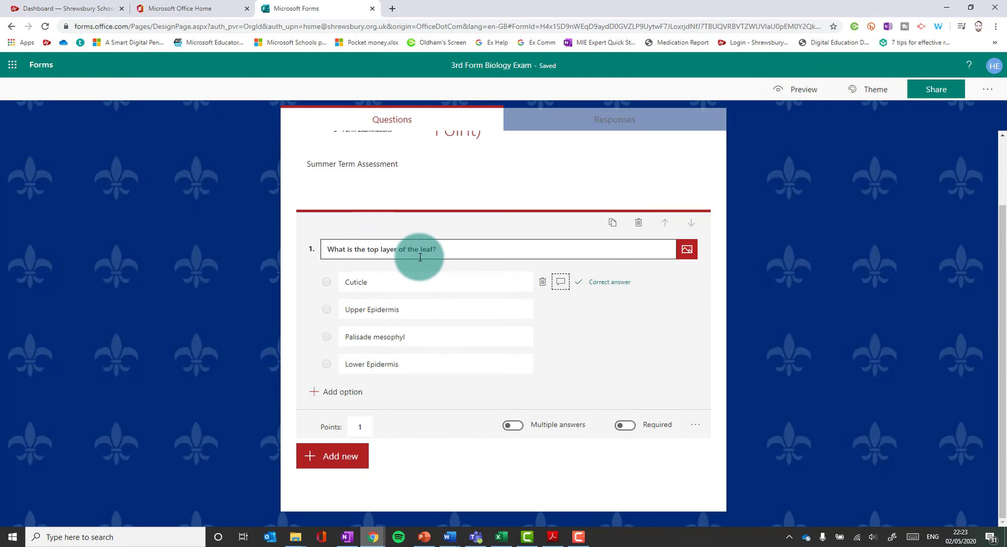
Step: Test Multiple answers with Palisade mesophyl, then revert to a single answer and make it required
click(446, 315)
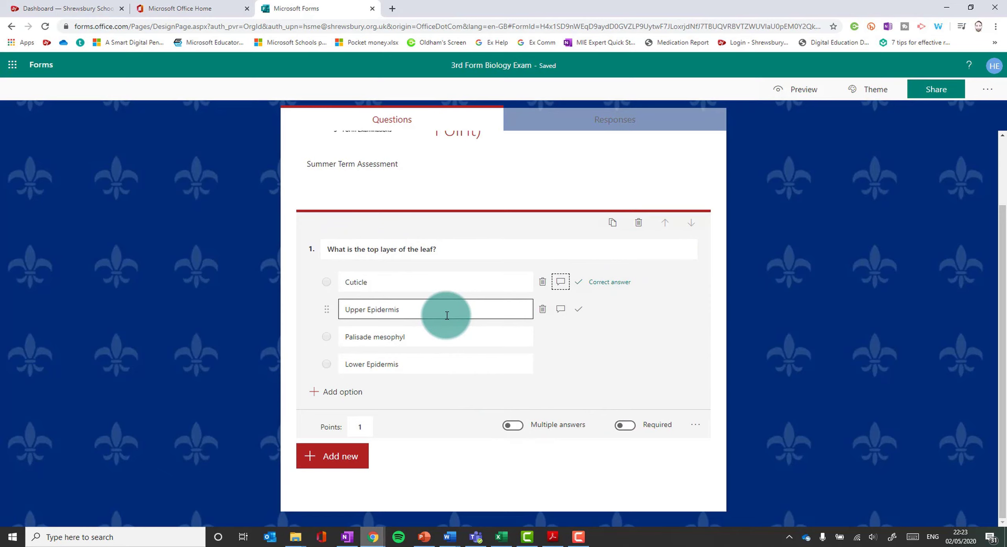
click(512, 425)
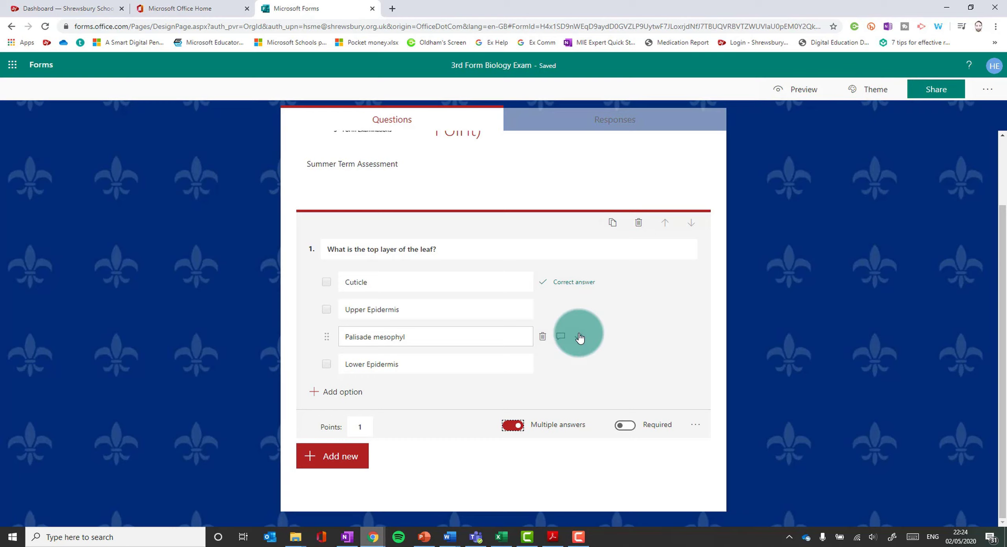
click(579, 337)
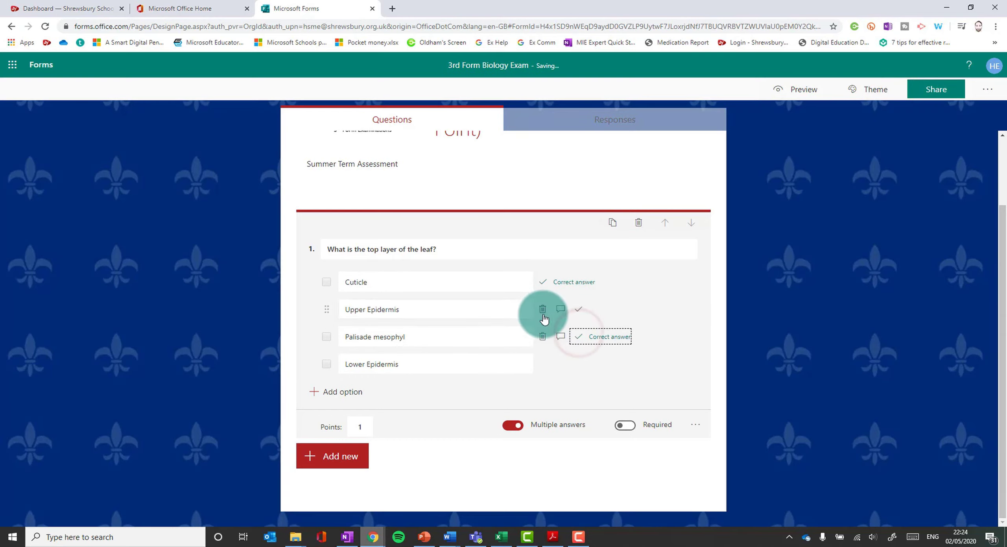
click(512, 425)
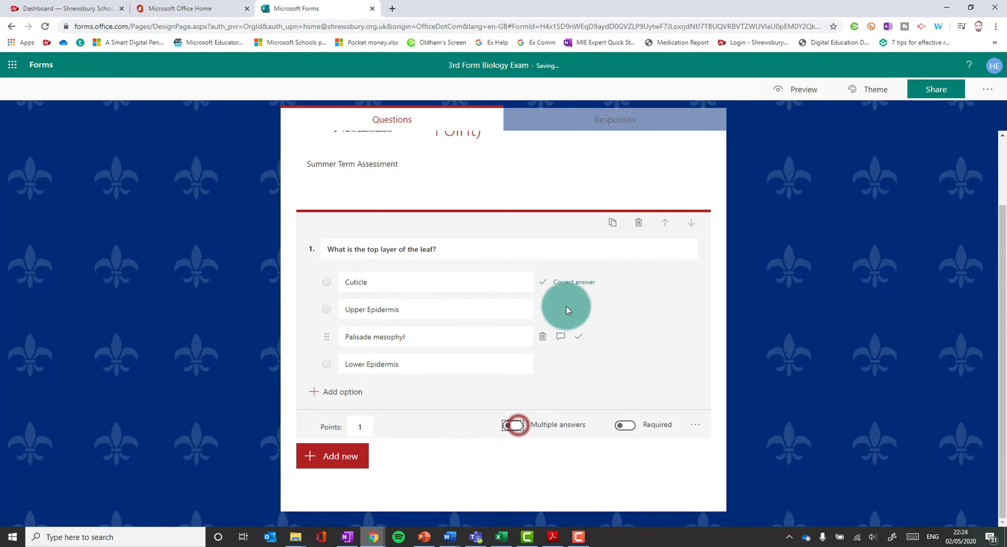
click(624, 425)
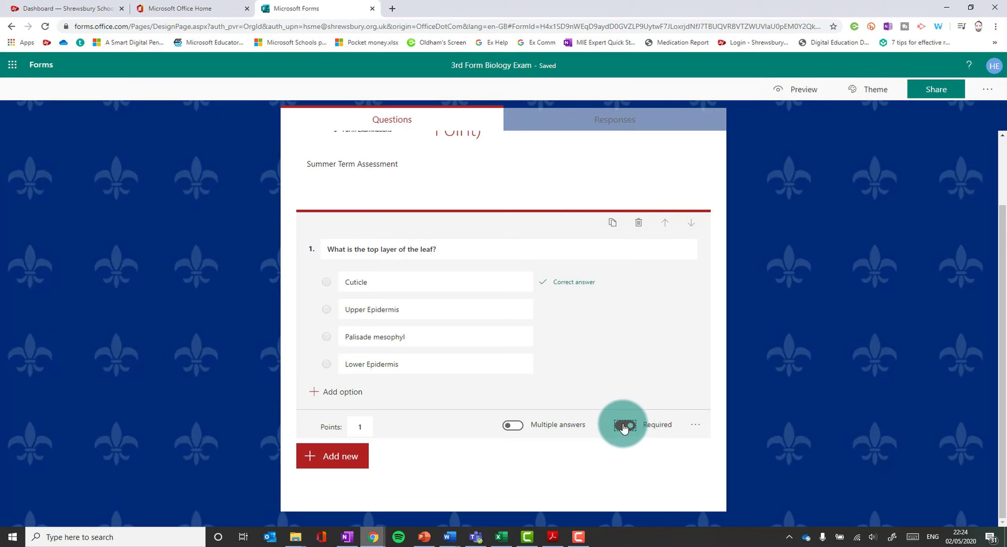
Step: Turn on Shuffle options for question 1 and recheck the setting
click(695, 426)
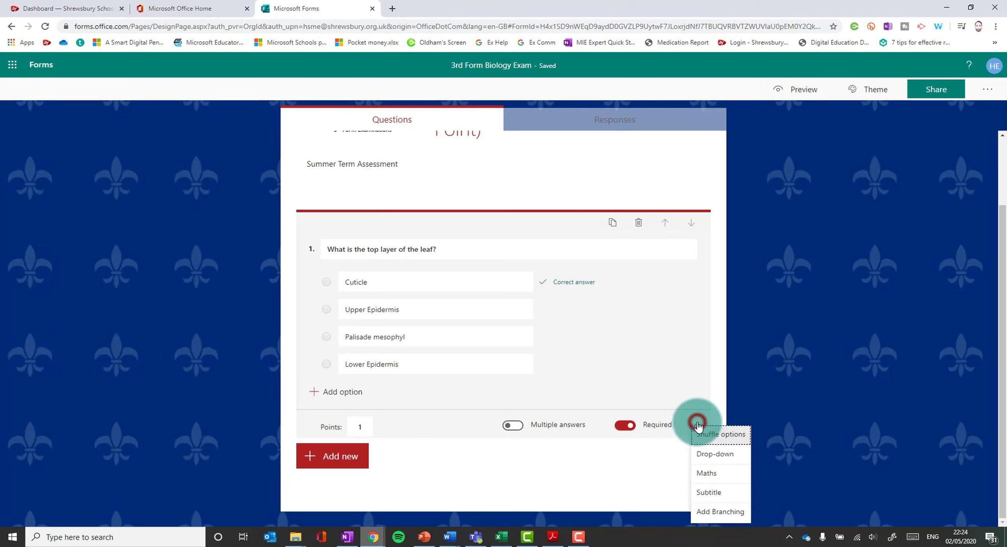
click(729, 436)
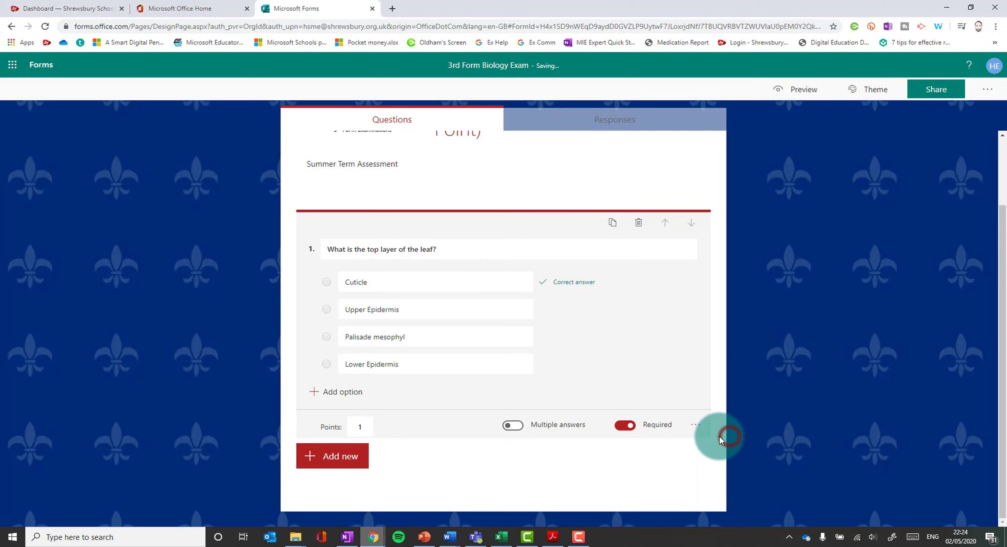
click(697, 425)
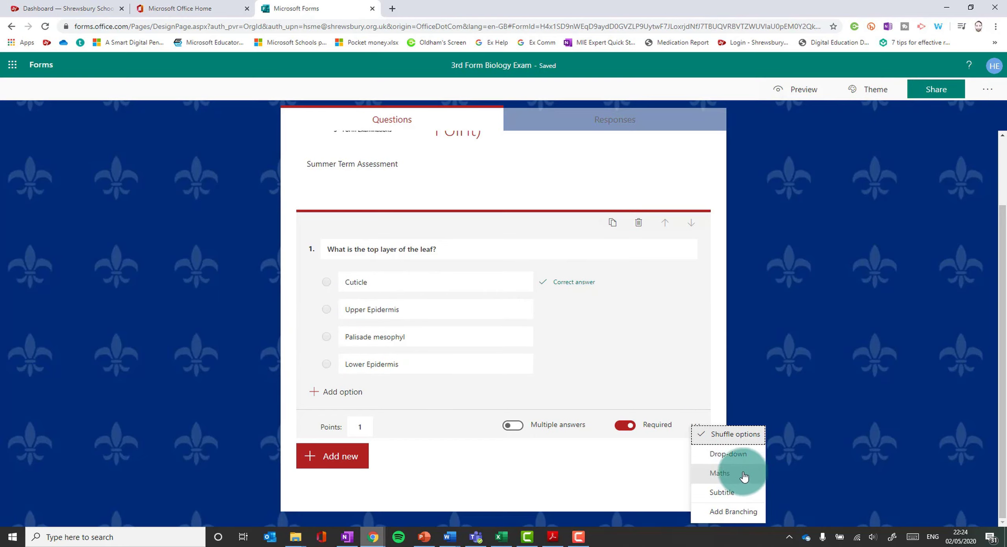
click(538, 469)
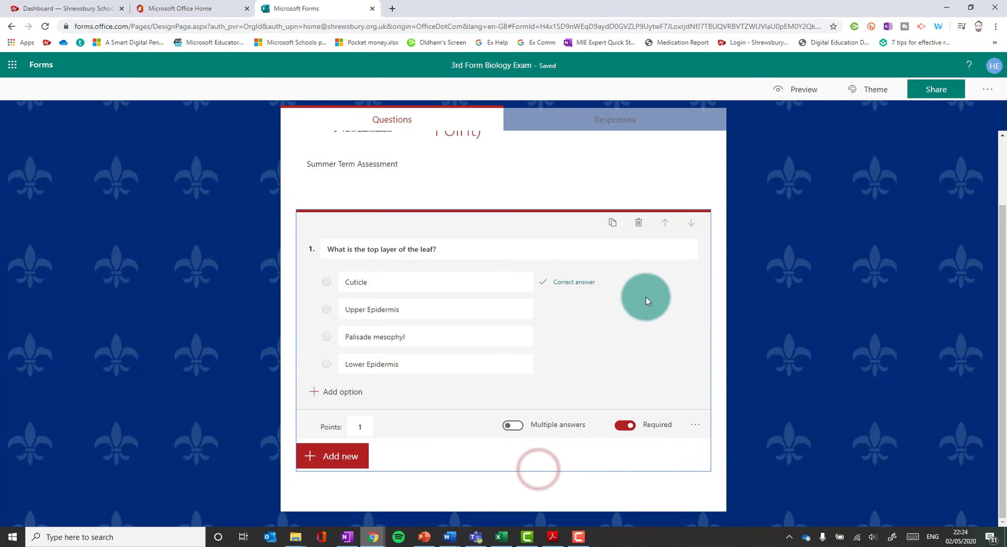
Step: Insert Question 2 as a Choice question with Option 1 and Option 2
click(340, 457)
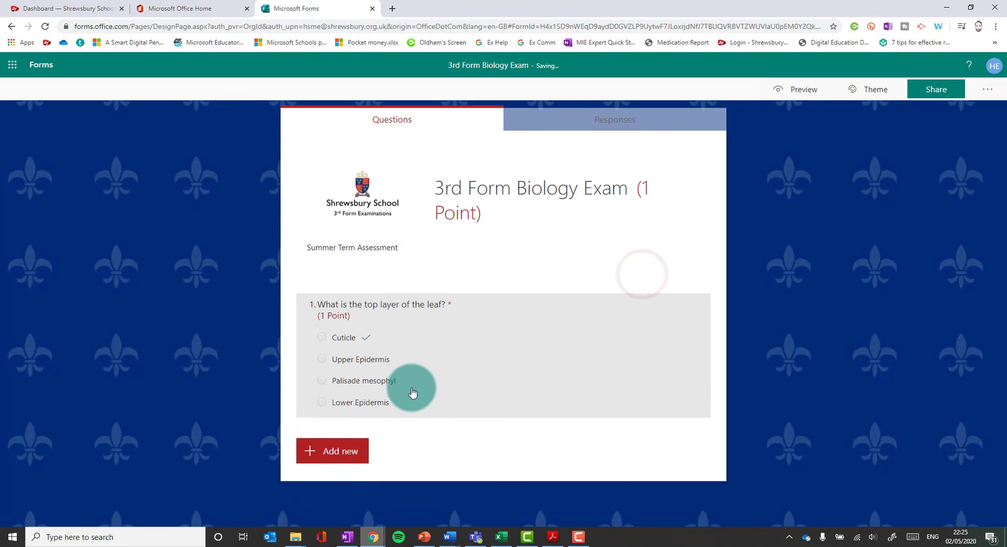
click(346, 450)
click(349, 451)
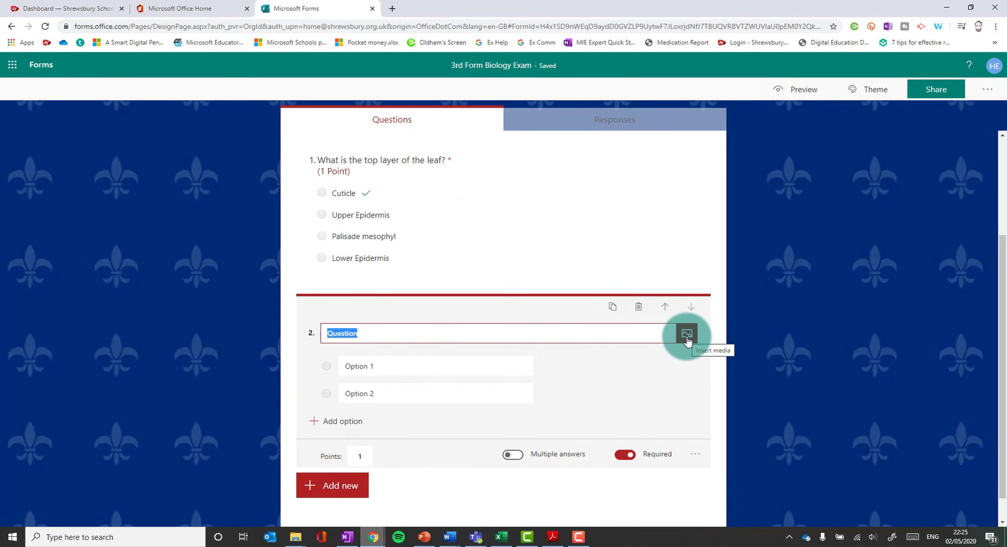
mouse_move(559, 373)
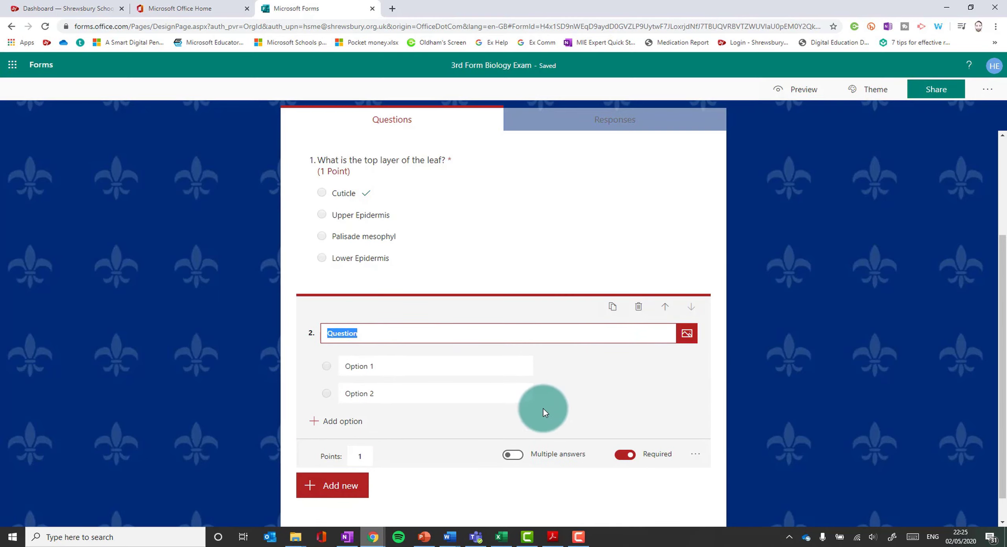
Step: Show the page 4 spinal cord reflex arc question in Acrobat and take a fullscreen snip
click(552, 535)
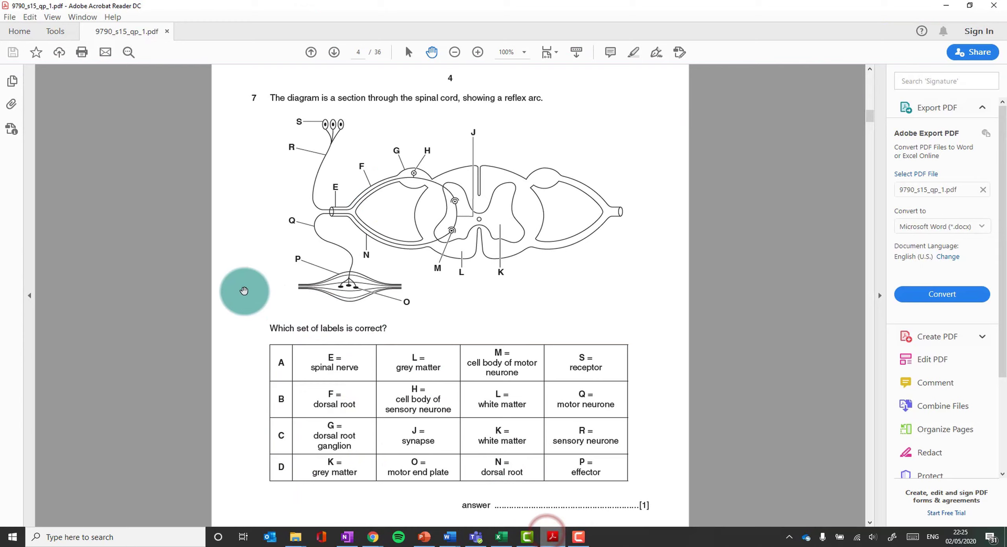
scroll(224, 287, up, 8)
scroll(225, 287, down, 9)
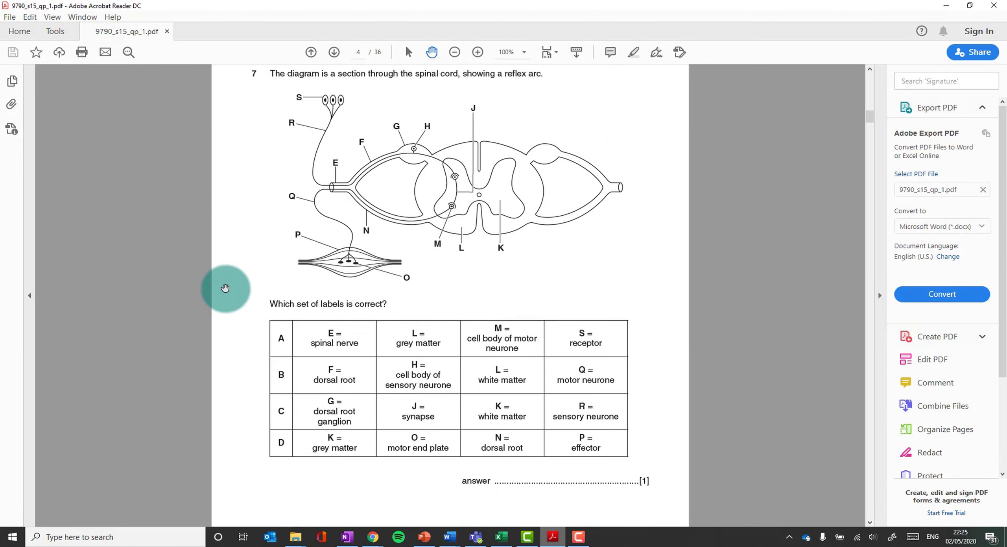
scroll(225, 287, up, 2)
scroll(224, 287, down, 1)
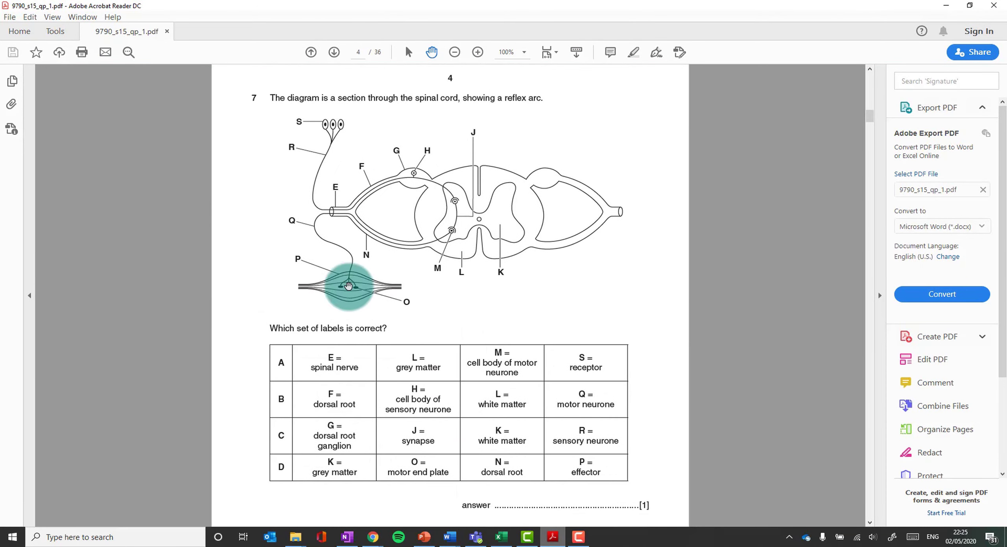
click(893, 538)
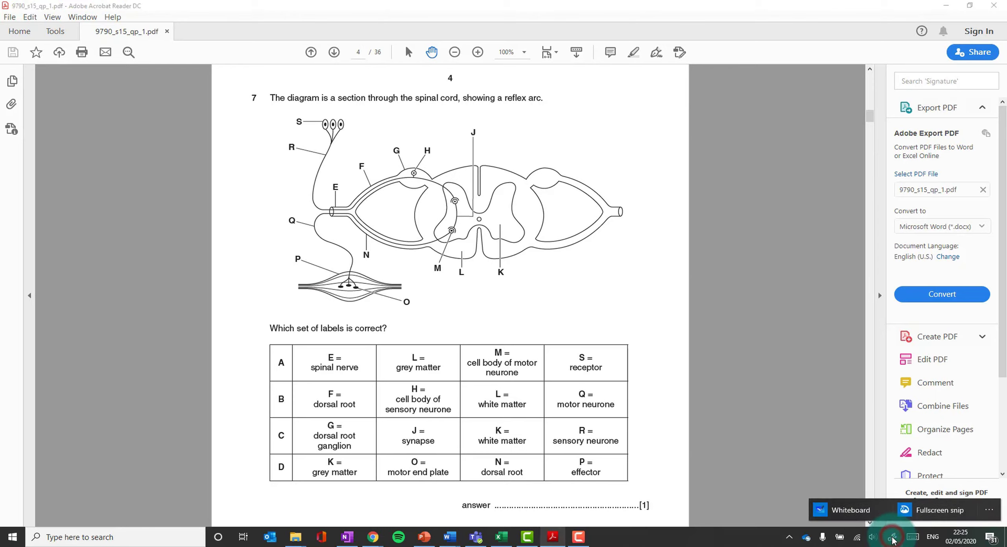
click(936, 510)
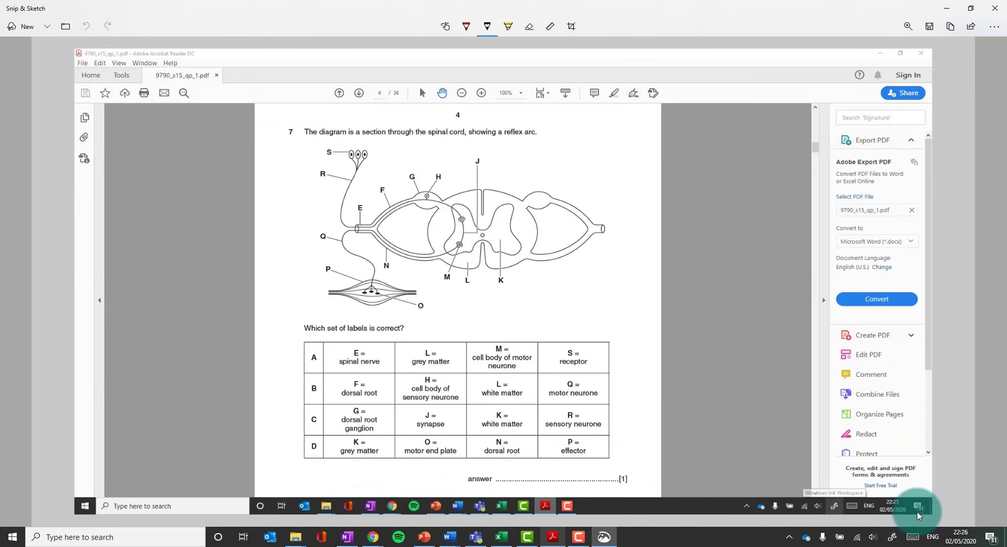
Step: Crop the snip to the reflex arc diagram and labels table, then save the image
click(573, 28)
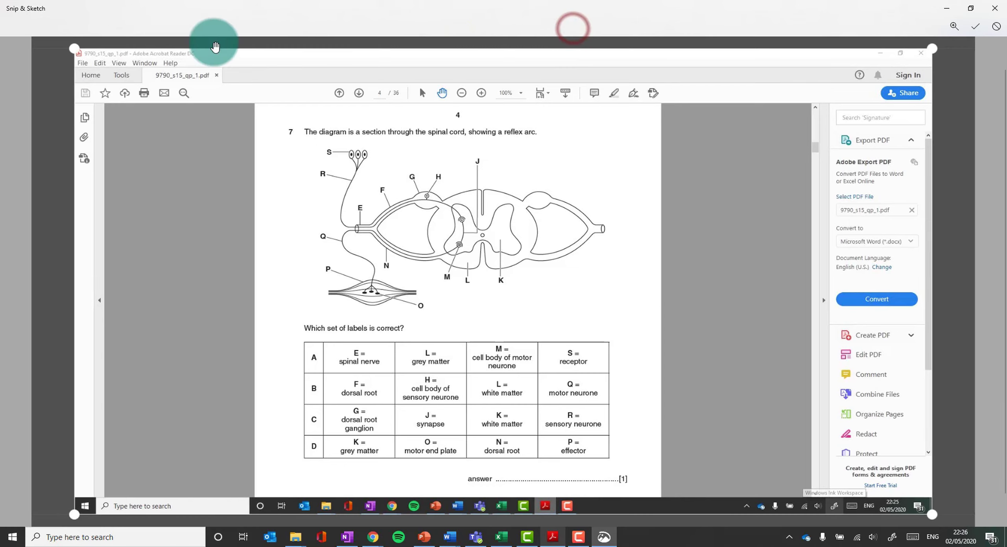
drag(109, 58, 263, 113)
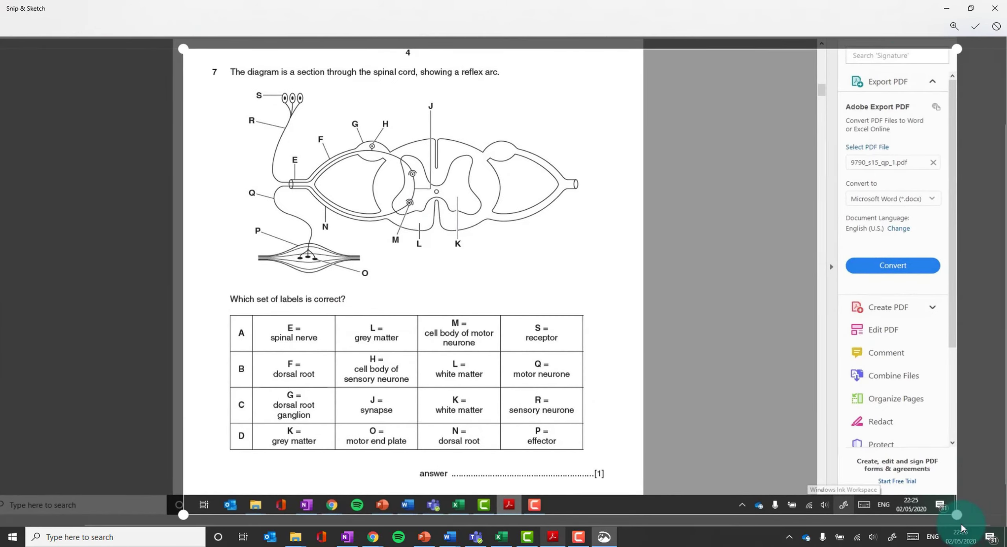
drag(958, 516, 591, 456)
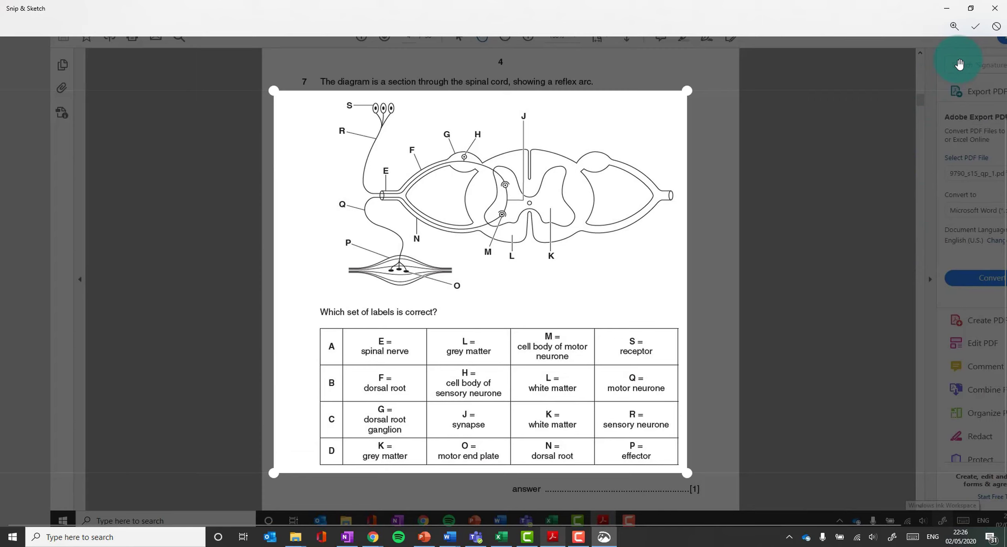
click(974, 27)
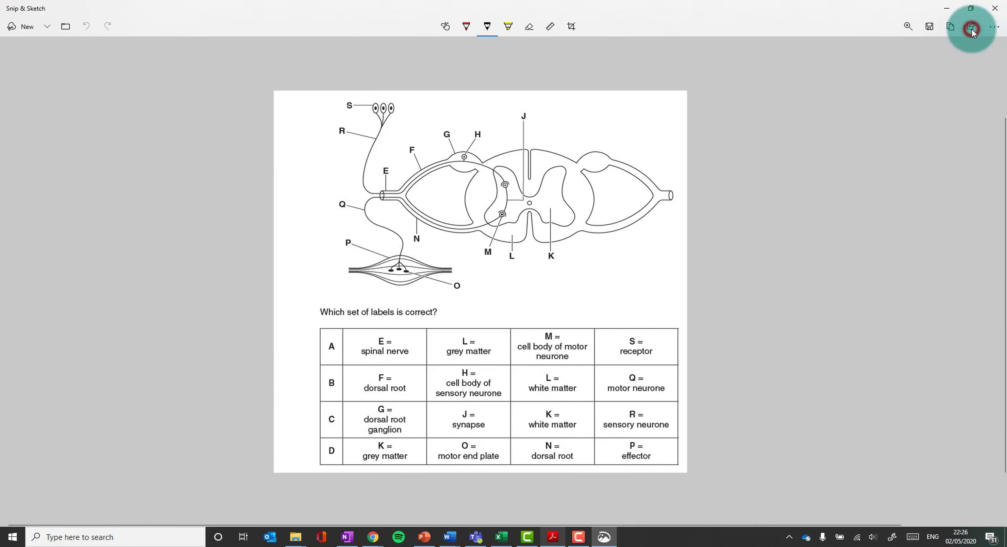
click(932, 29)
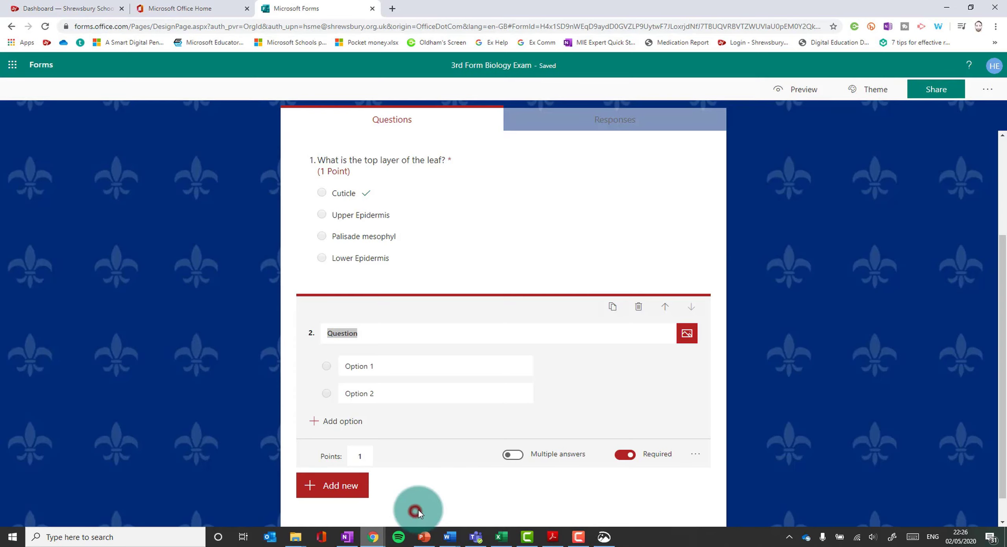
Step: Upload the Q2 diagram image from the Desktop into question 2
click(686, 335)
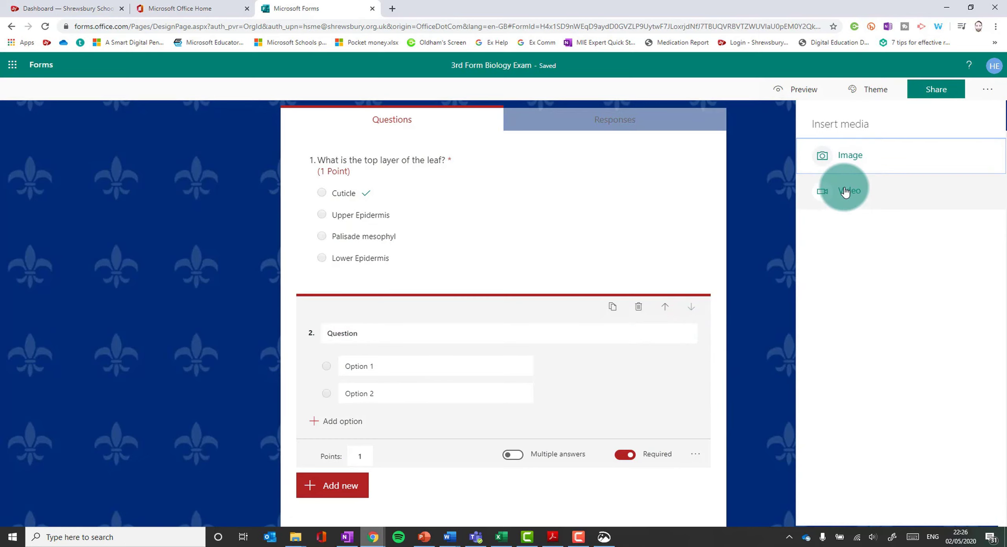
click(867, 162)
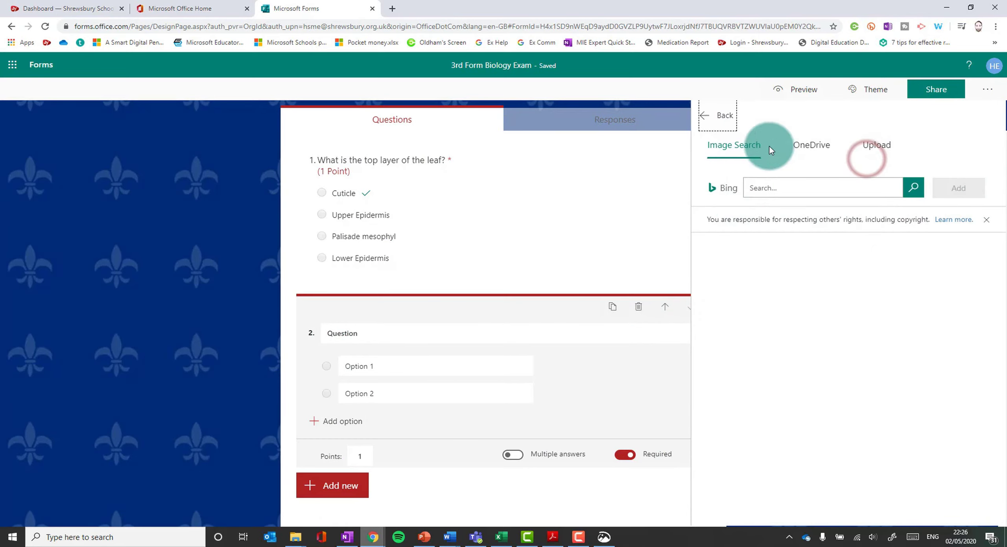
click(811, 144)
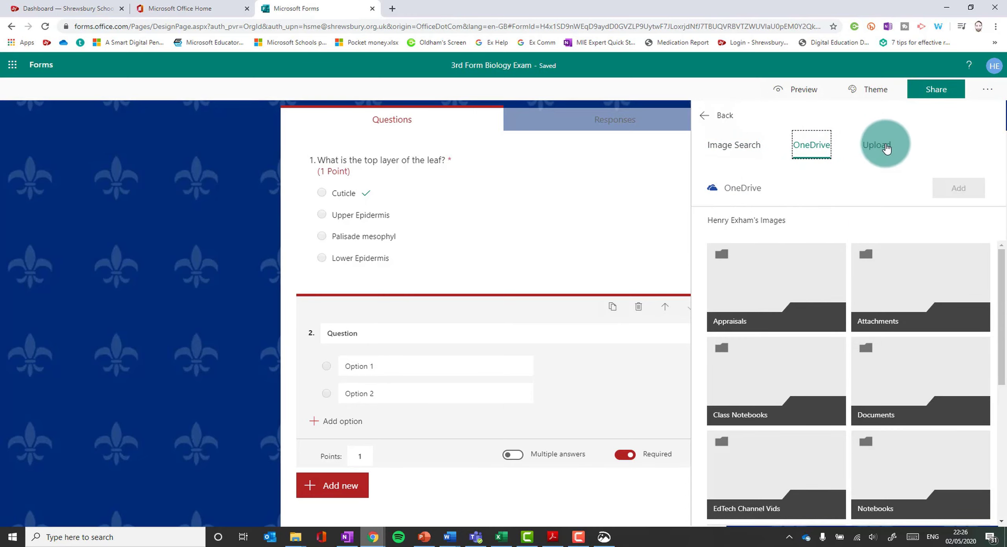
click(884, 146)
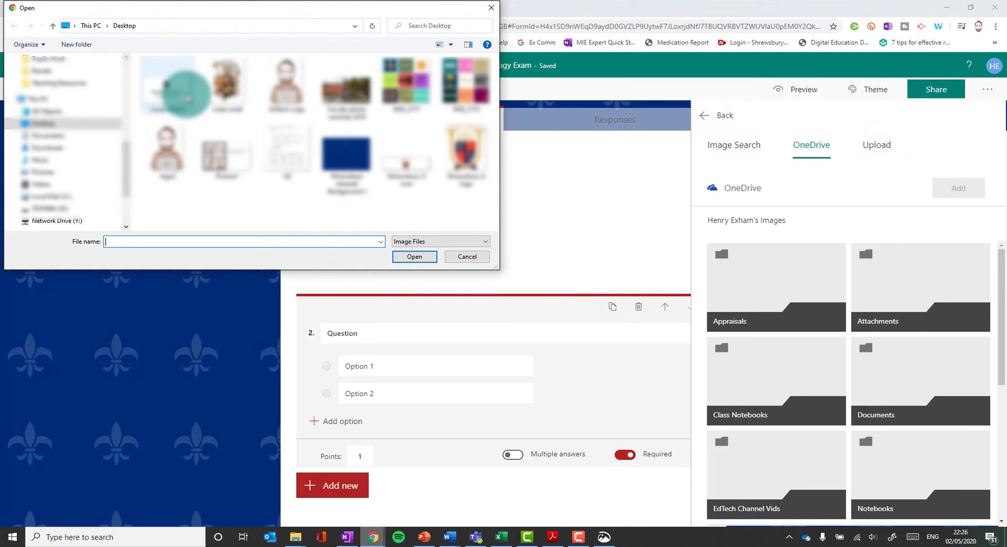
click(277, 161)
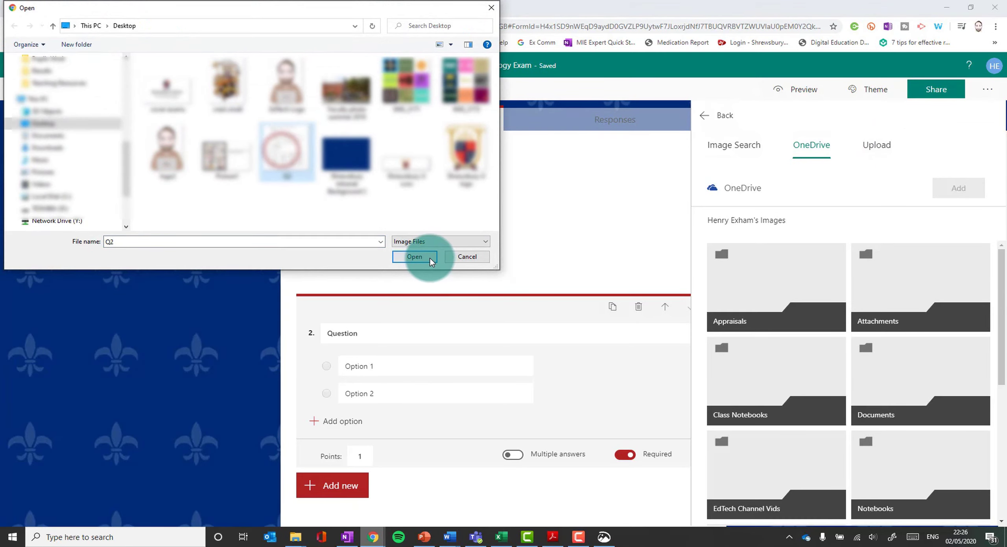
click(429, 257)
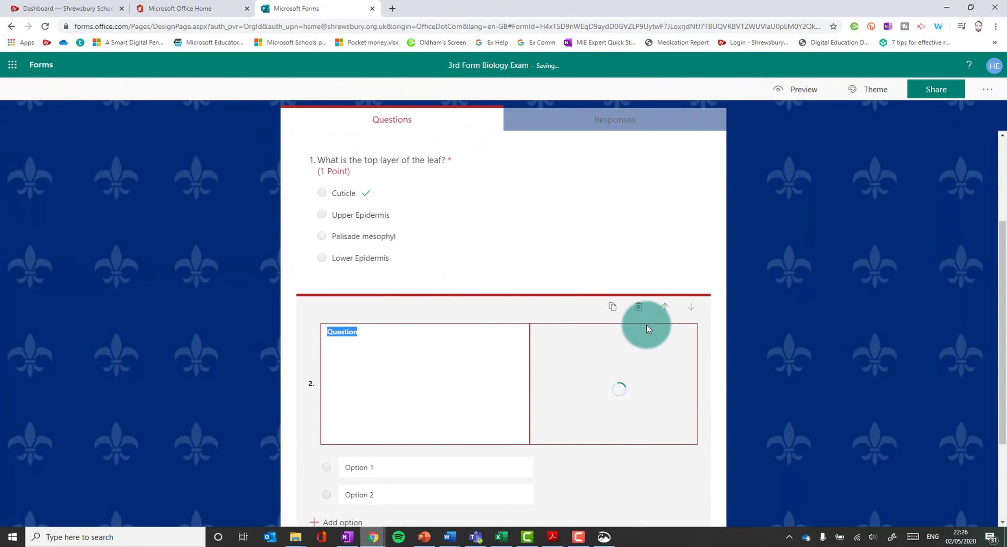
Step: Paste the spinal cord reflex arc question into question 2, adding the line 'Select the correct row'
click(401, 212)
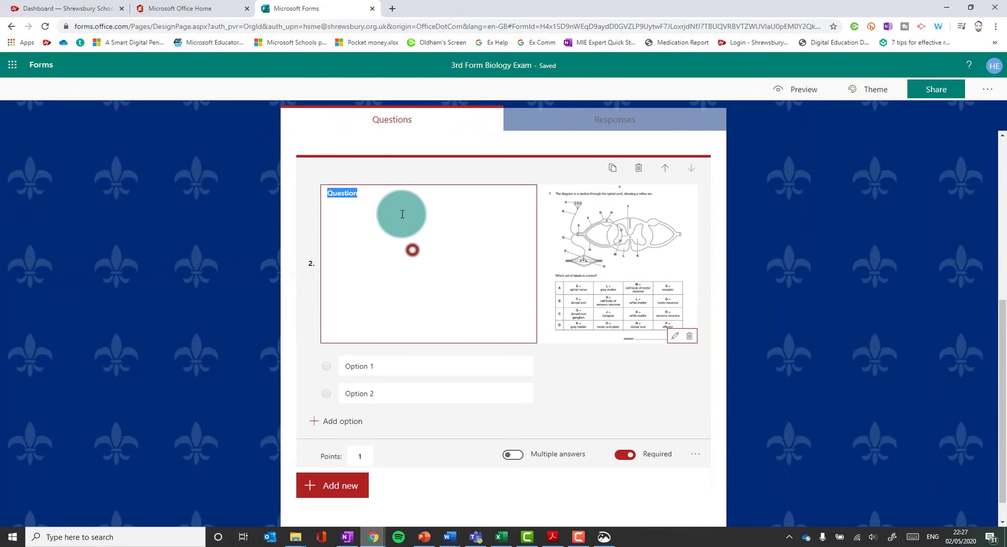
text(The diagram is a section through the spinal cord, showing a reflex arc.)
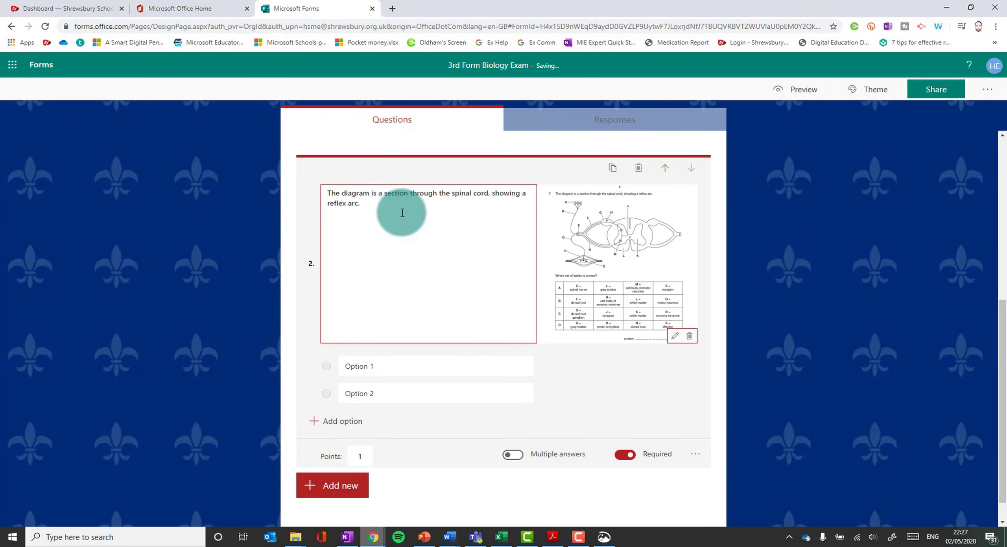
key(Return)
key(Return)
text(Select the correct row)
Step: Set question 2's answer options to A, B, C and D
click(362, 366)
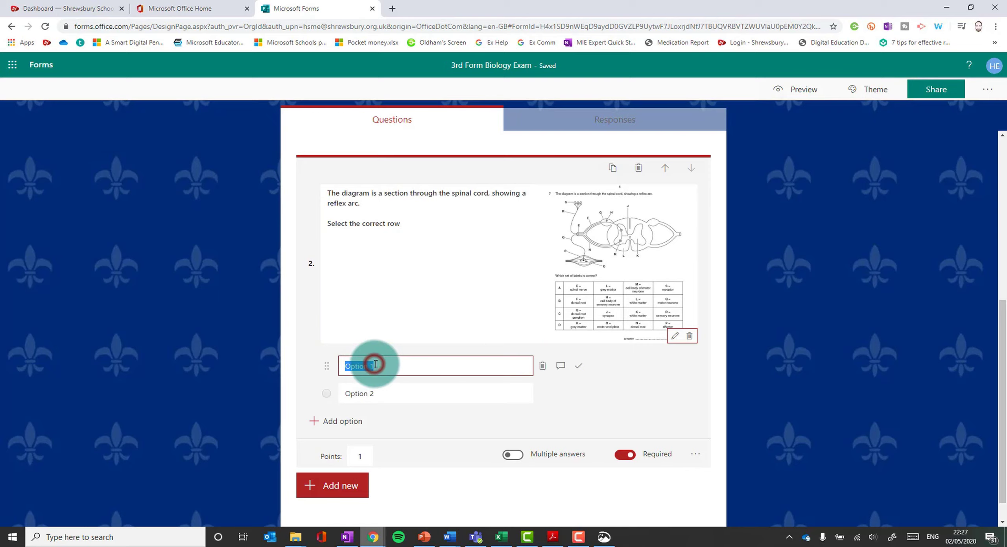
text(A)
click(373, 397)
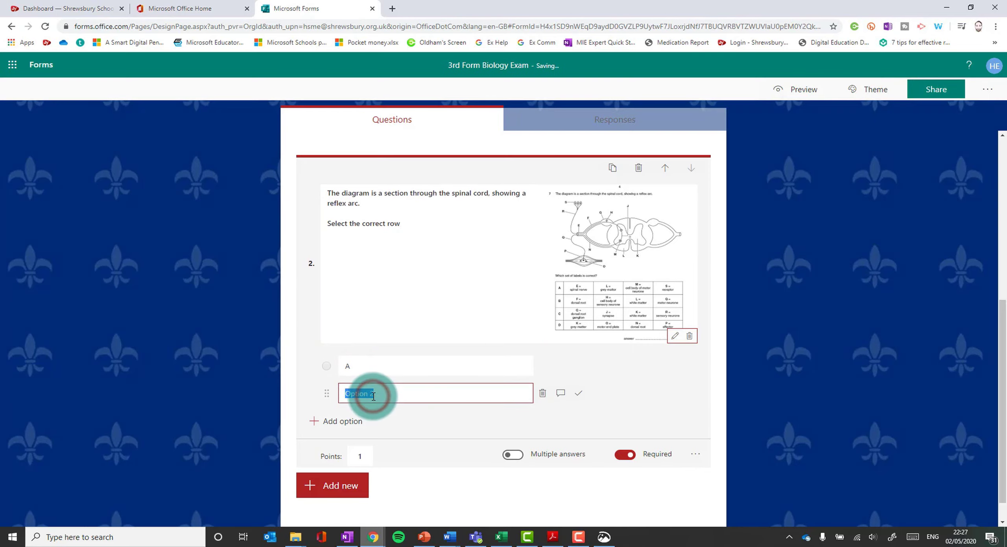
text(C)
click(358, 424)
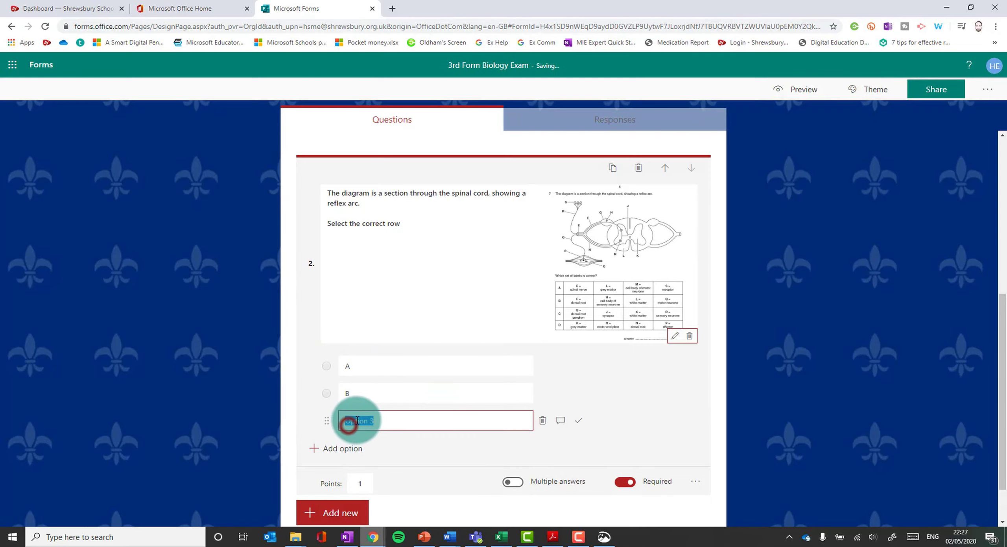
text(C)
click(346, 448)
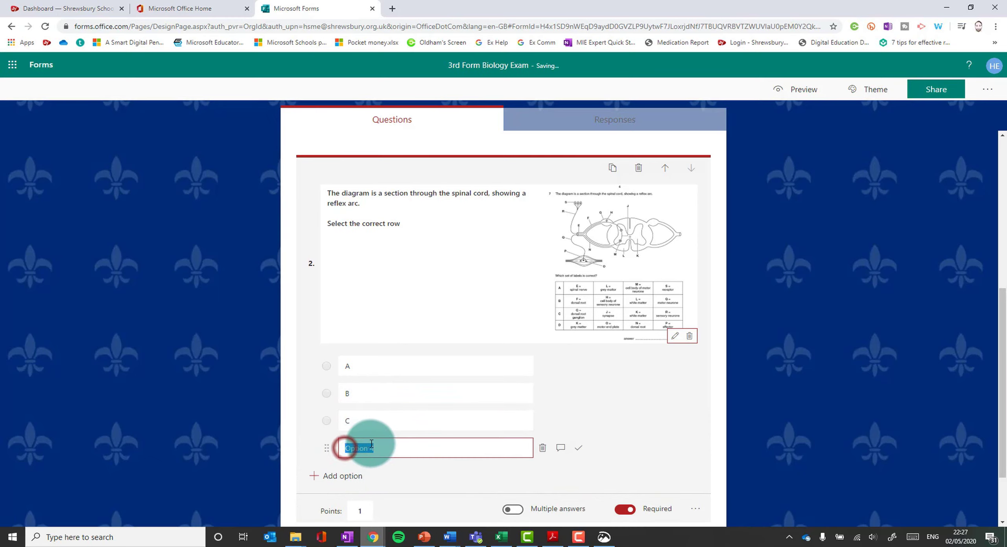
text(D)
click(566, 380)
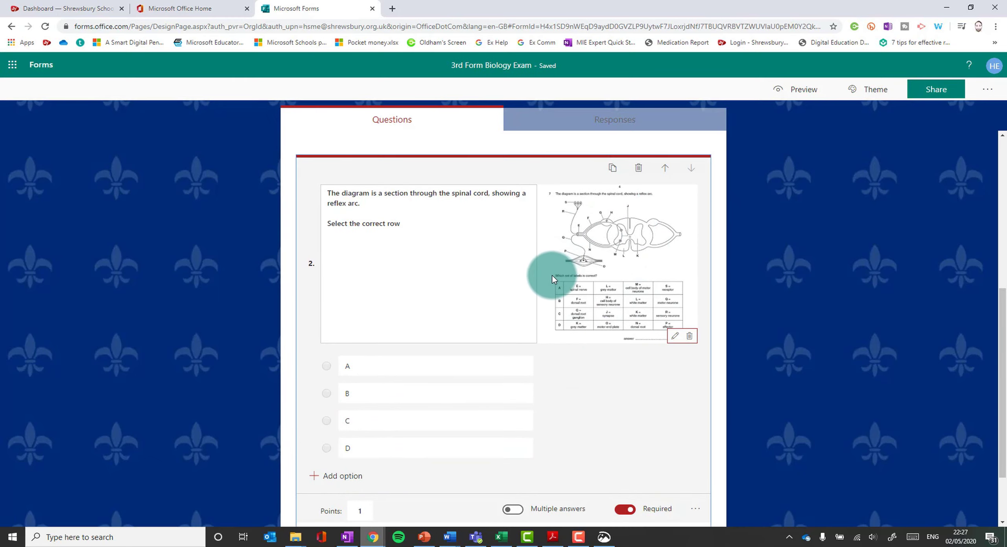
Step: Set the reflex arc diagram to Large and adjust its zoom so the whole diagram fits
click(675, 338)
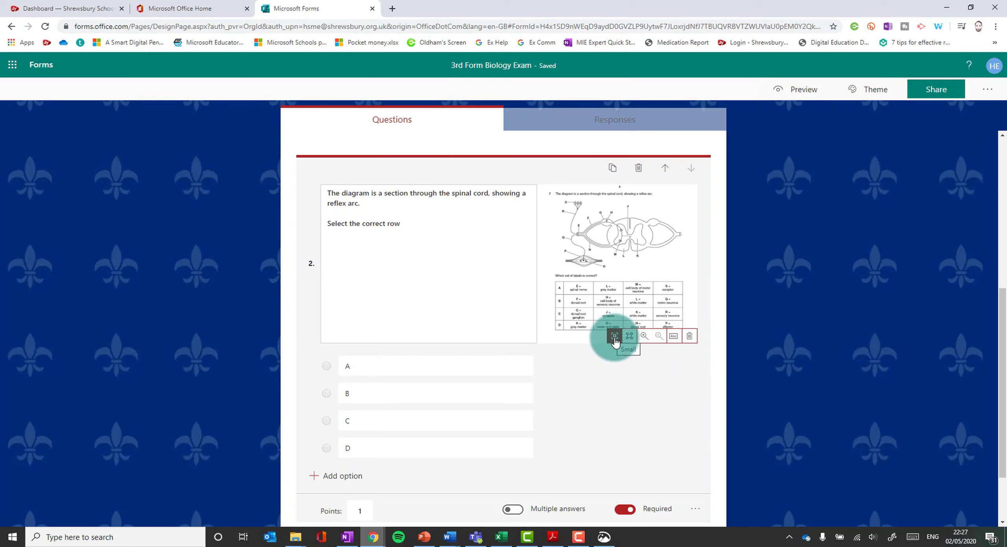
click(629, 335)
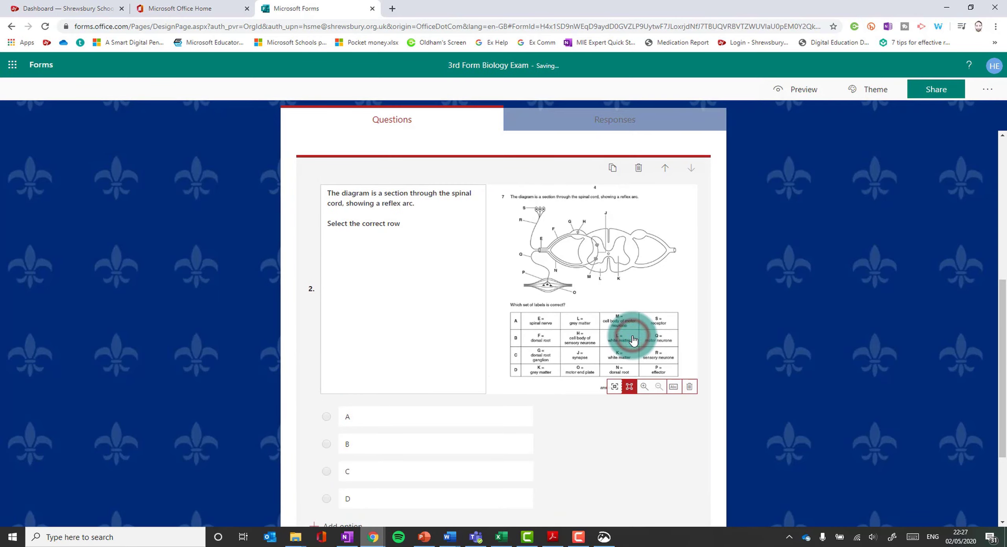
click(645, 387)
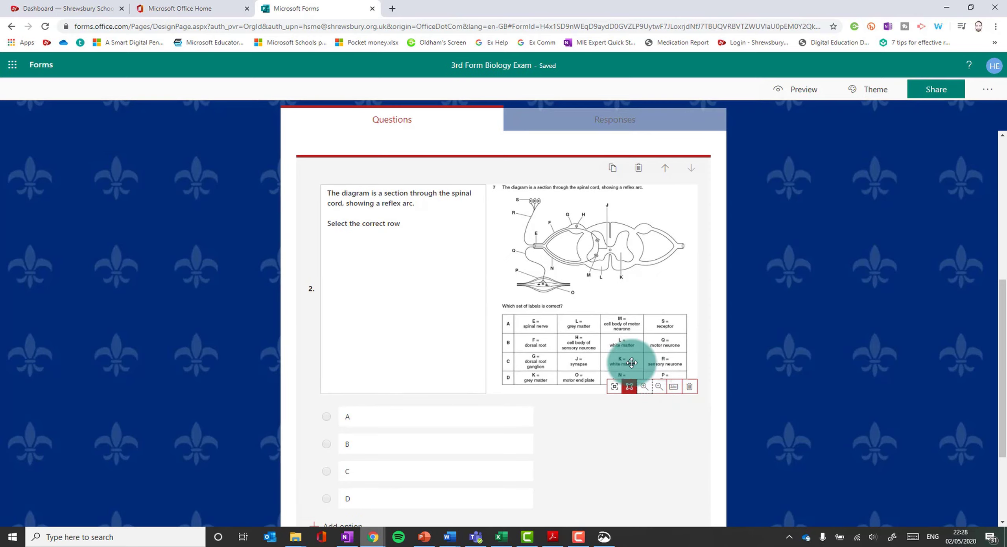
click(642, 387)
click(640, 388)
click(649, 388)
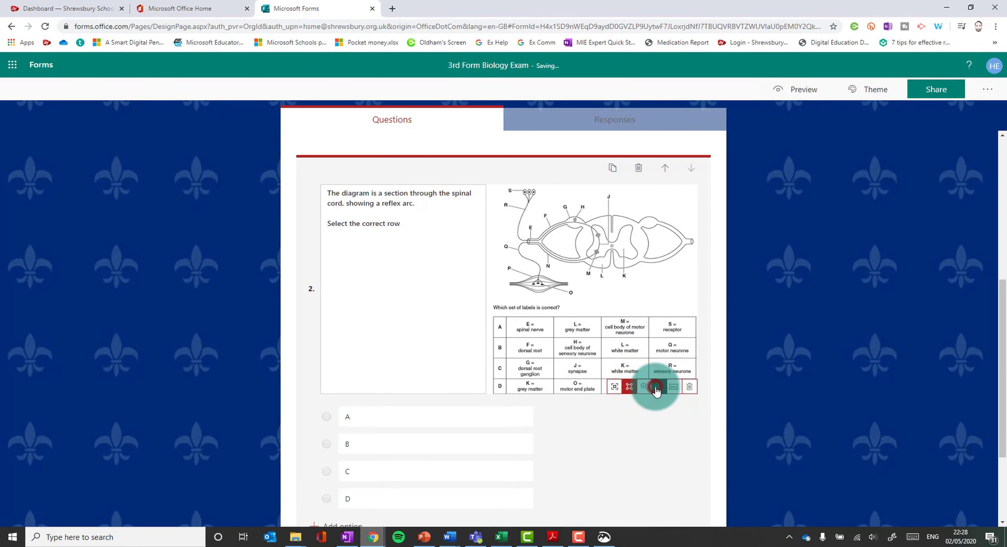
click(651, 389)
click(647, 389)
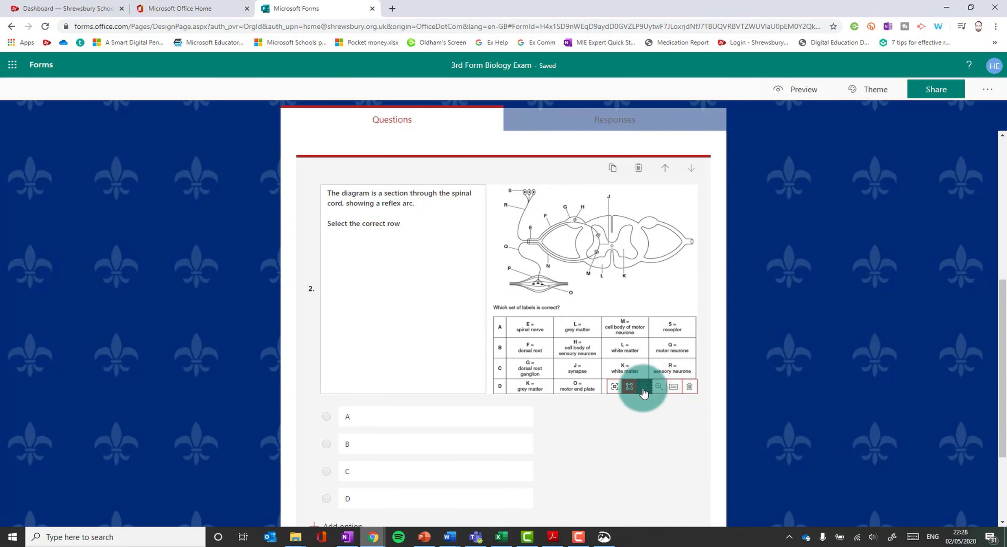
click(718, 291)
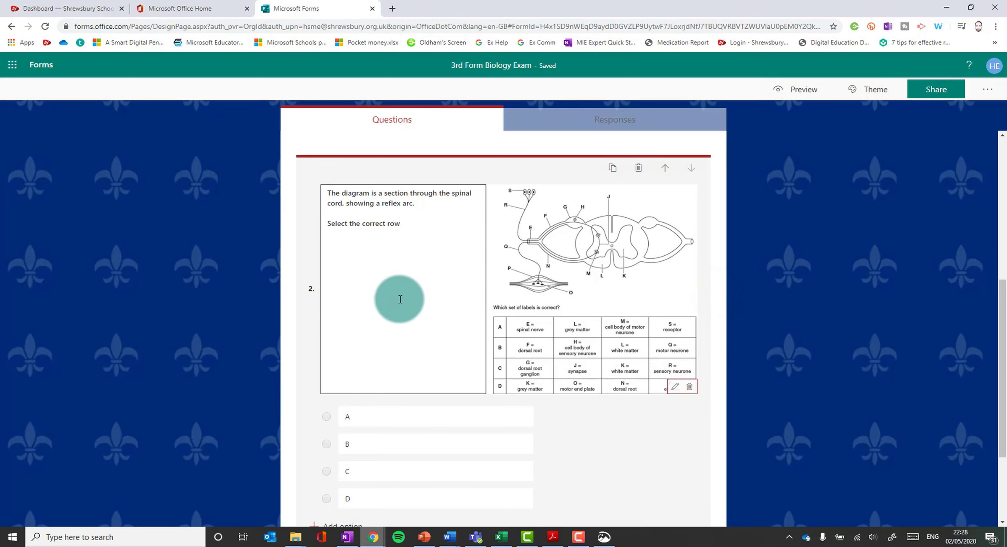
scroll(400, 299, down, 3)
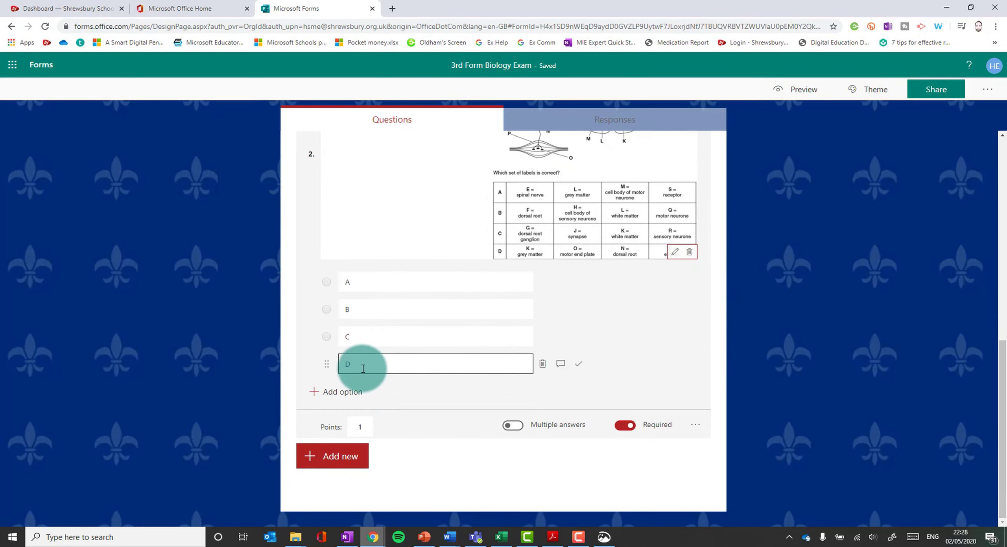
Step: Preview the quiz as students will see it, then return to editing
scroll(373, 333, up, 5)
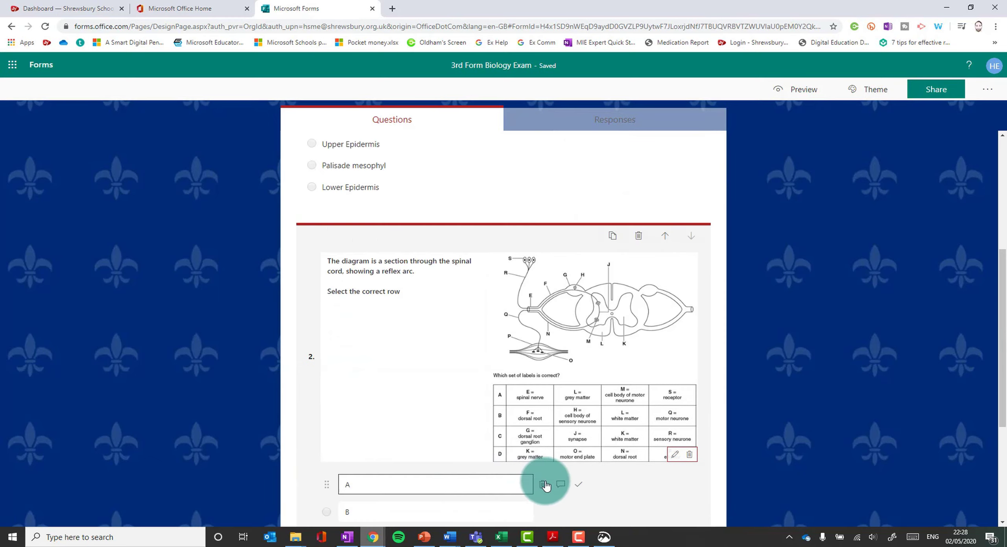
scroll(555, 310, up, 6)
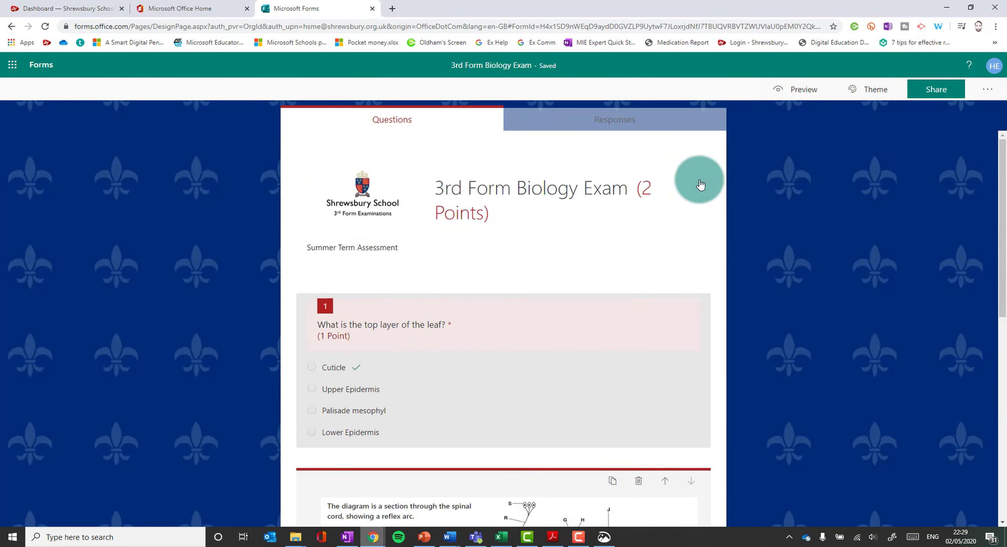
click(786, 87)
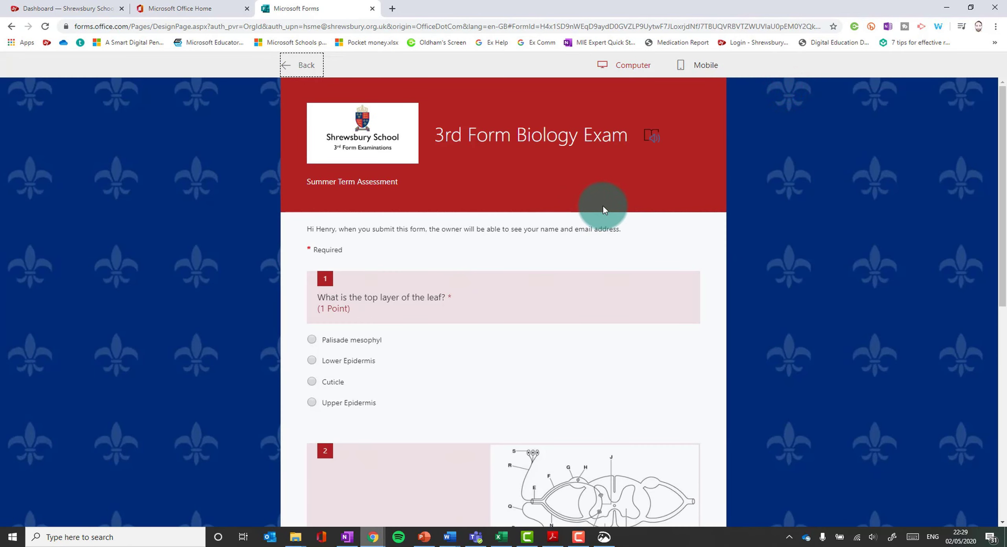
scroll(540, 248, down, 8)
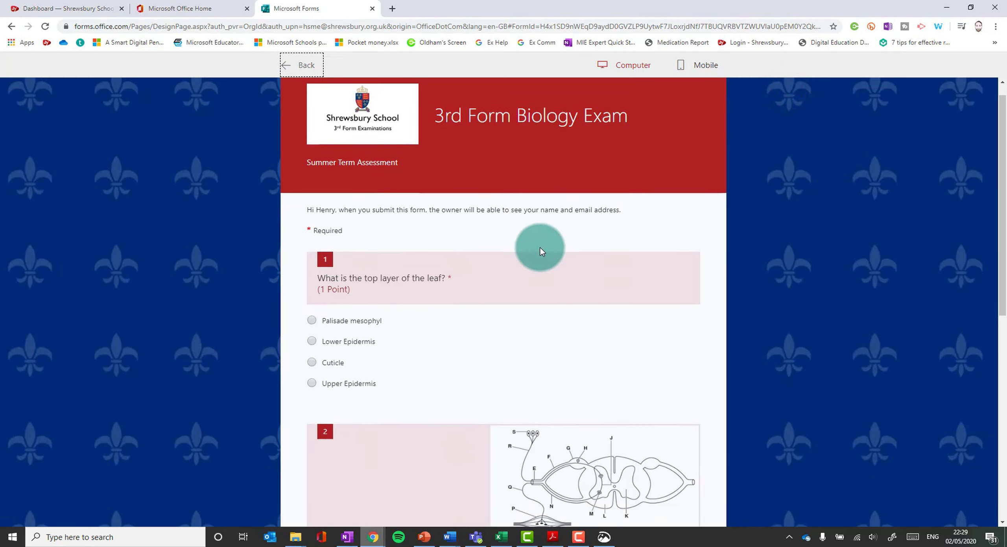
click(302, 64)
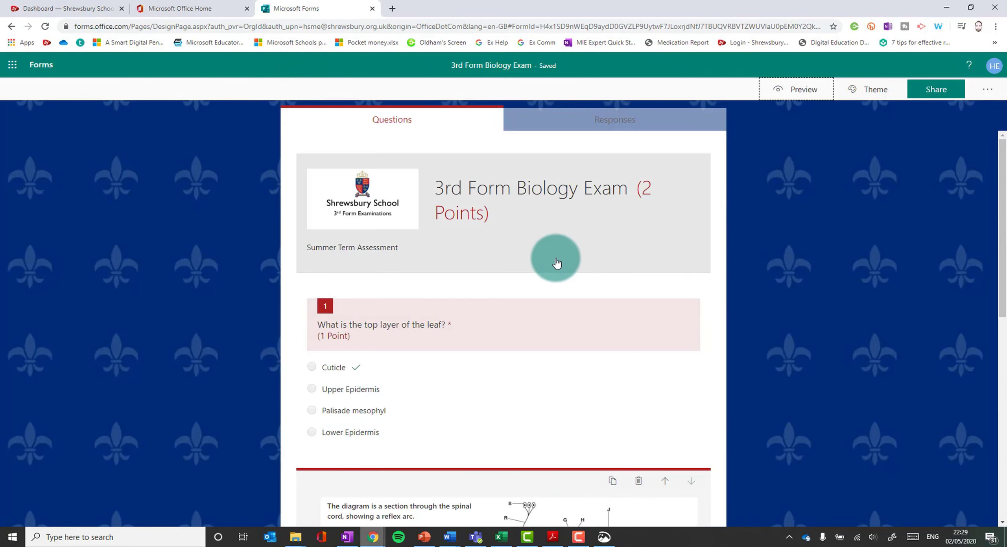
scroll(454, 366, down, 1)
scroll(454, 367, down, 10)
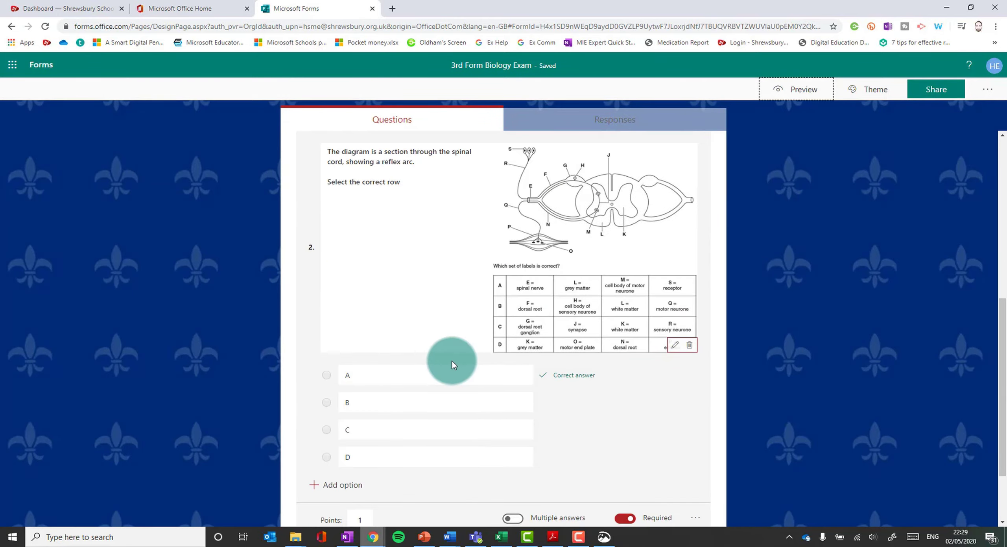
Step: Add a new short-answer Text question as question 3
click(330, 458)
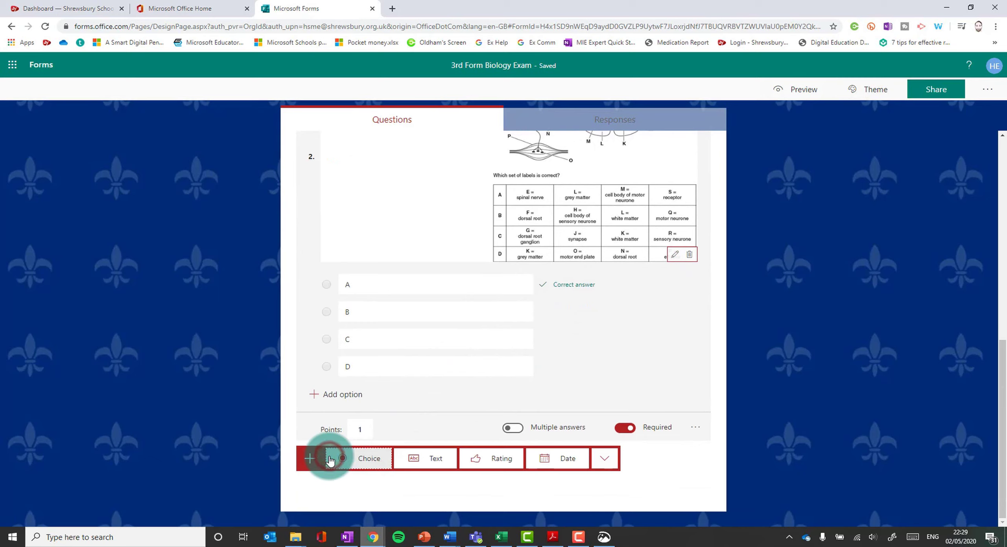
click(435, 459)
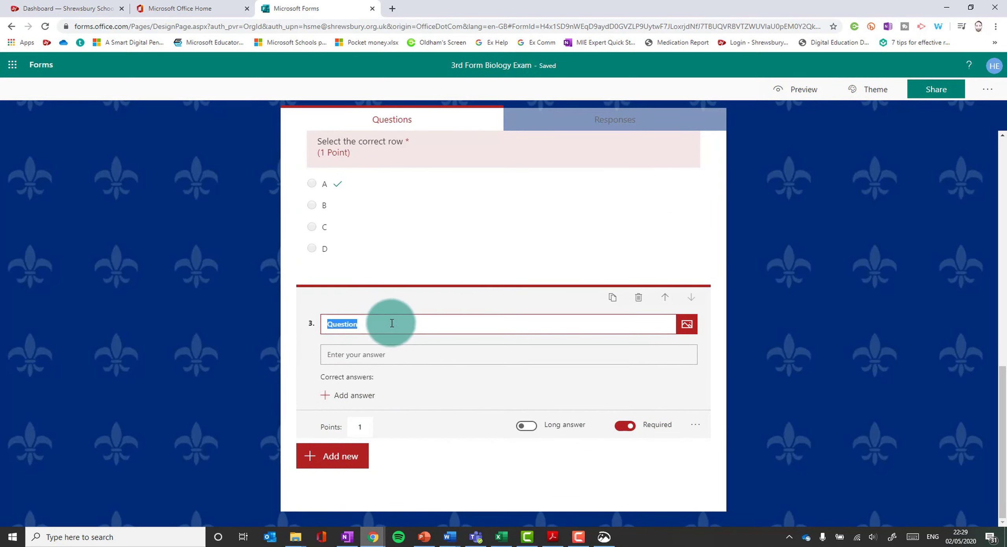
click(525, 425)
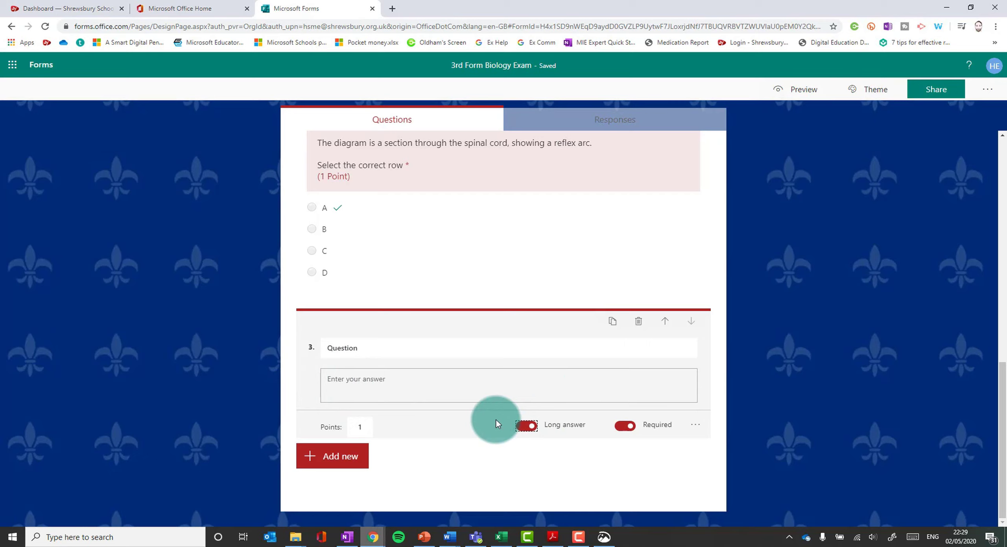
click(529, 426)
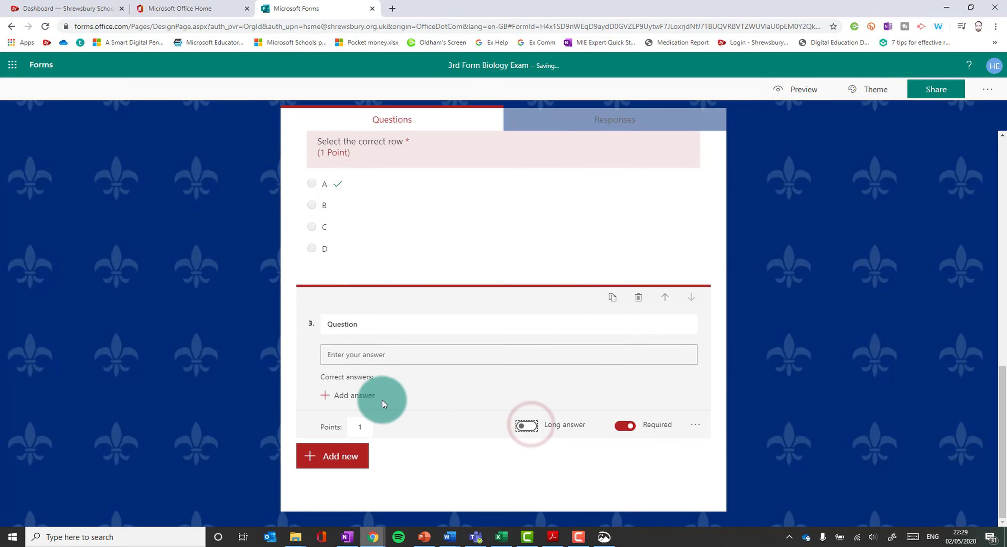
Step: Word question 3 'What is the green pigment in the leaf?' with chlorophyll as the correct answer
click(345, 316)
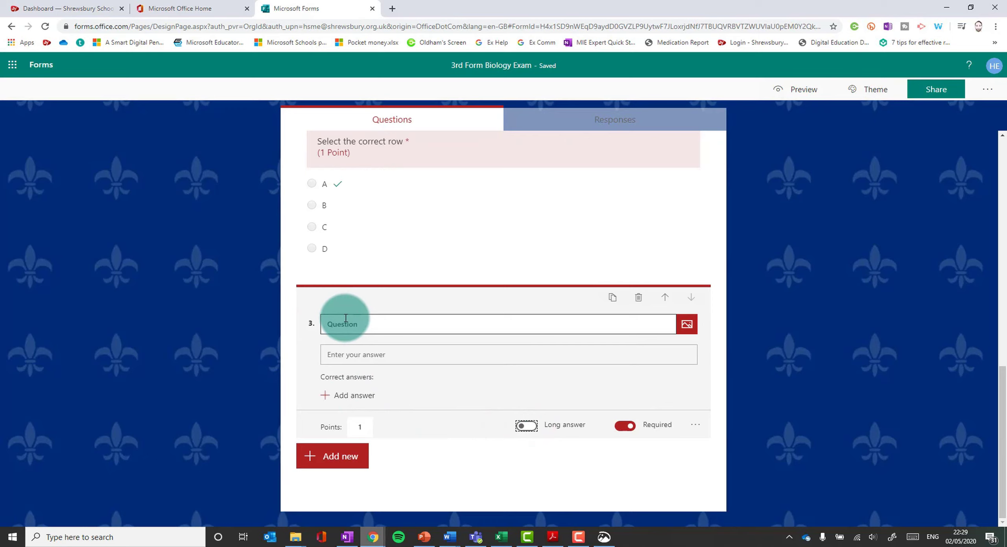
text(What is the green pigment in the leaf?)
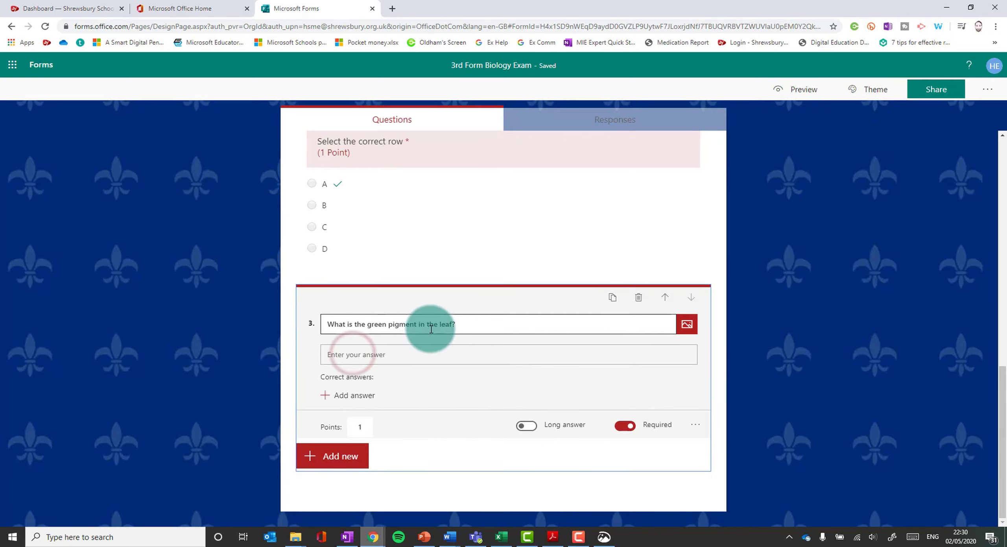
click(370, 395)
text(ch)
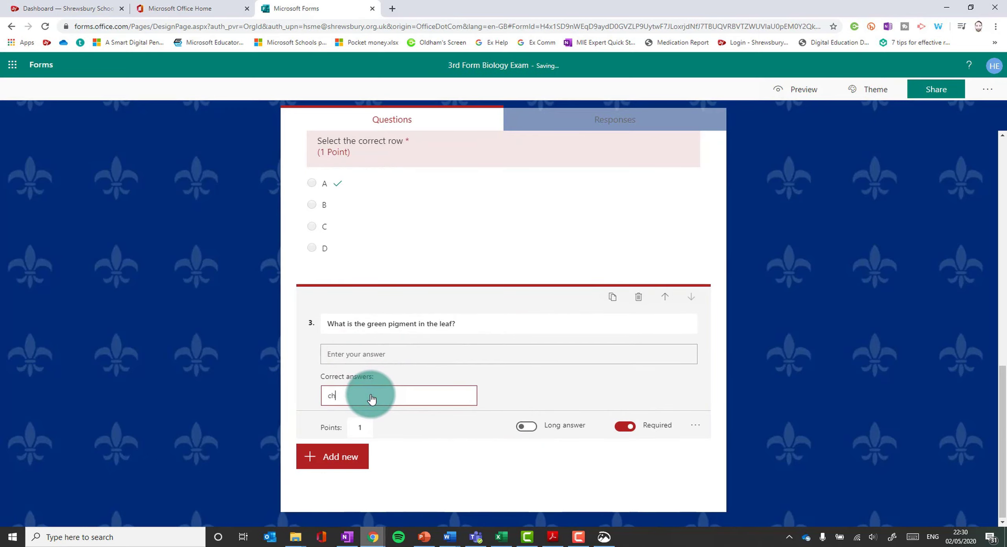
text(lorophyll)
click(521, 376)
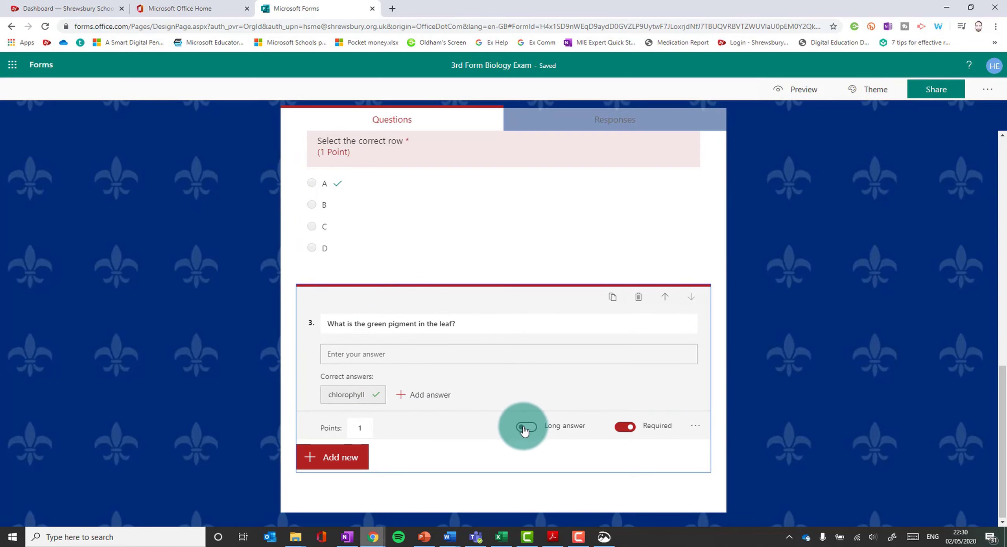
click(496, 324)
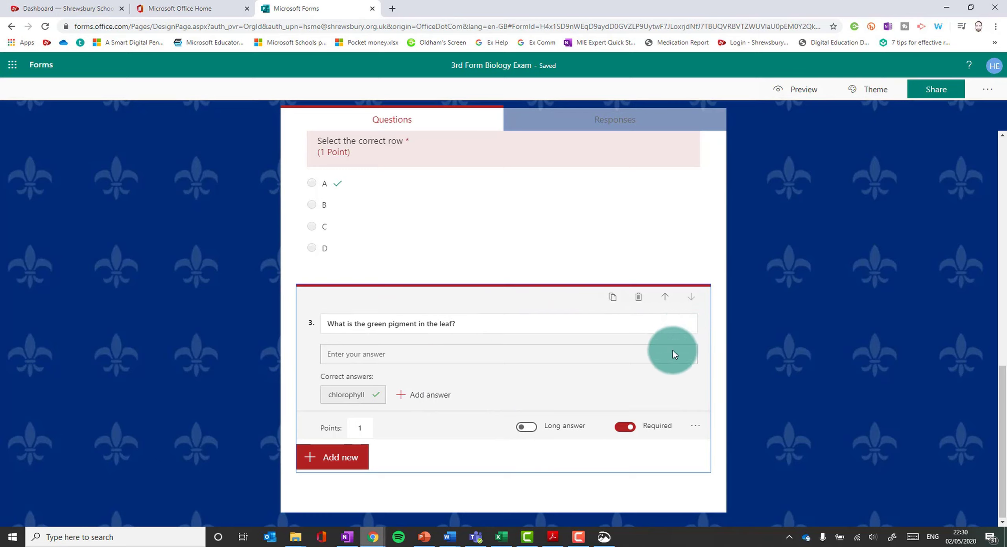
click(523, 407)
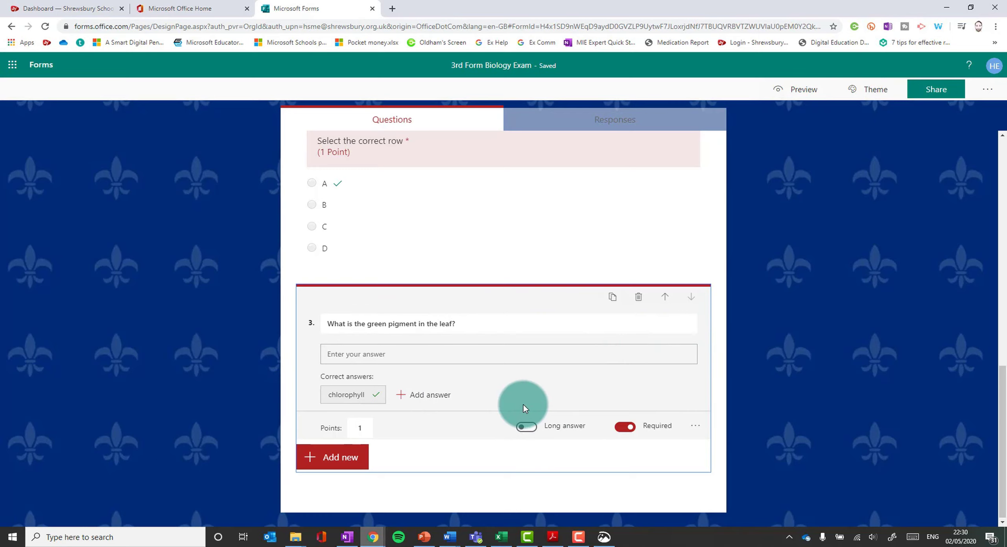
click(611, 297)
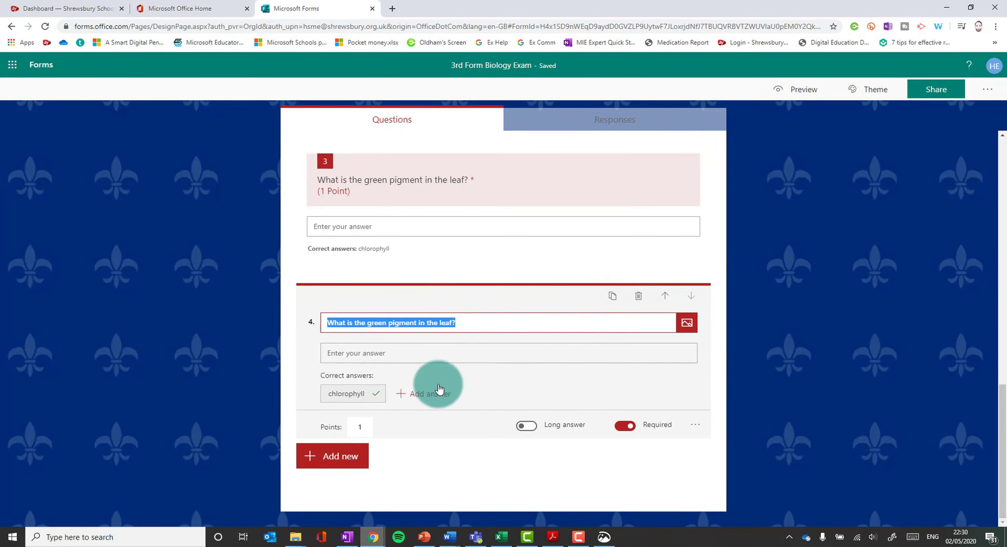
click(638, 296)
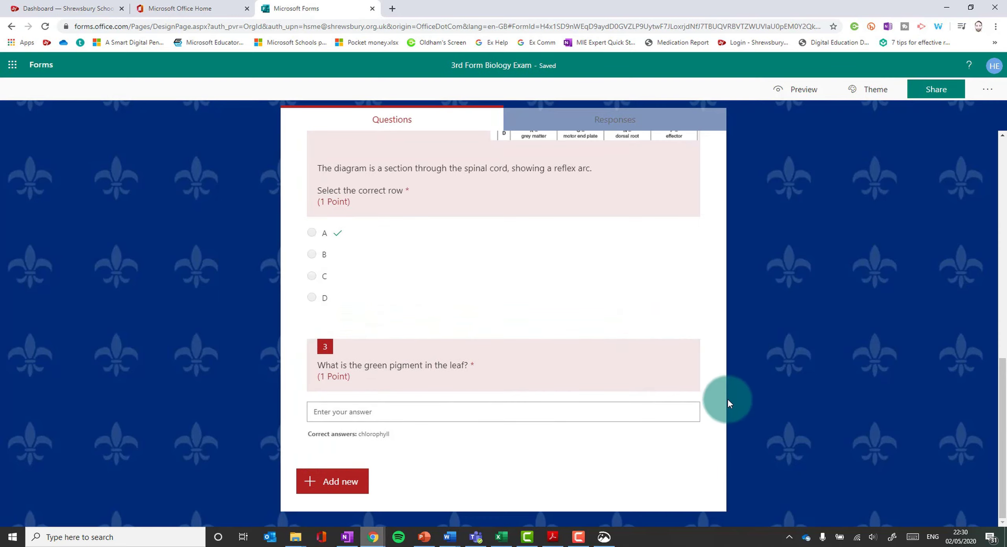
click(726, 398)
click(356, 157)
scroll(633, 244, up, 5)
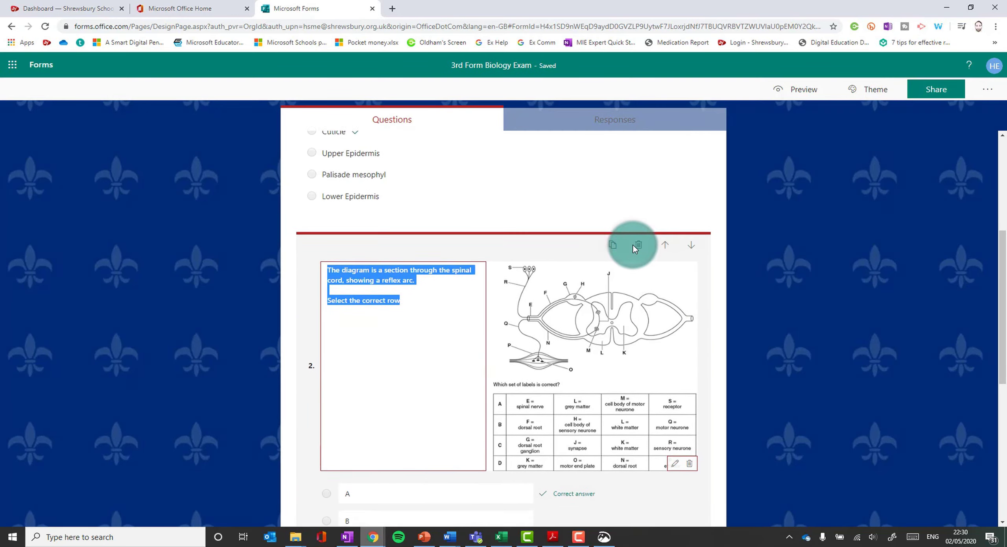
click(497, 411)
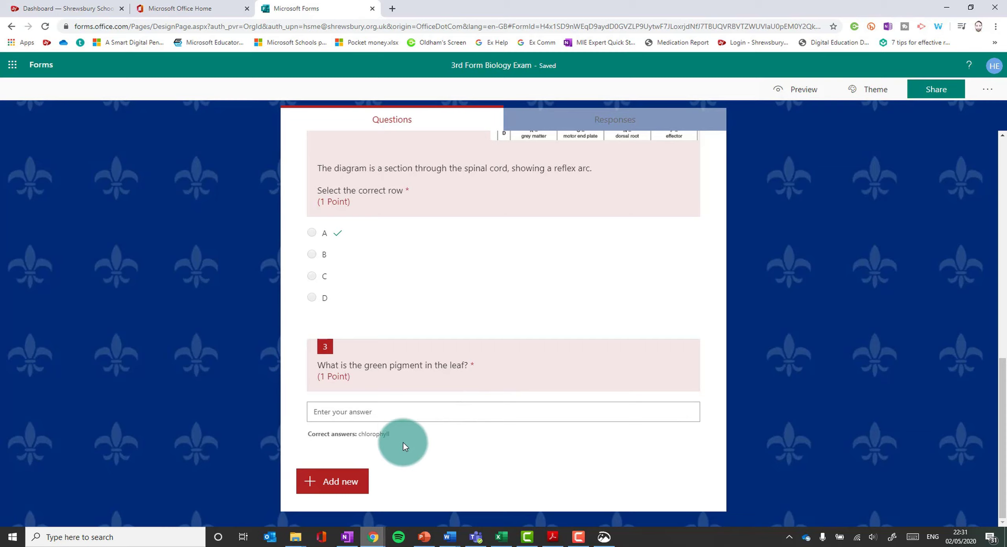
Step: Add a new Choice question 4 and turn it into a Maths question
click(342, 482)
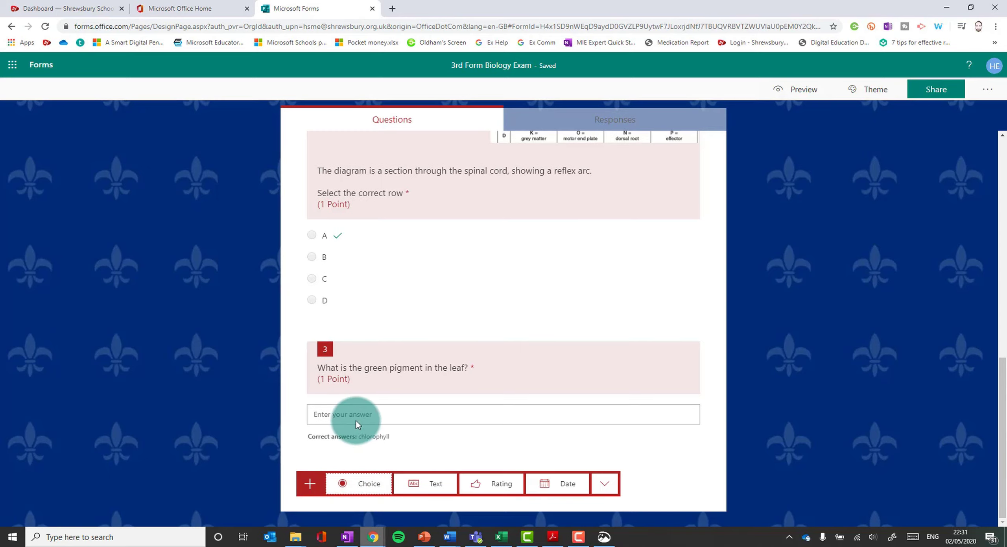
click(364, 482)
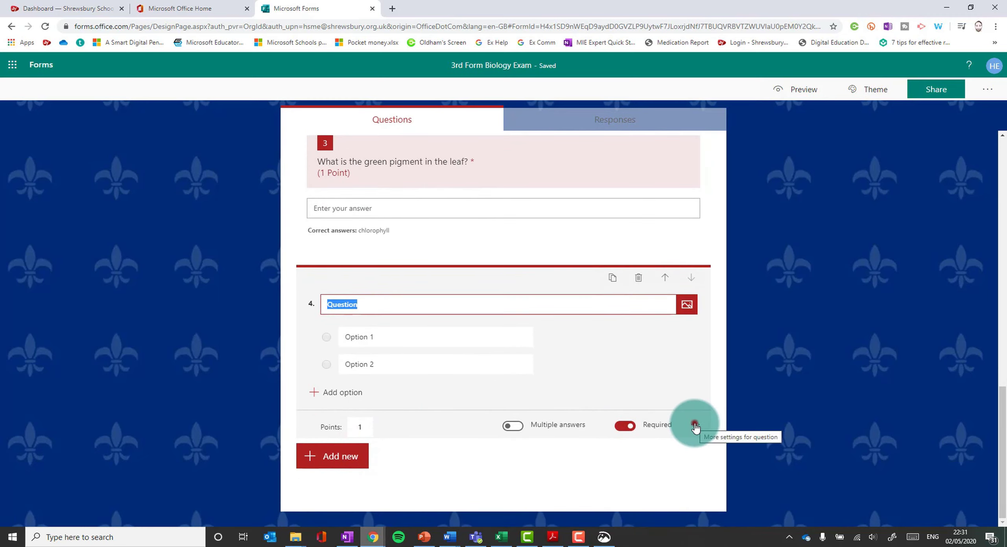
click(695, 424)
click(706, 472)
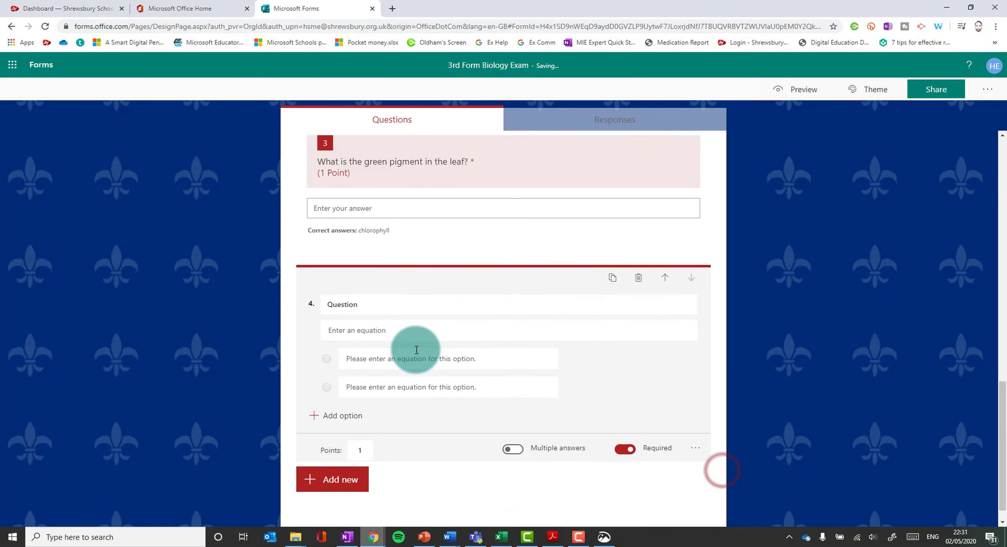
Step: Enter the equation 3x + 12 = 48 and add all suggested results as answer options
click(354, 332)
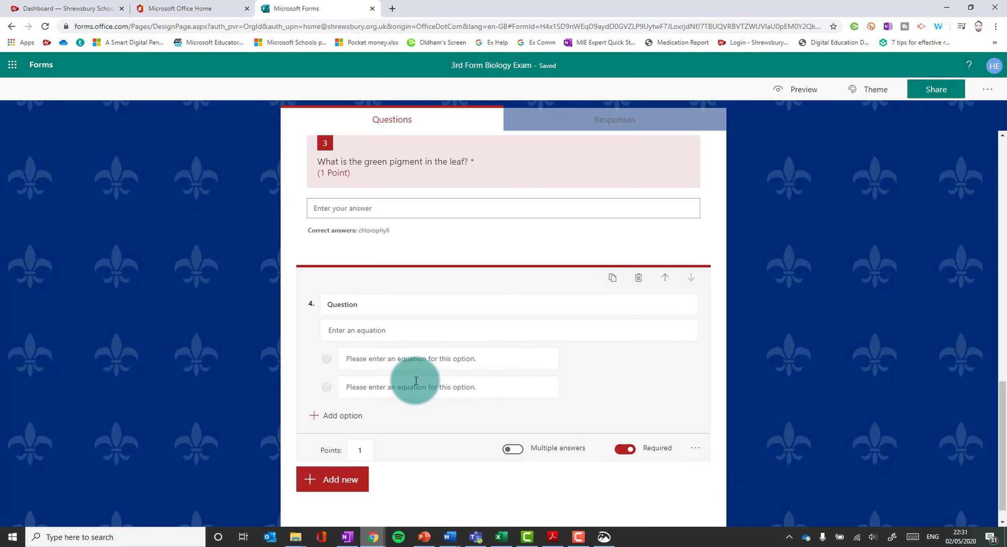
click(345, 331)
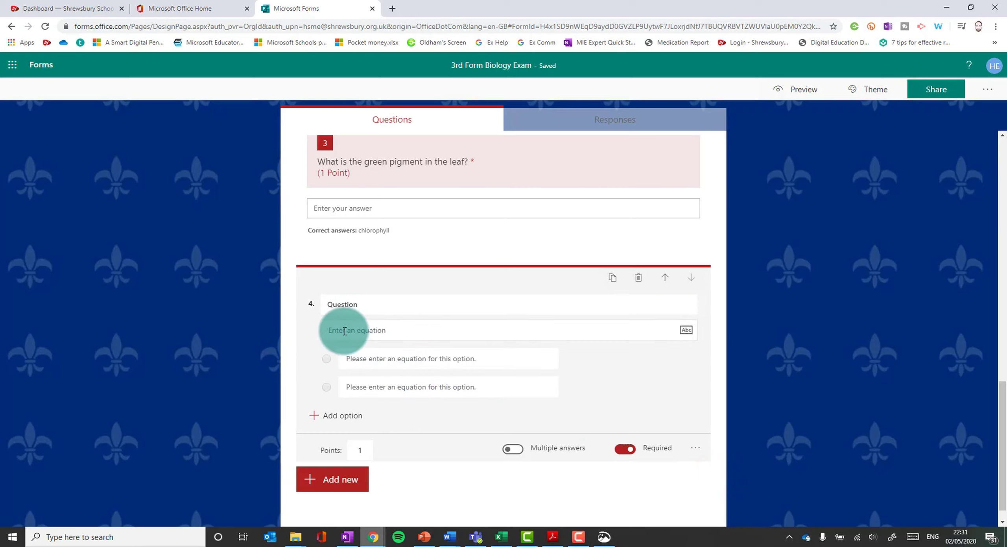
click(392, 329)
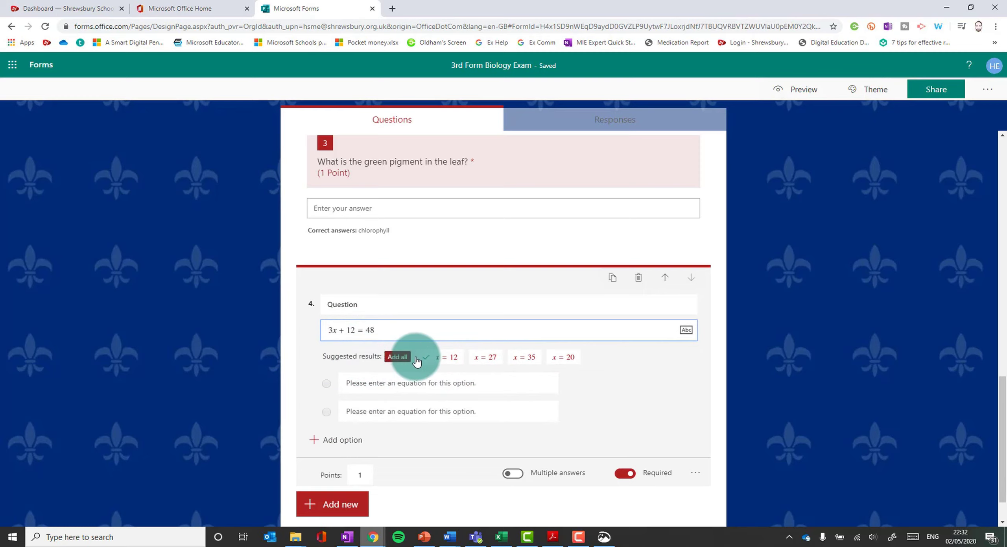
click(396, 356)
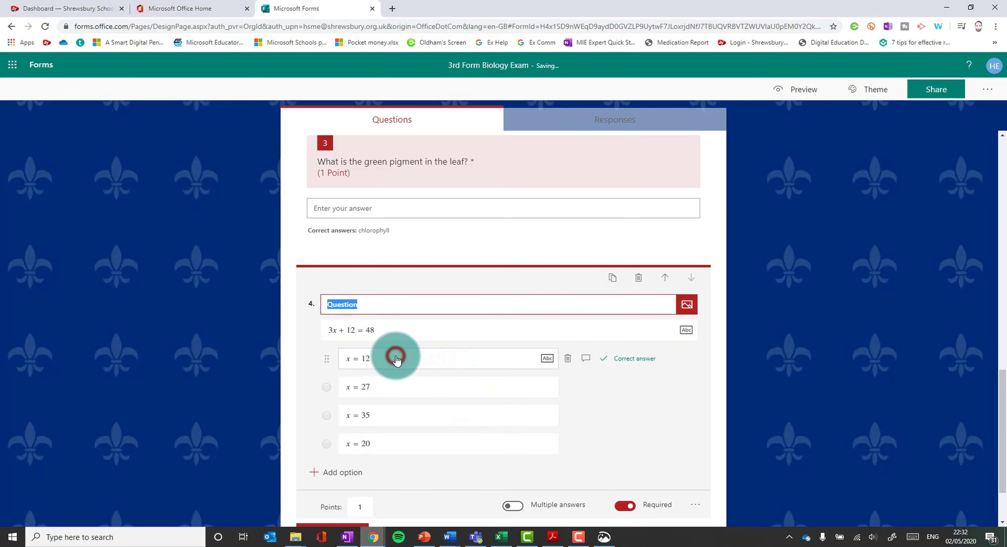
scroll(406, 379, down, 2)
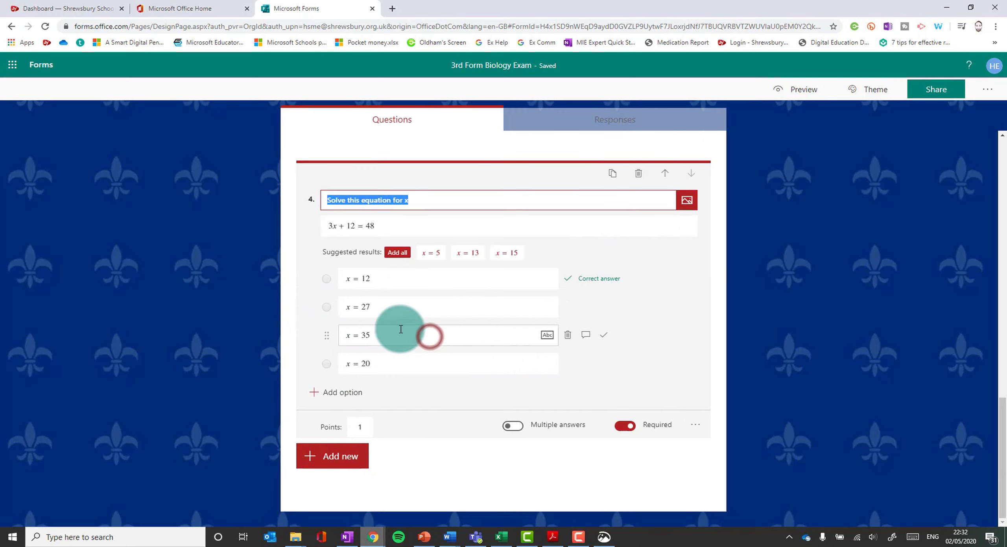
click(343, 456)
scroll(201, 359, down, 3)
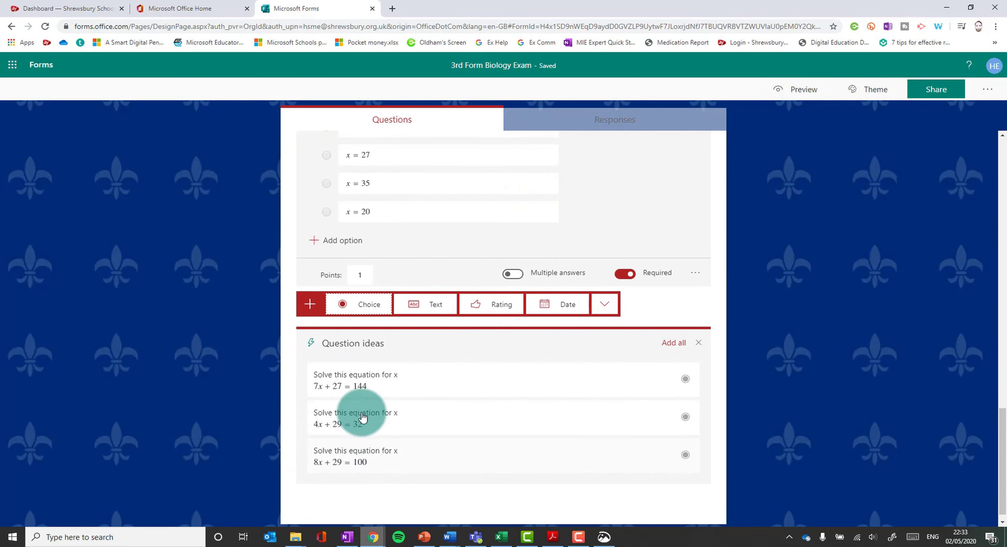
Step: Add all three suggested solve-for-x questions from Question ideas
scroll(423, 424, up, 3)
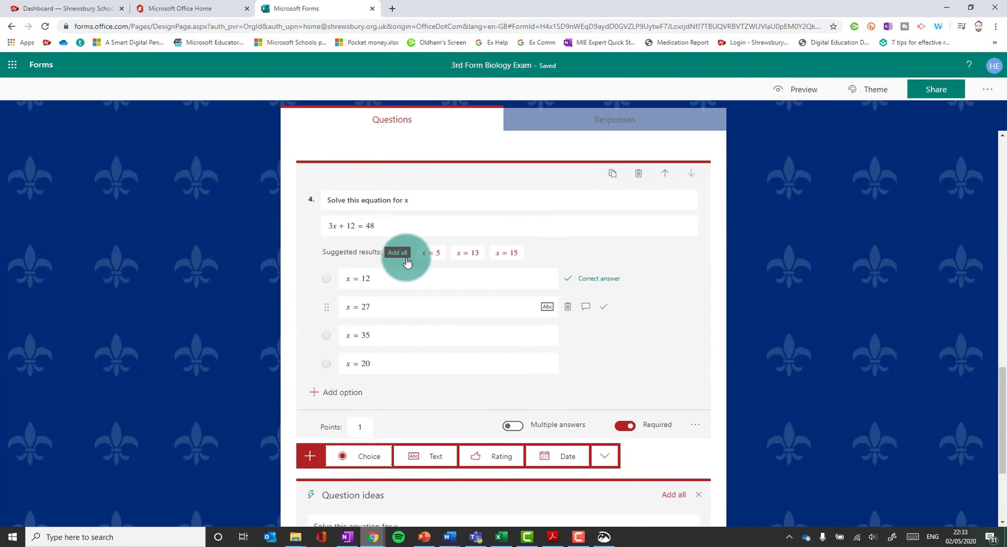
scroll(395, 326, down, 3)
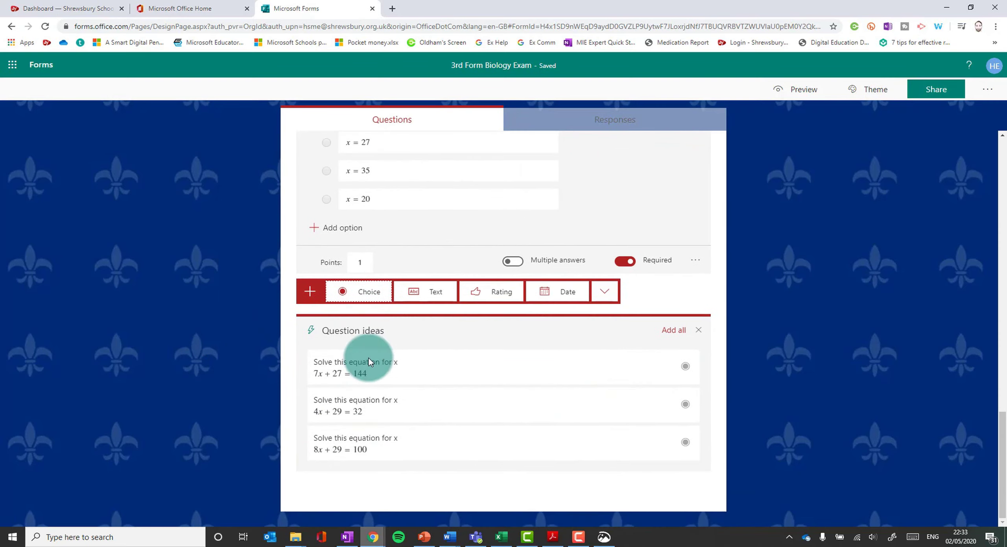
click(673, 330)
scroll(361, 315, up, 10)
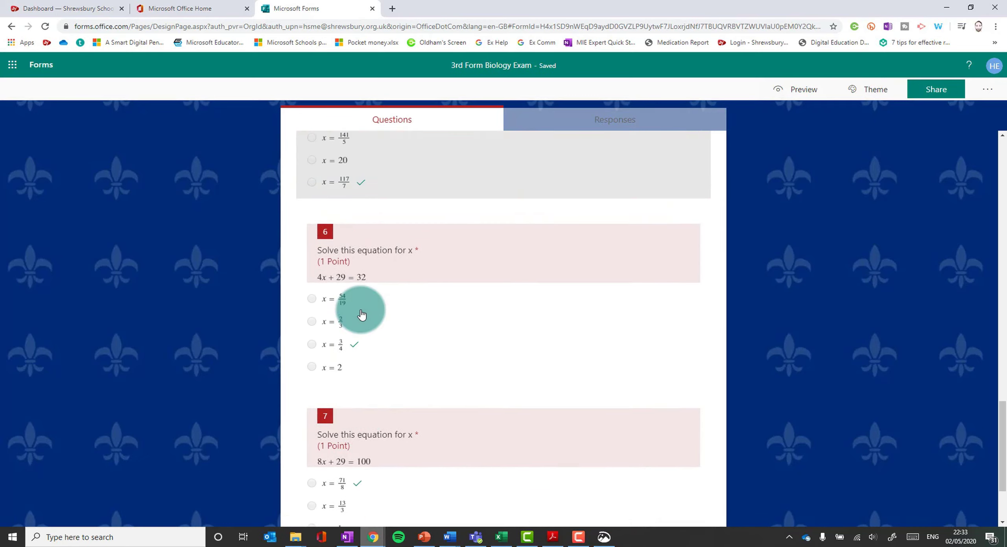
scroll(361, 314, up, 3)
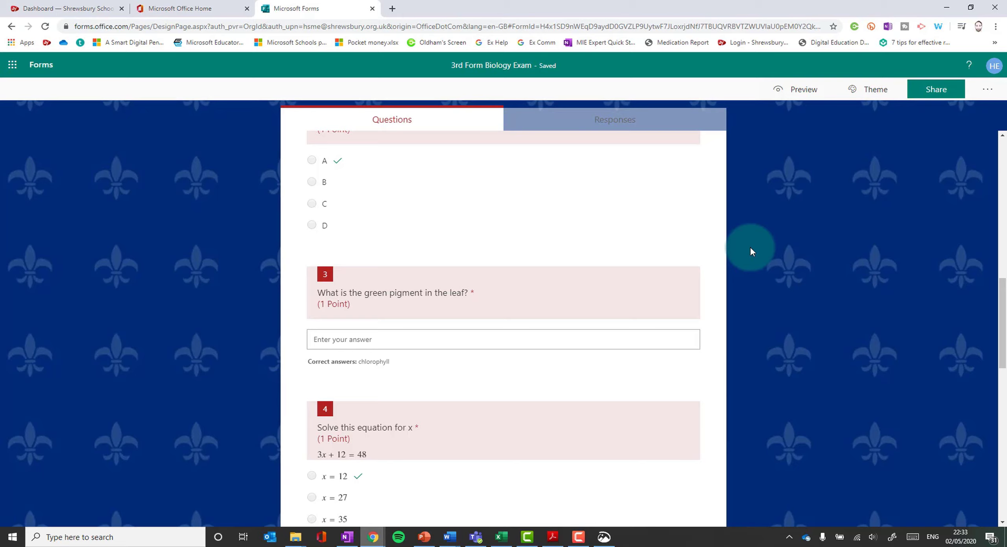
Step: Switch off Show results automatically in the form's Settings
click(990, 94)
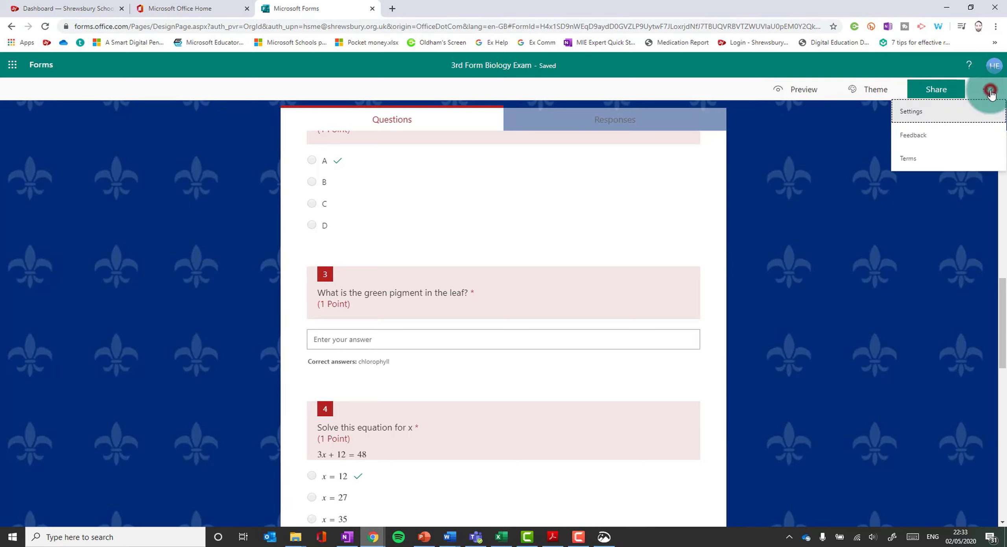
click(940, 117)
click(973, 170)
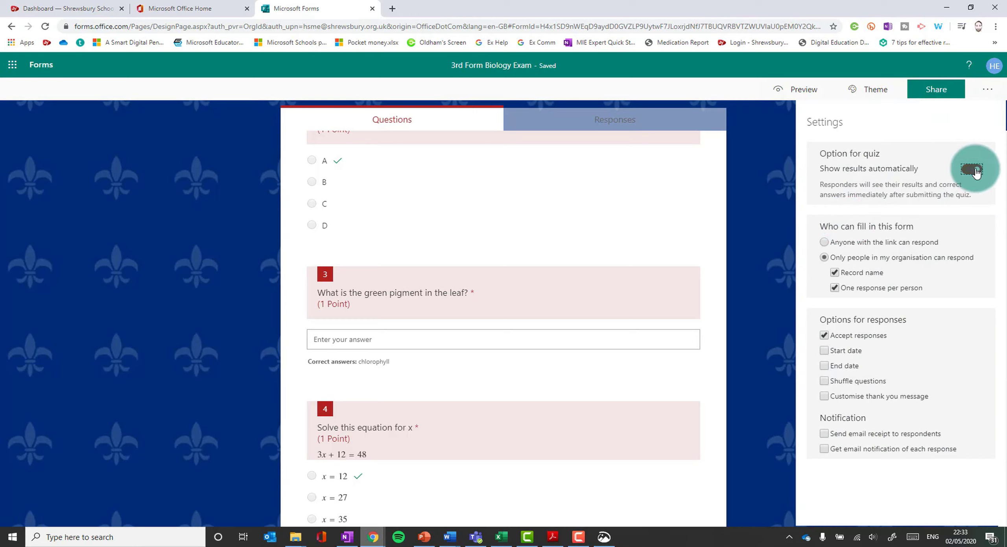
click(974, 170)
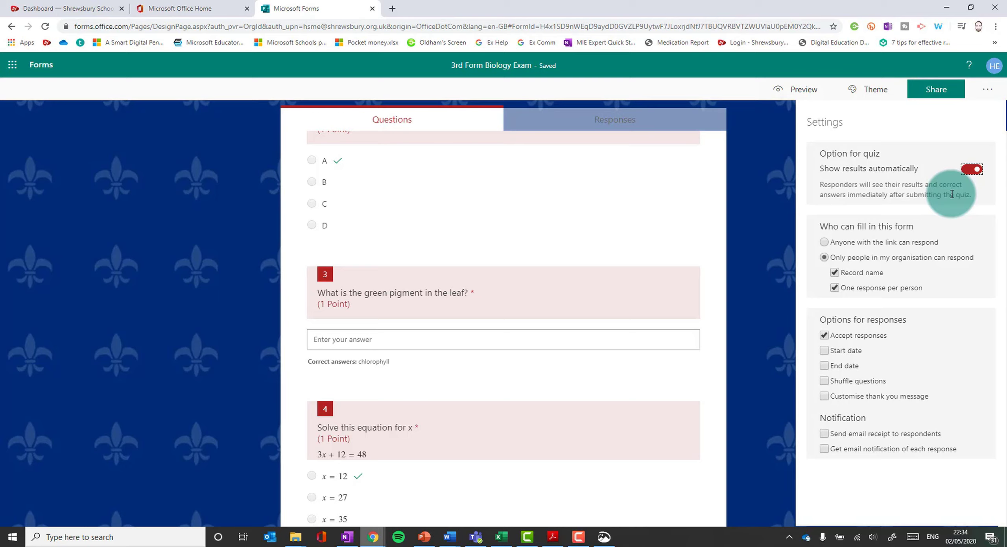
click(974, 174)
click(972, 170)
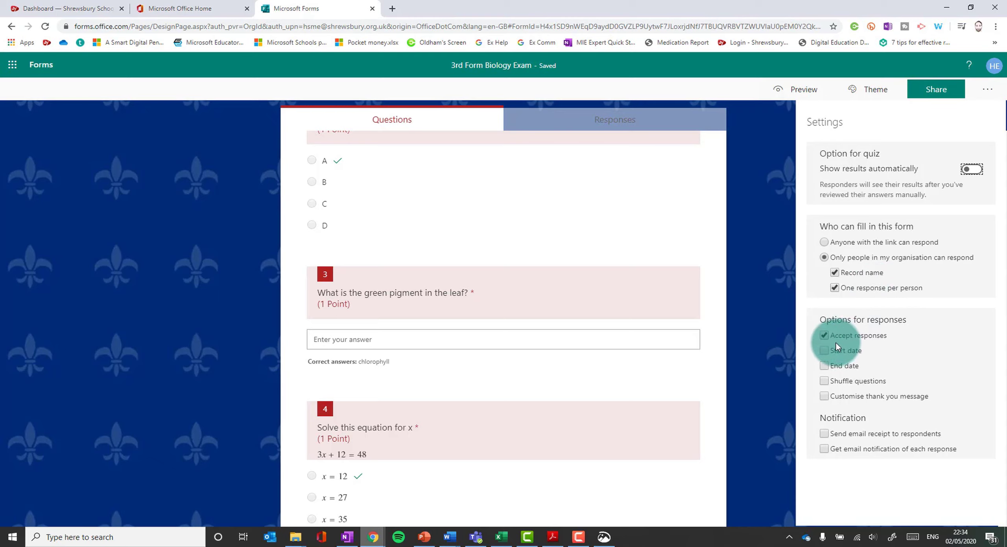
click(824, 350)
click(823, 395)
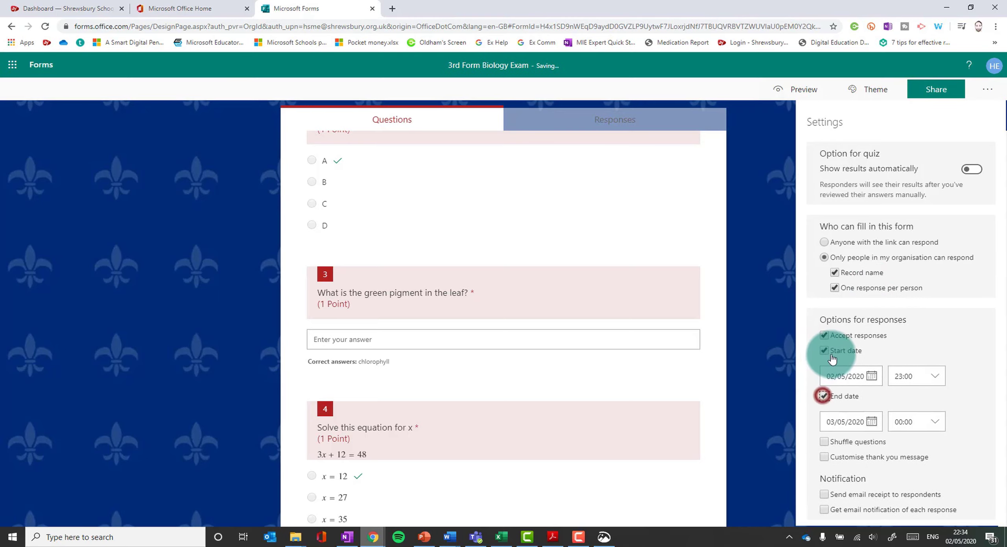
click(823, 395)
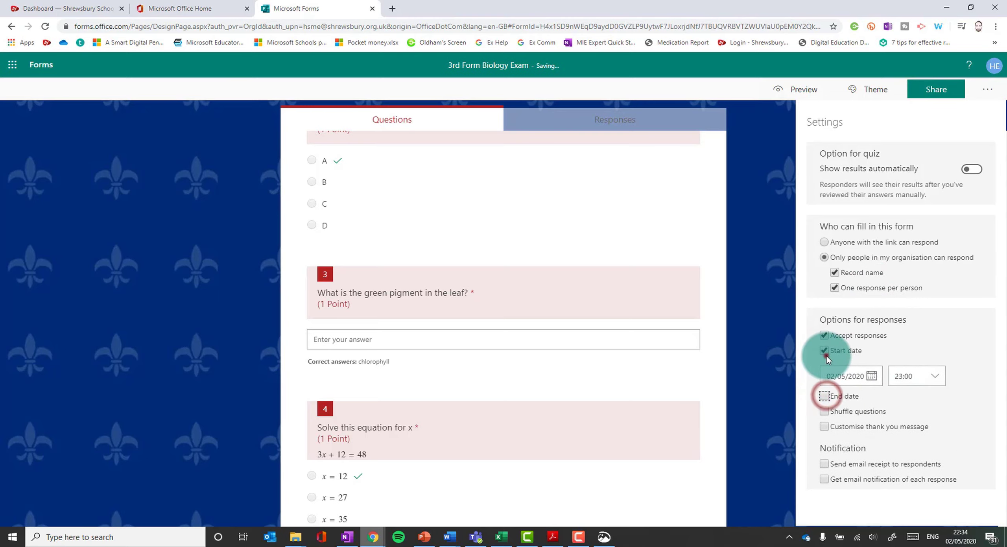
click(824, 350)
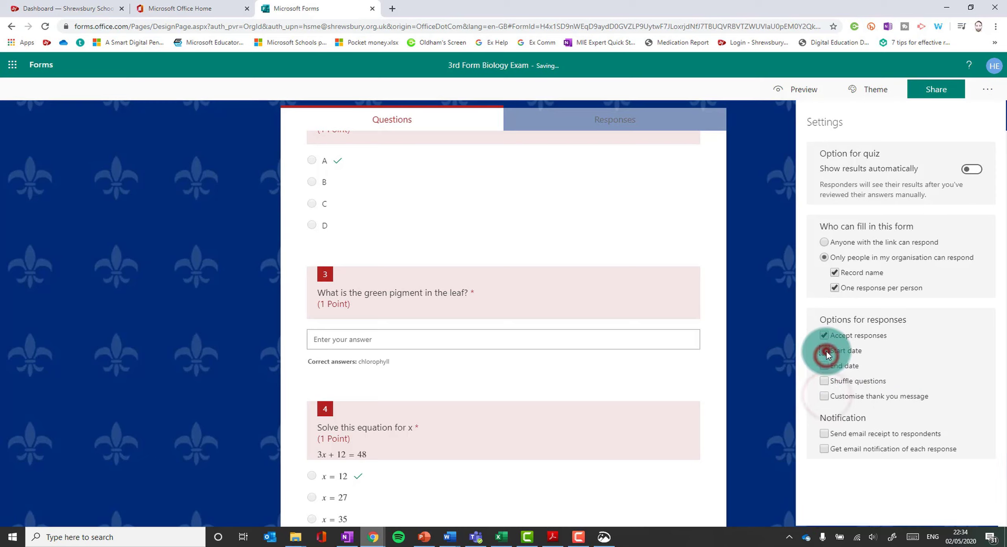
click(823, 380)
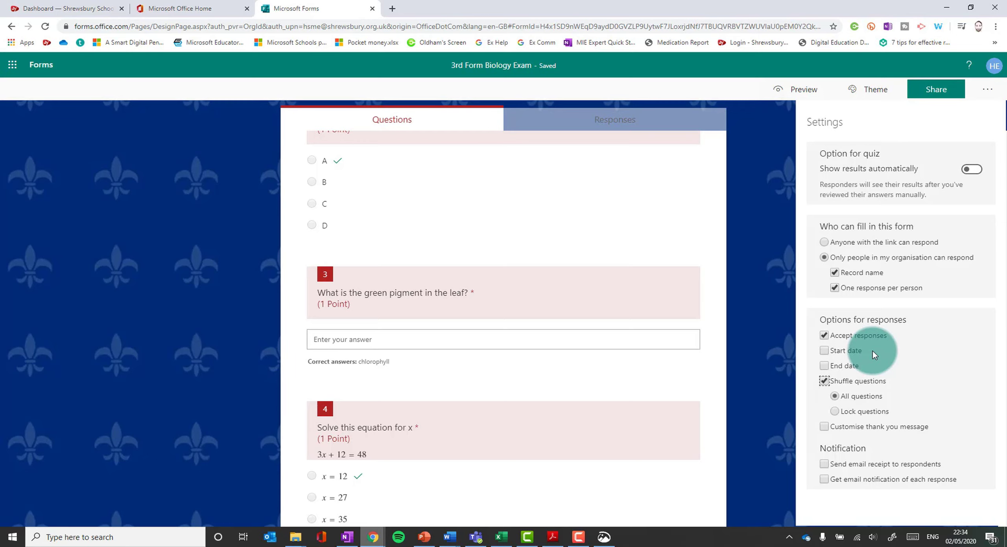
click(834, 411)
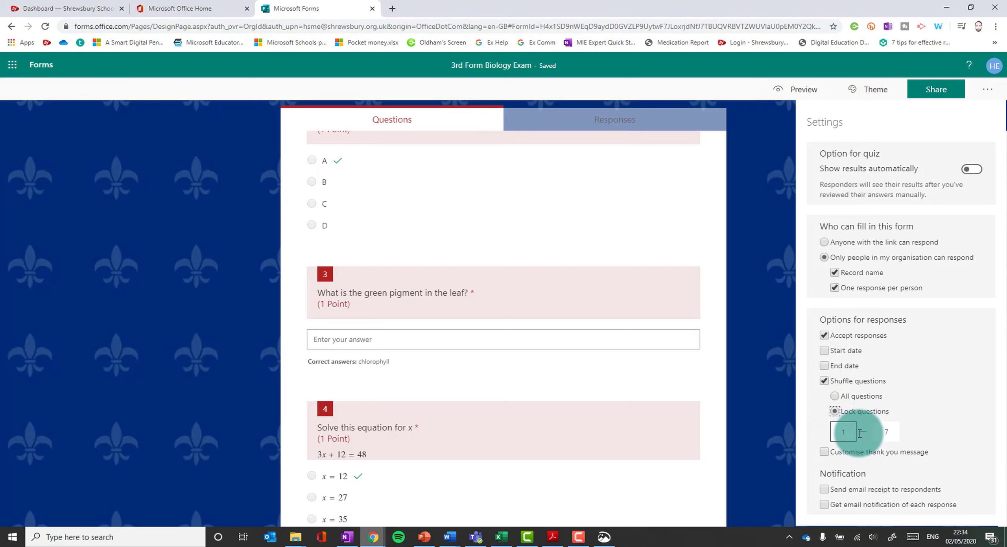
click(850, 379)
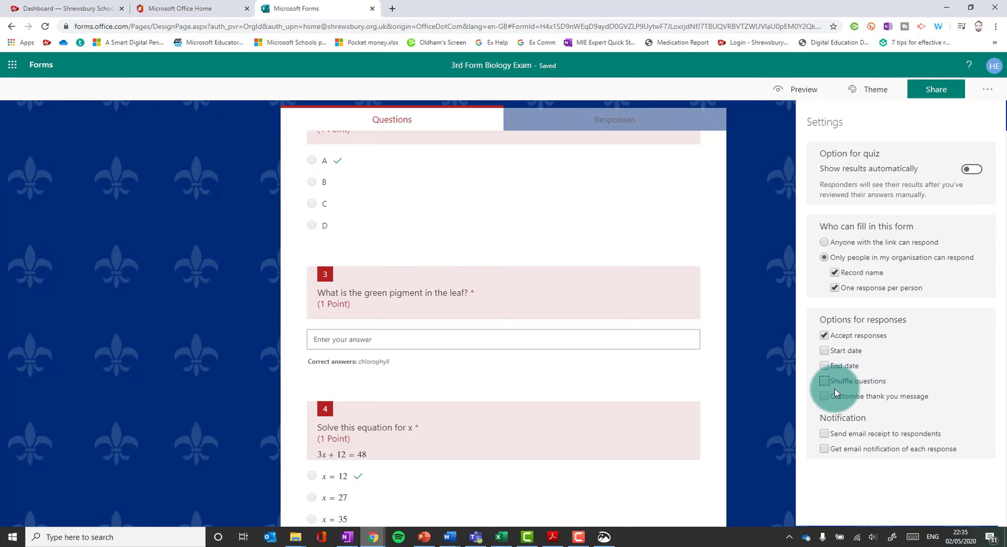
click(824, 396)
click(893, 433)
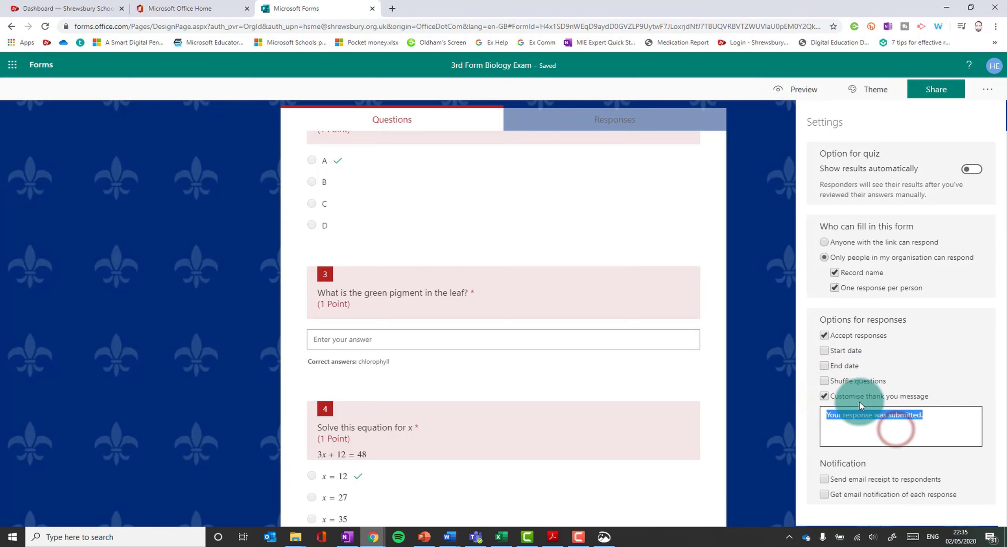
click(824, 396)
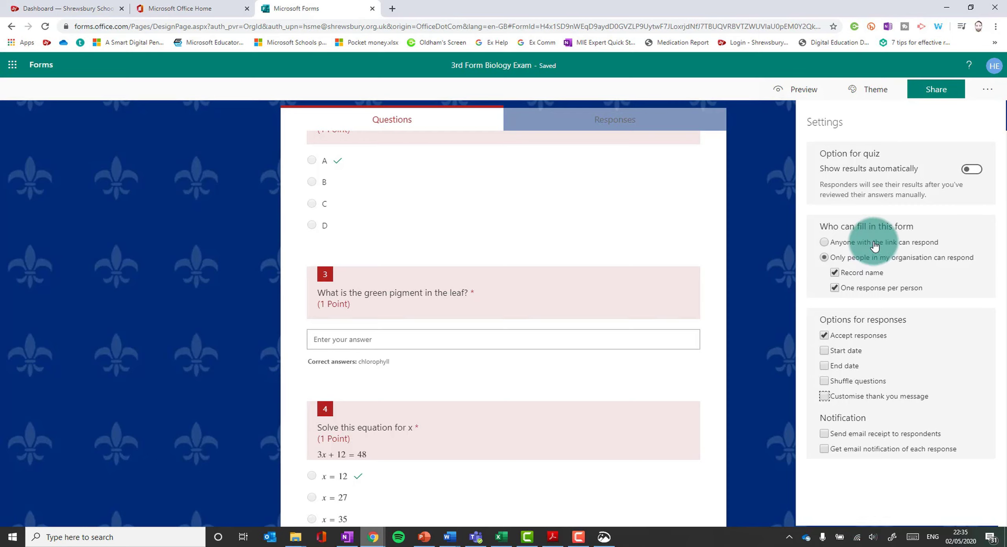
Step: Close the Settings pane and return to the quiz editor
click(988, 90)
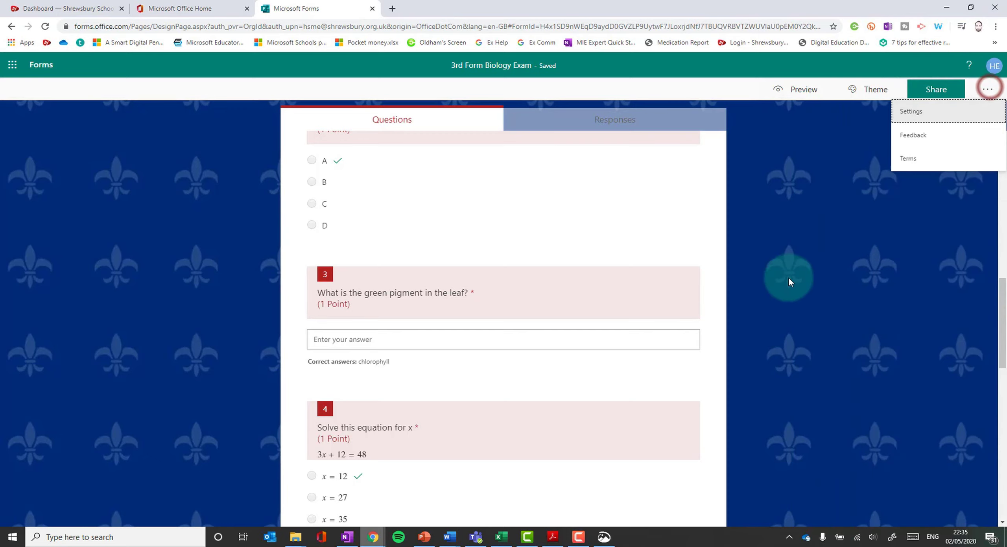
click(826, 231)
scroll(494, 240, up, 15)
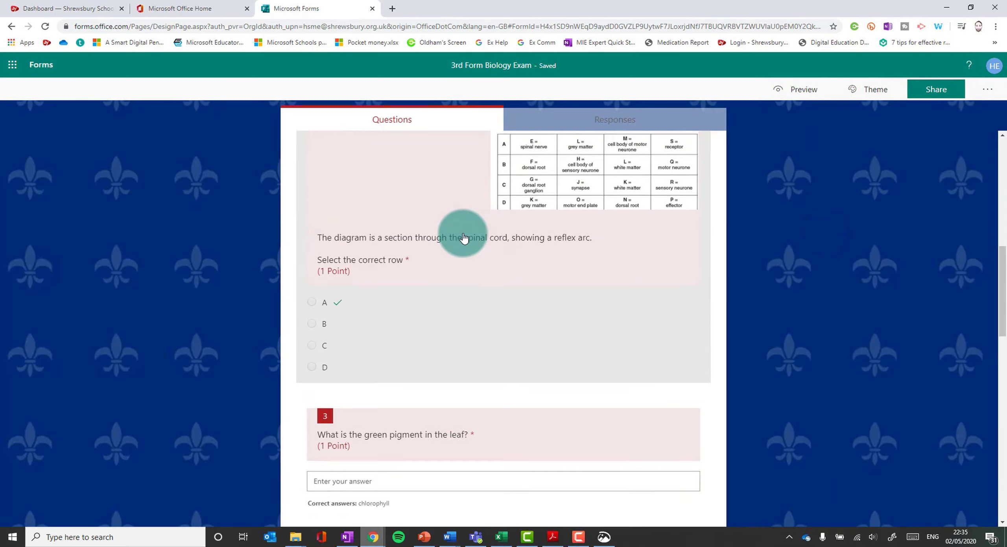
scroll(463, 237, down, 20)
scroll(463, 237, up, 20)
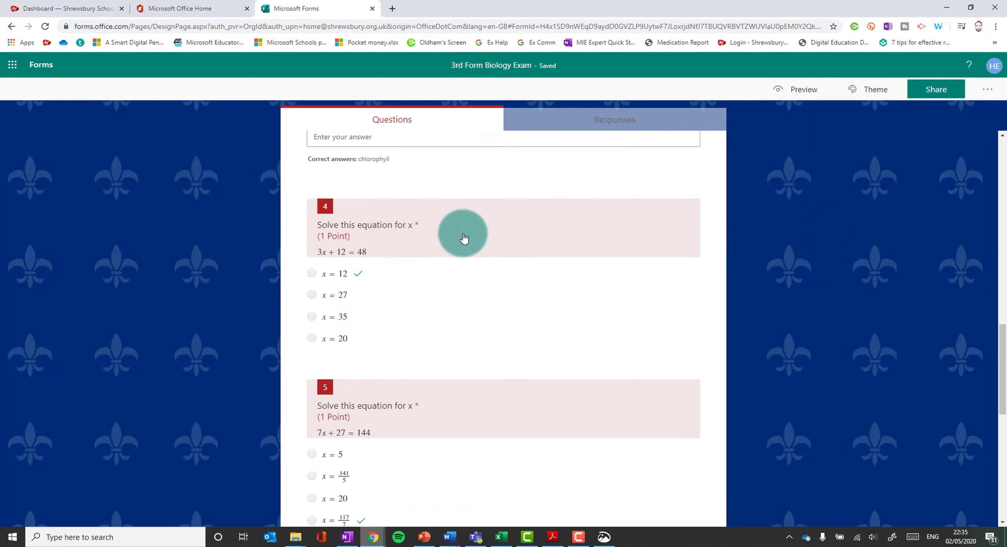
click(989, 89)
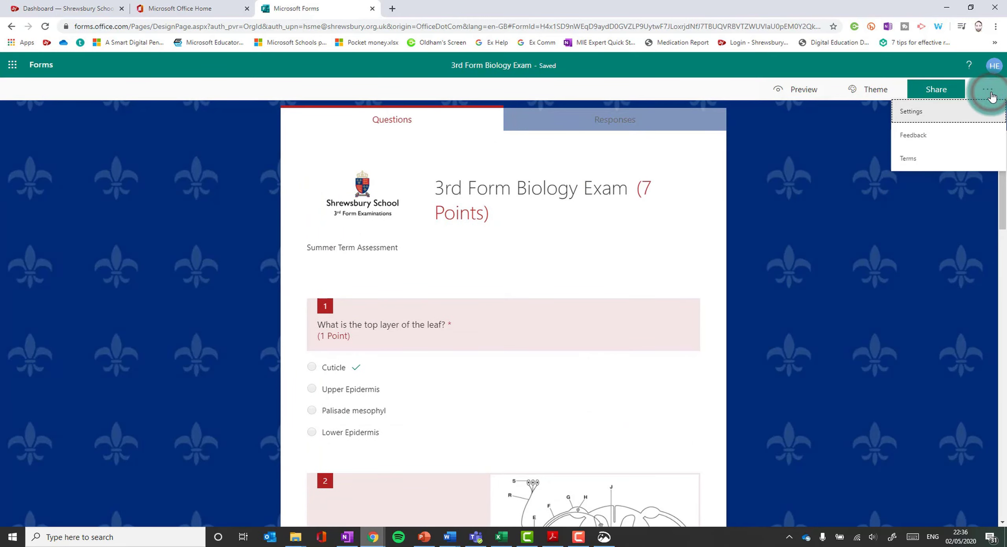
click(836, 124)
Step: Copy an organisation view-and-edit link, then copy the quiz response link
click(931, 91)
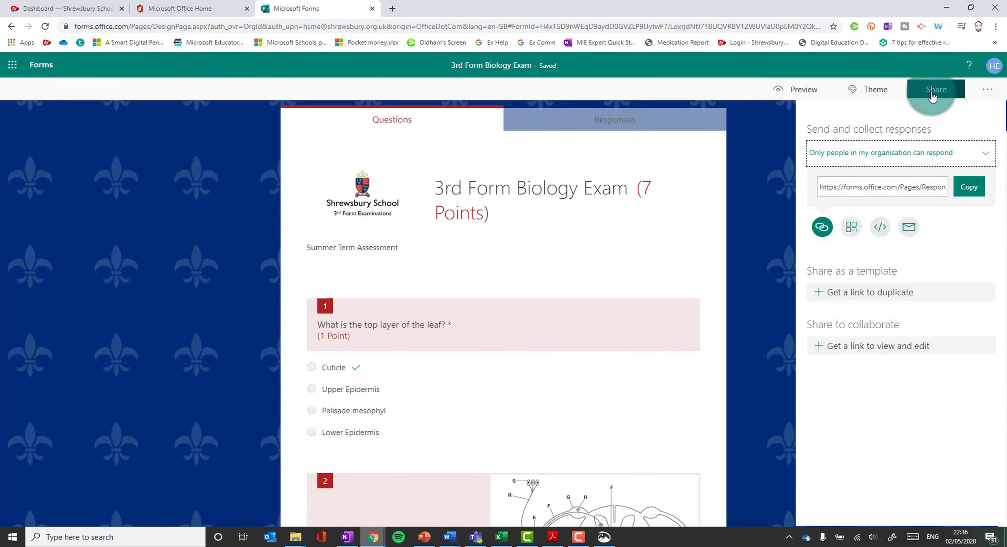
click(865, 348)
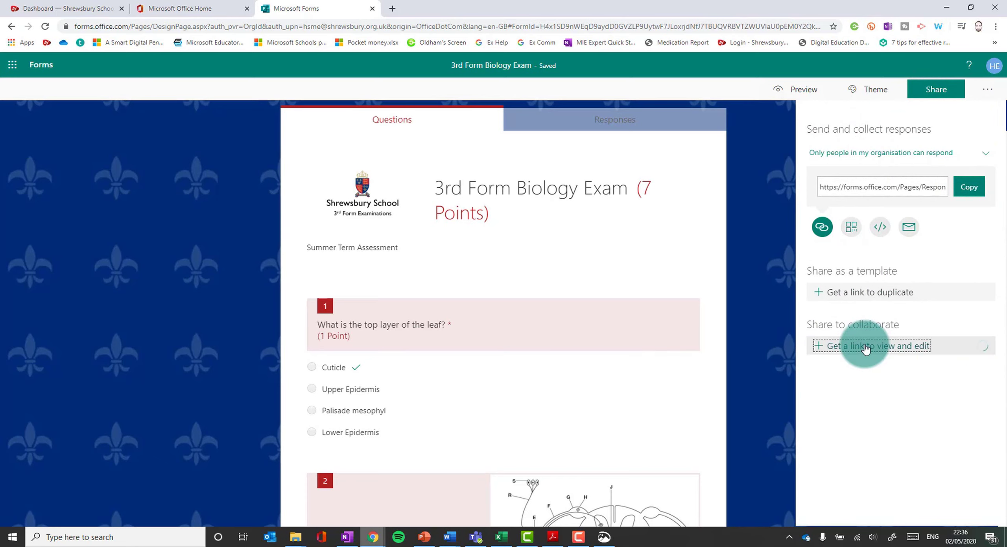
click(865, 348)
click(905, 409)
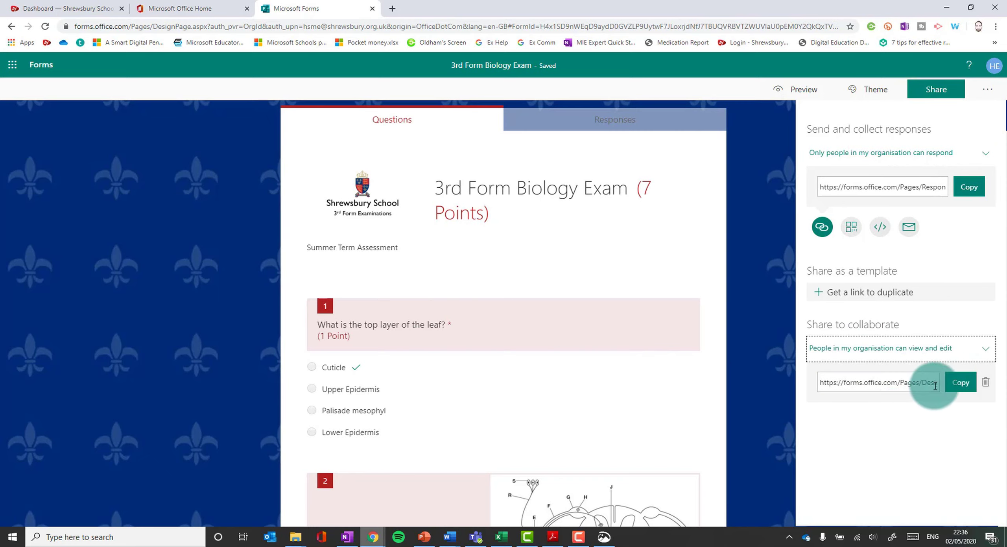
click(955, 382)
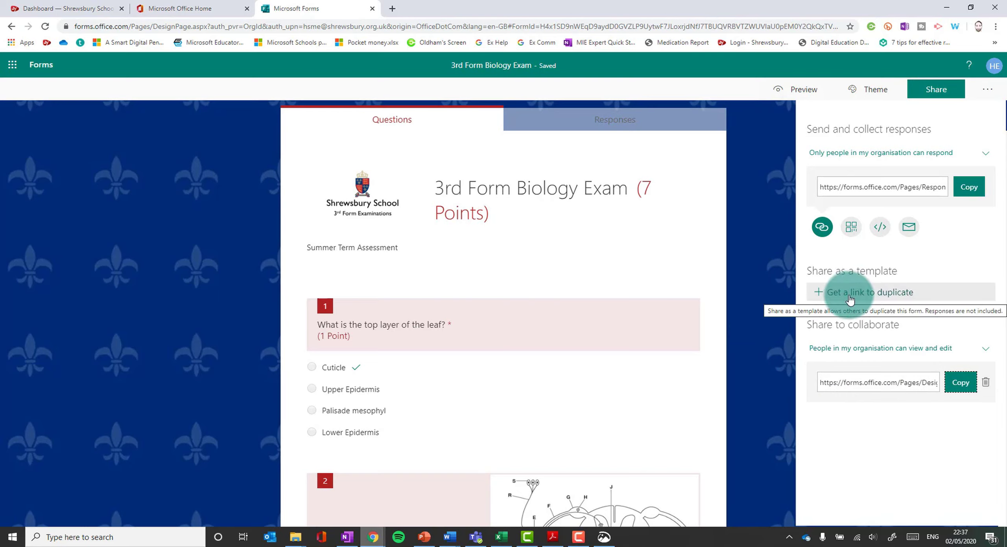
click(879, 189)
click(970, 188)
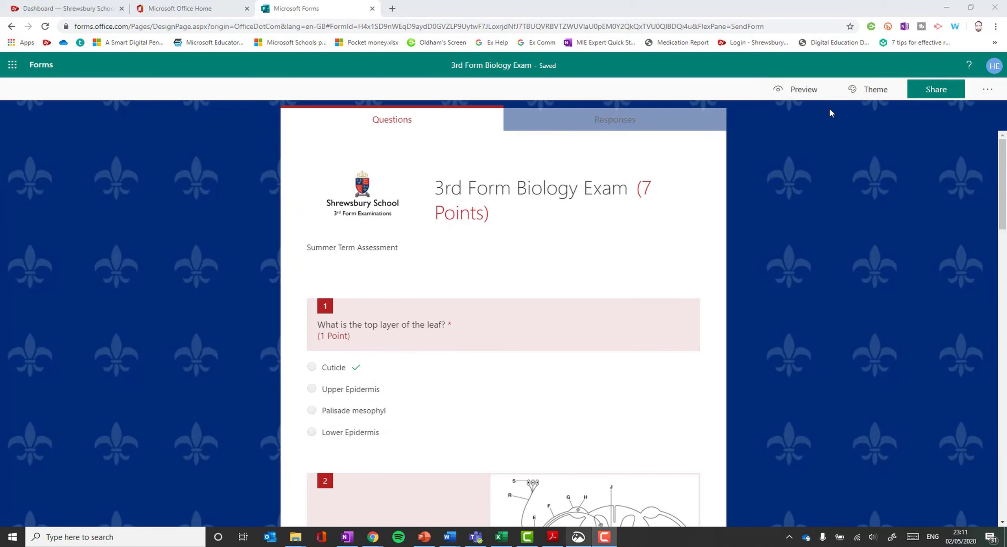
Step: Preview question 1 in Immersive Reader, skipping the tips and testing read-aloud
click(805, 94)
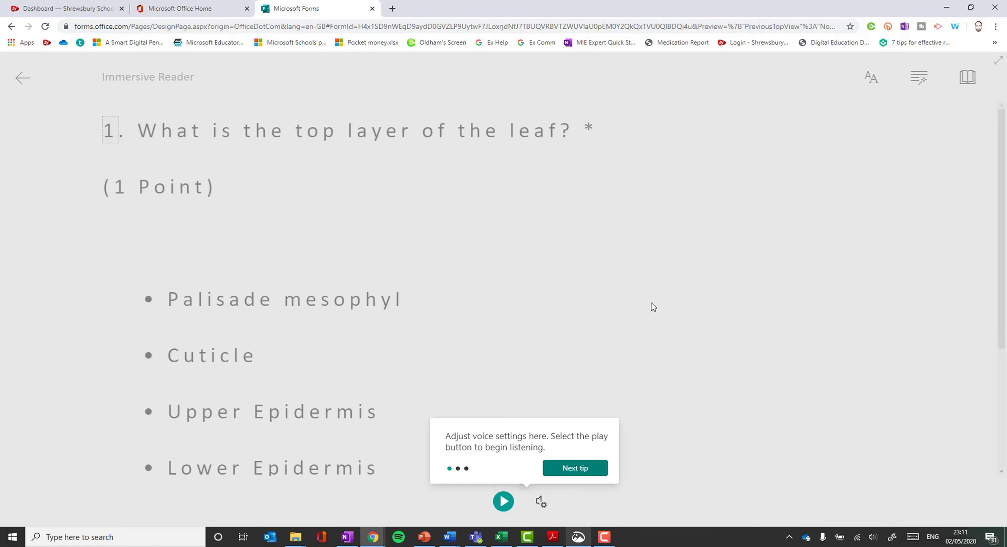
click(574, 468)
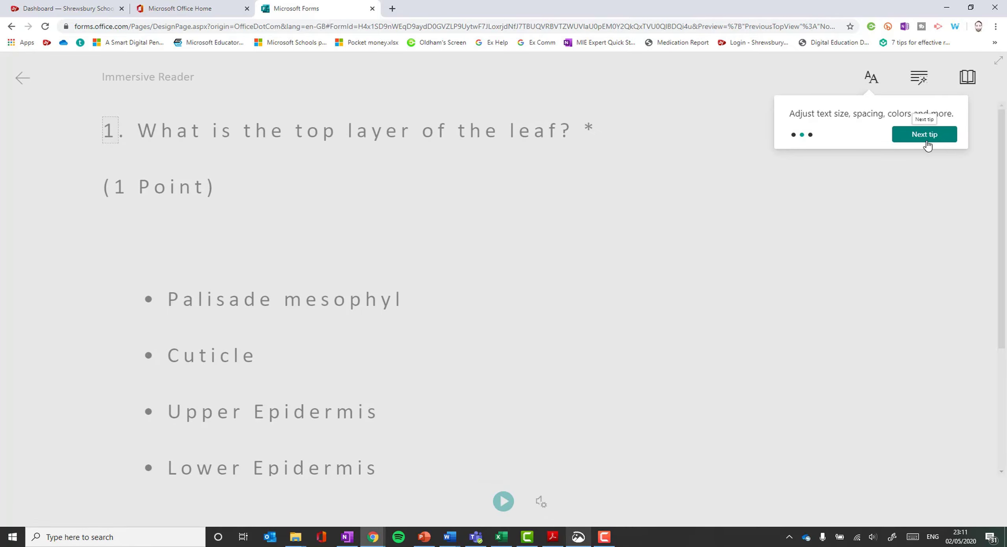
click(504, 503)
click(504, 502)
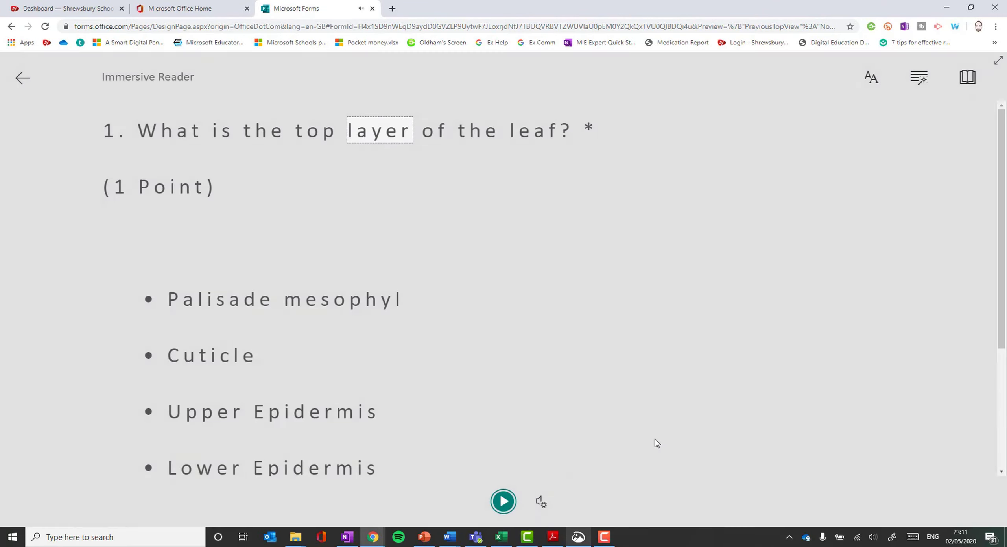
Step: Turn on Line Focus, translate the question into Italian, and have it read aloud
click(972, 85)
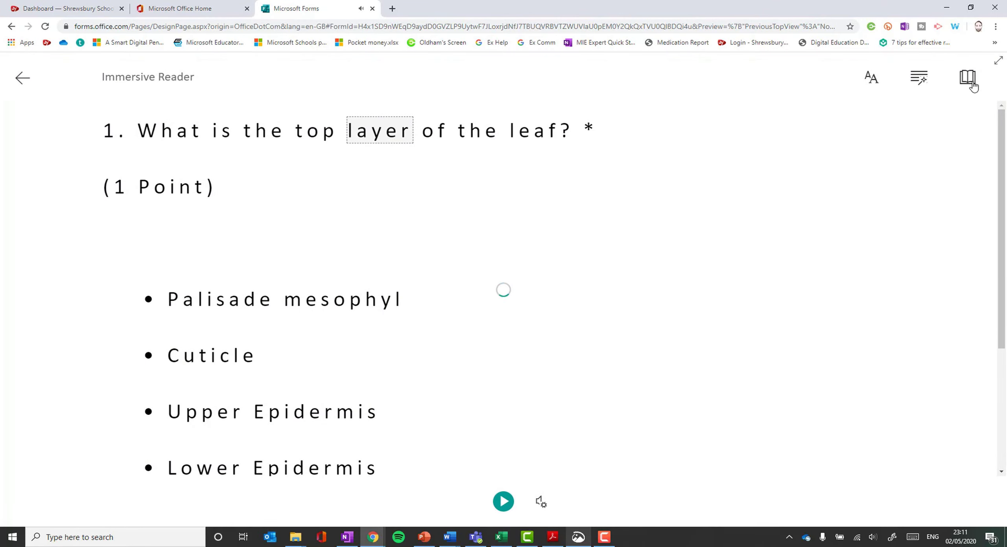
click(919, 141)
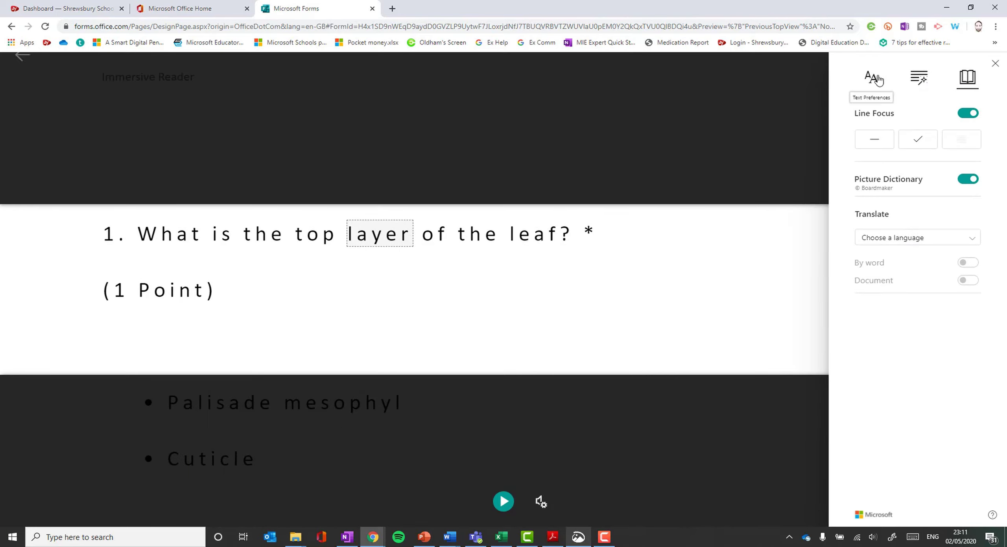
click(925, 239)
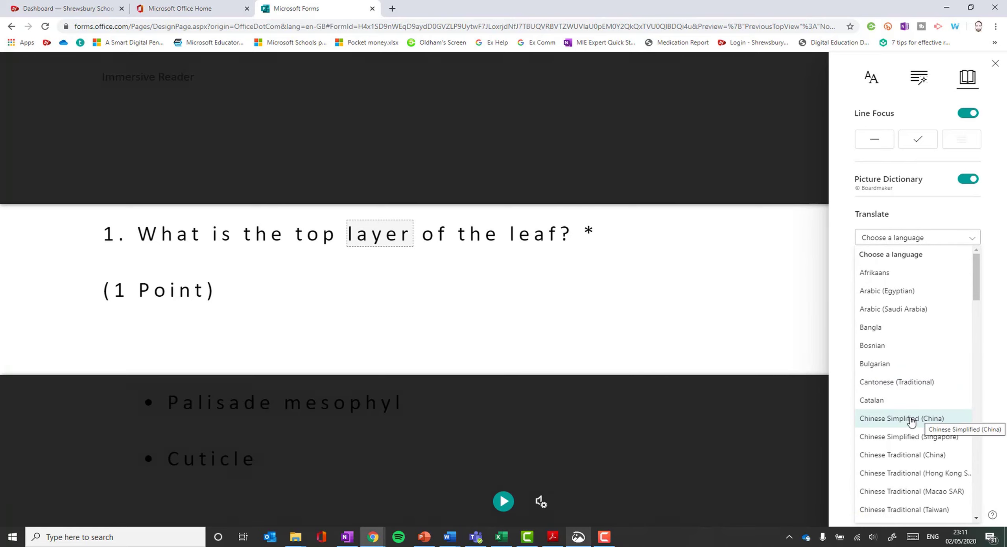
scroll(912, 420, down, 4)
scroll(911, 421, down, 10)
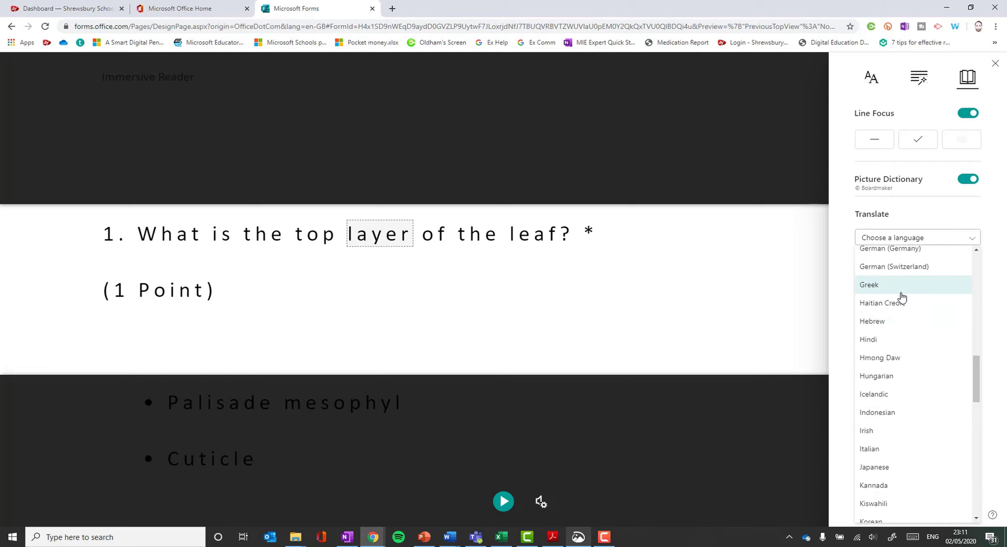
click(887, 451)
click(967, 280)
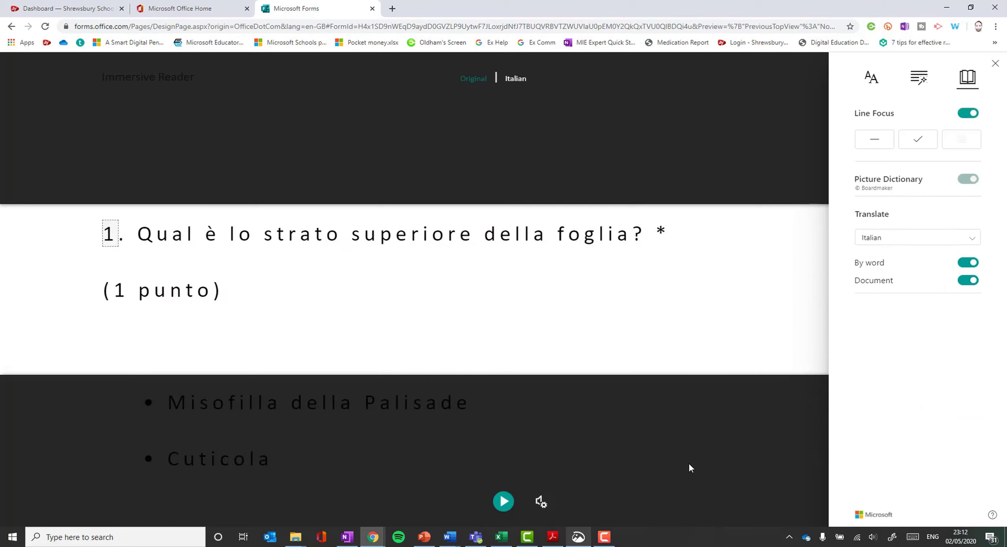
click(503, 501)
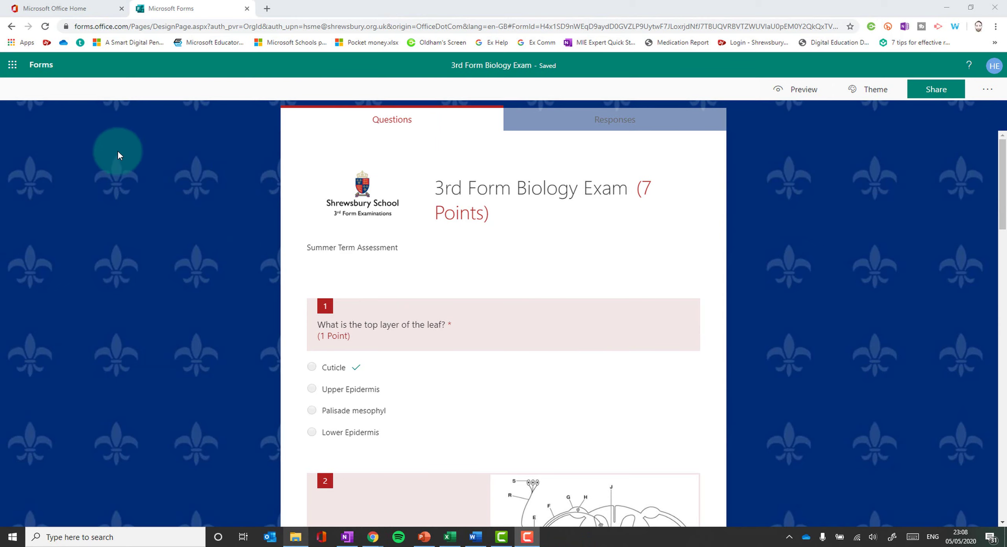
Step: Glance at the 'Shared with me' forms, then return to the My forms list
click(47, 70)
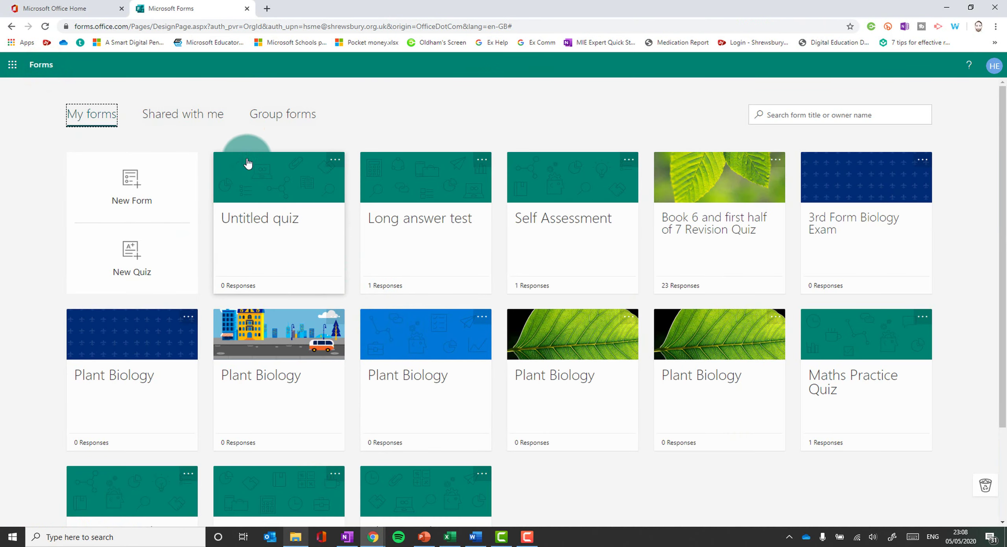
click(175, 116)
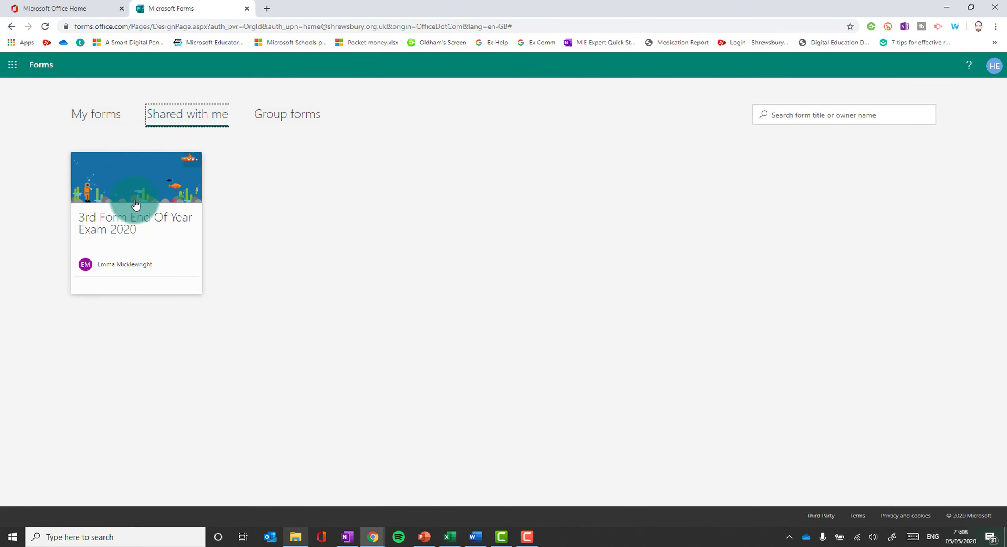
click(104, 114)
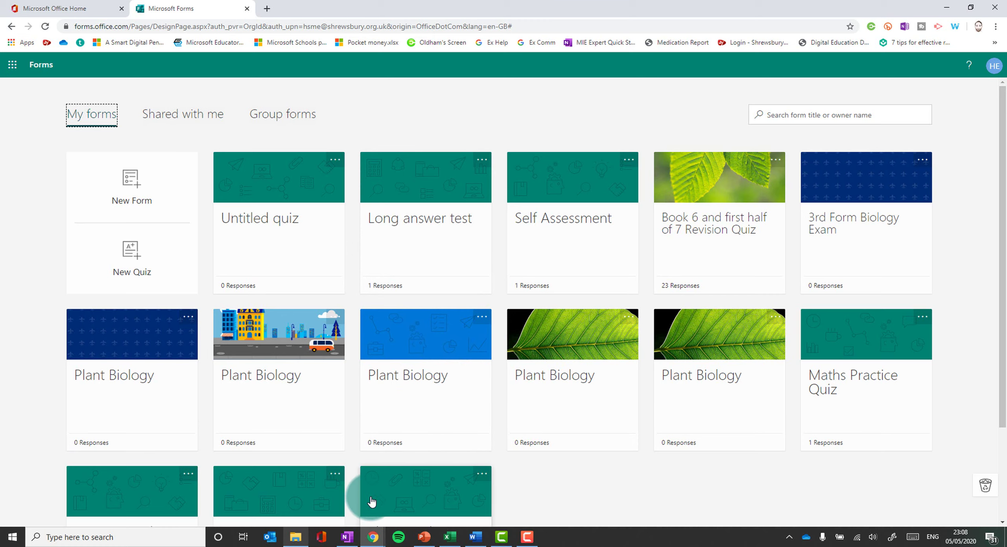
Step: Add a new blank page to the OneNote section and place the cursor in its body
click(347, 537)
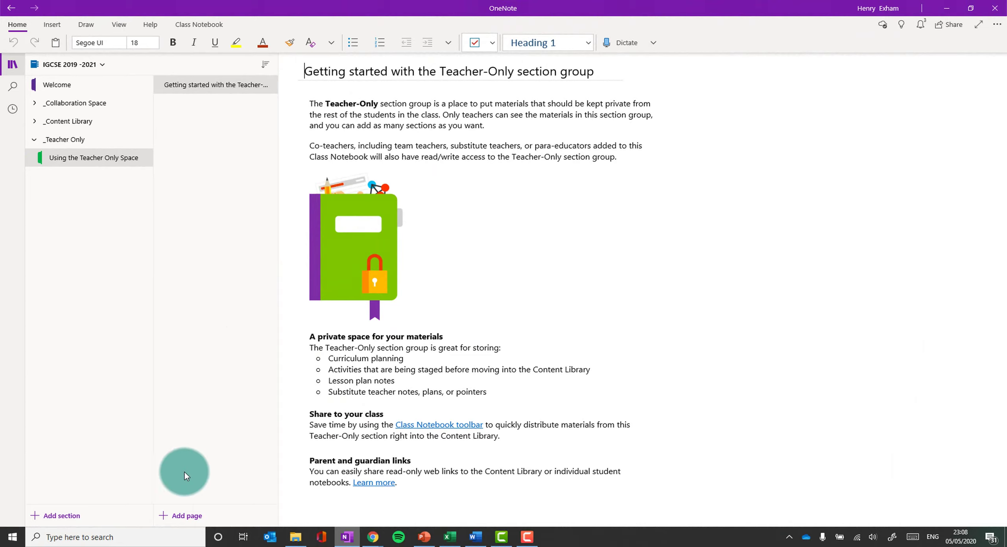
click(181, 514)
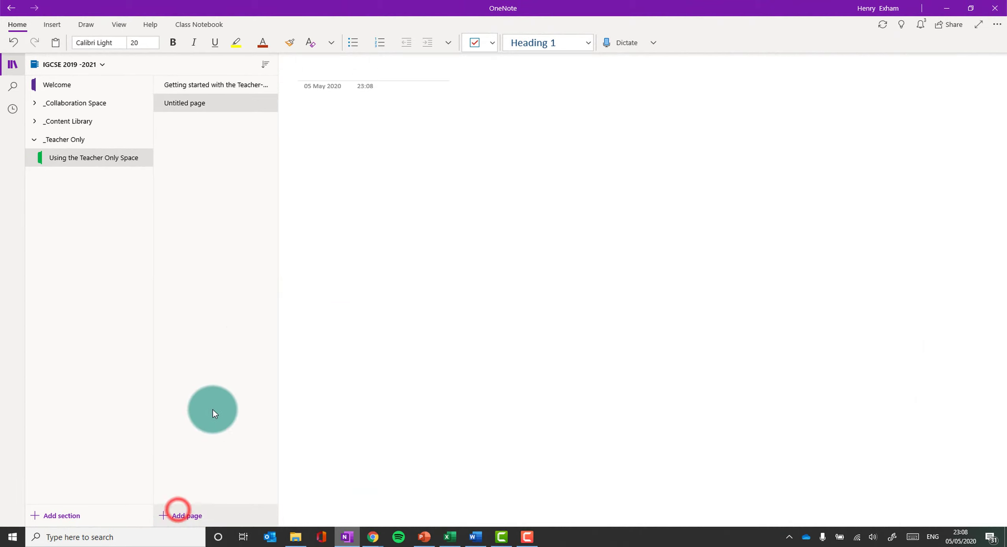
click(308, 112)
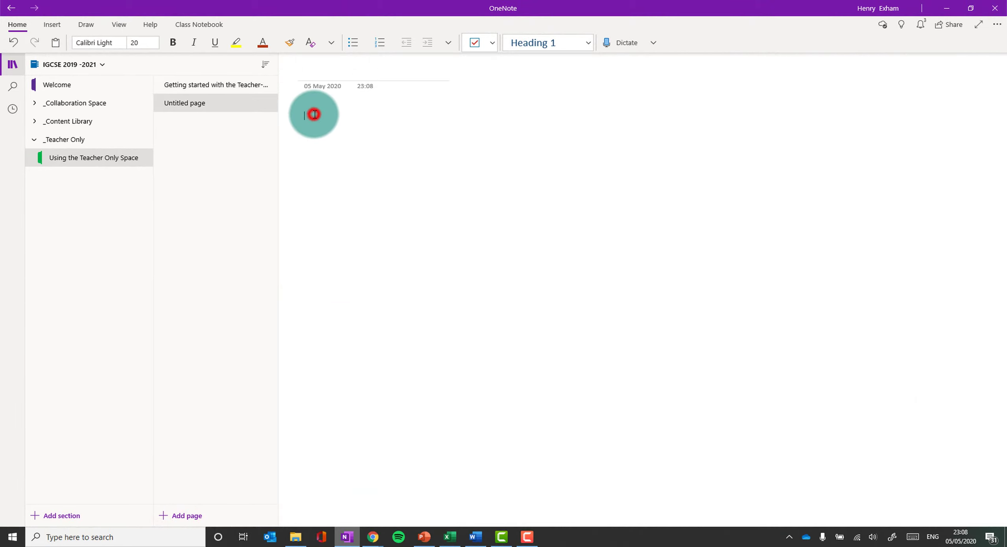
Step: Embed the 3rd Form Biology Exam form into the page and scroll through it
click(52, 25)
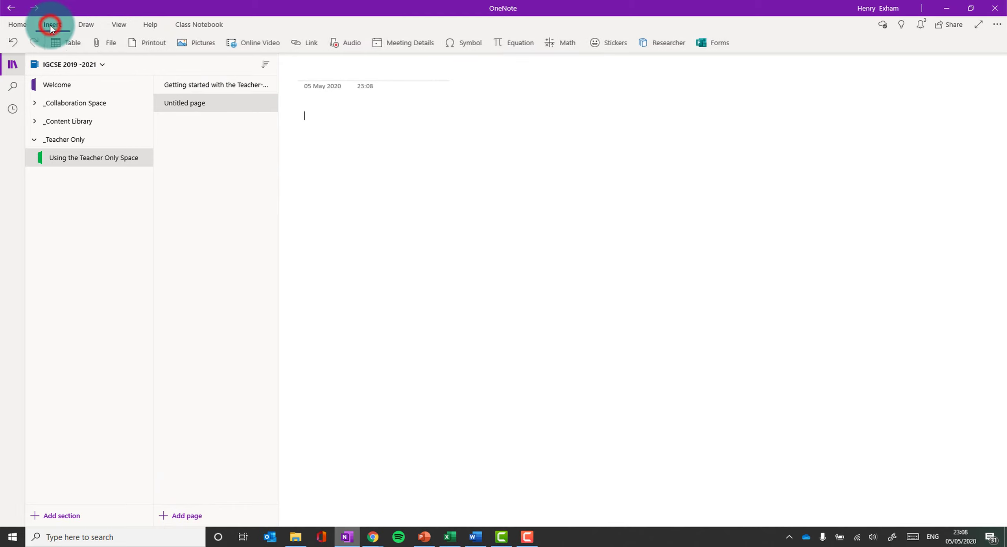
click(717, 44)
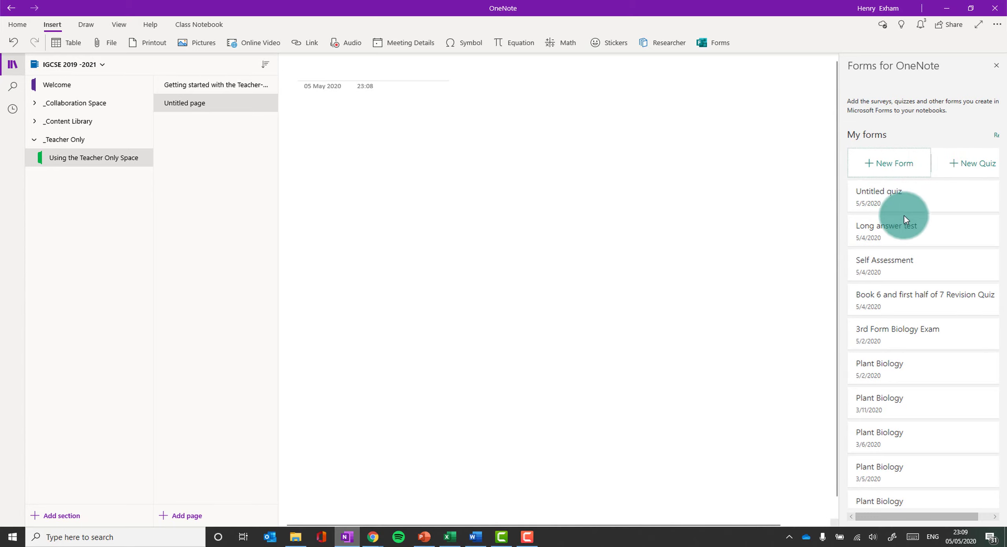
mouse_move(893, 278)
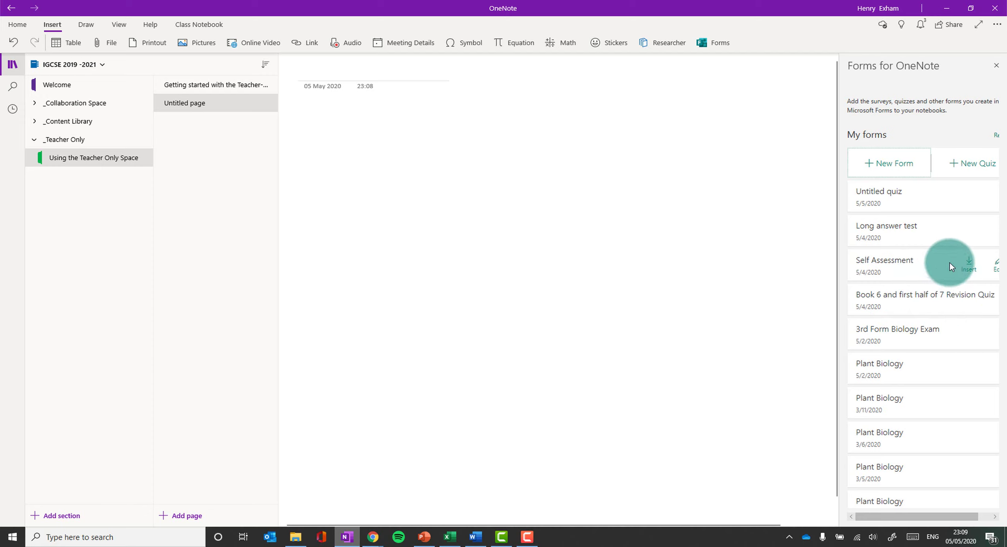
click(919, 317)
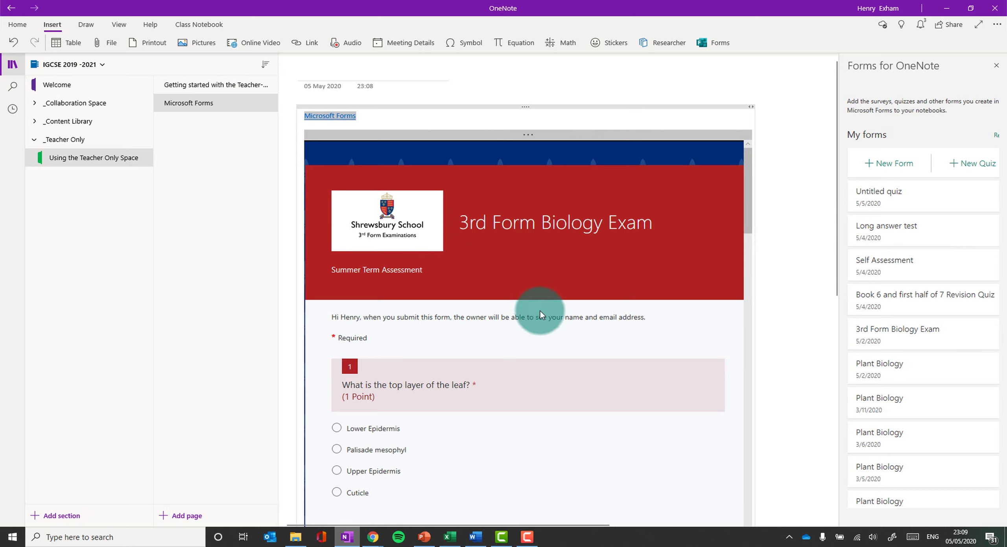
scroll(553, 290, down, 20)
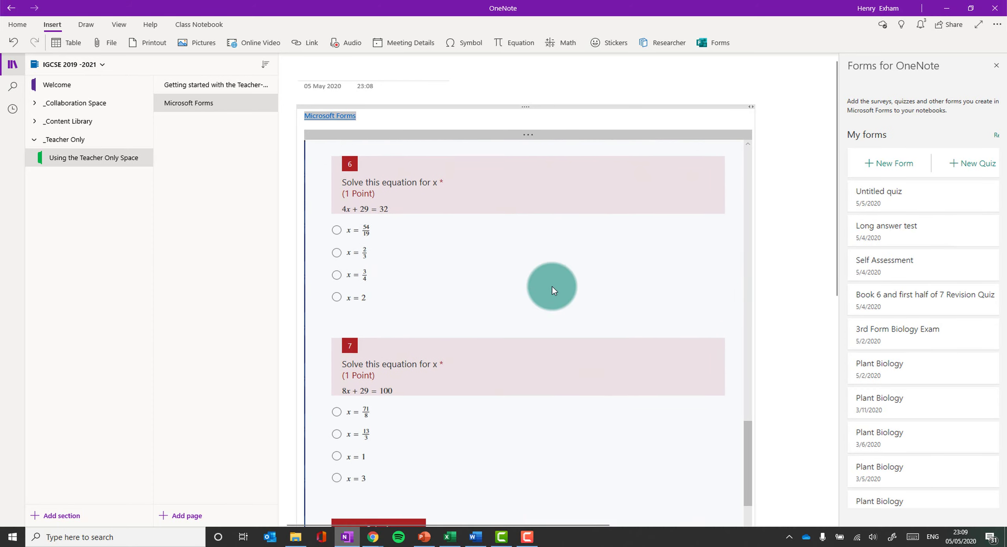
scroll(771, 293, down, 6)
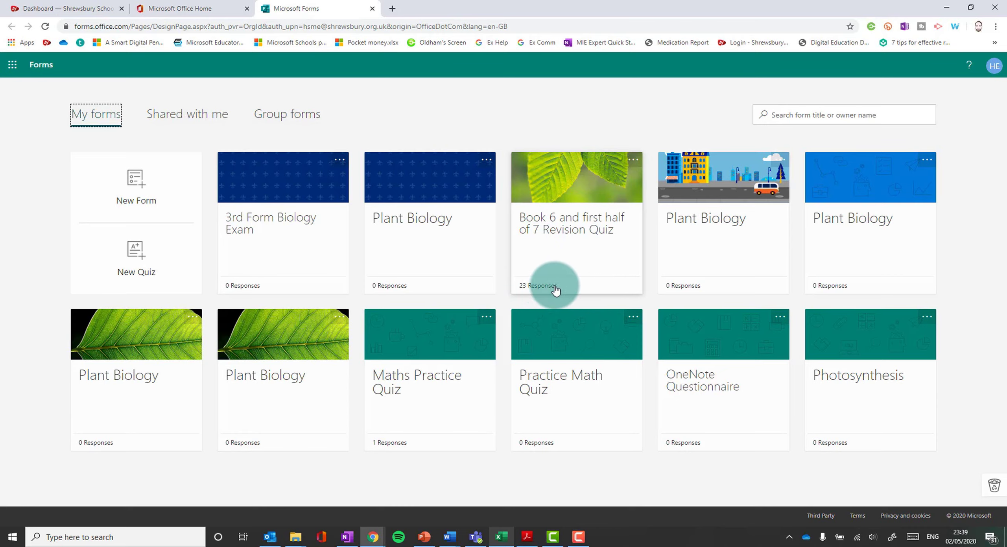
Step: Show the Revision Quiz's responses summary: 23 responses, average score 17.6, status Active
click(575, 252)
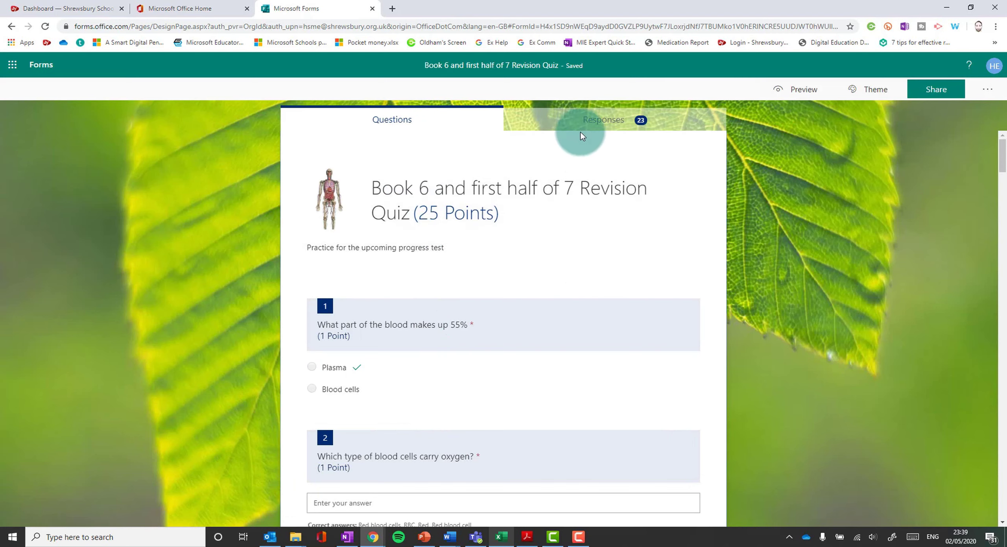
click(610, 124)
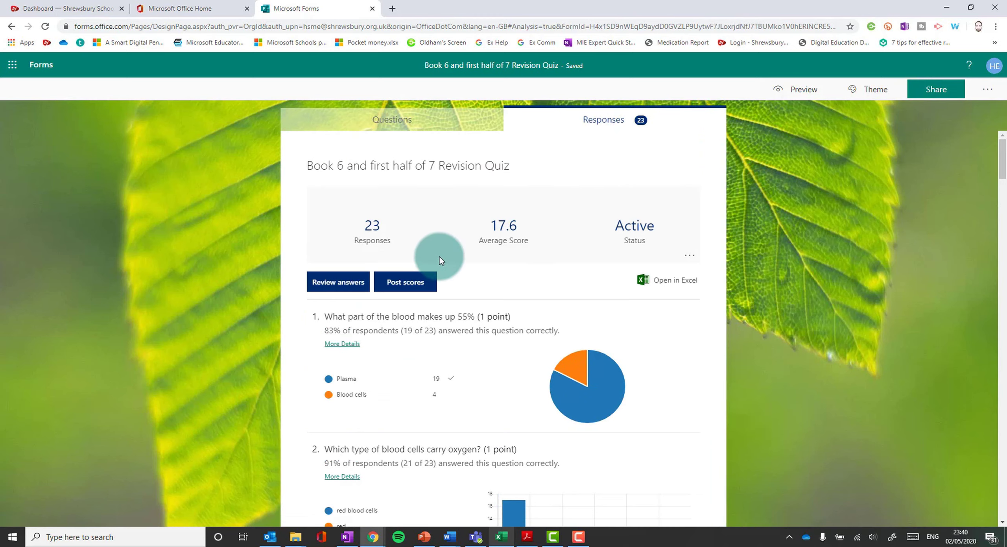
scroll(310, 247, down, 3)
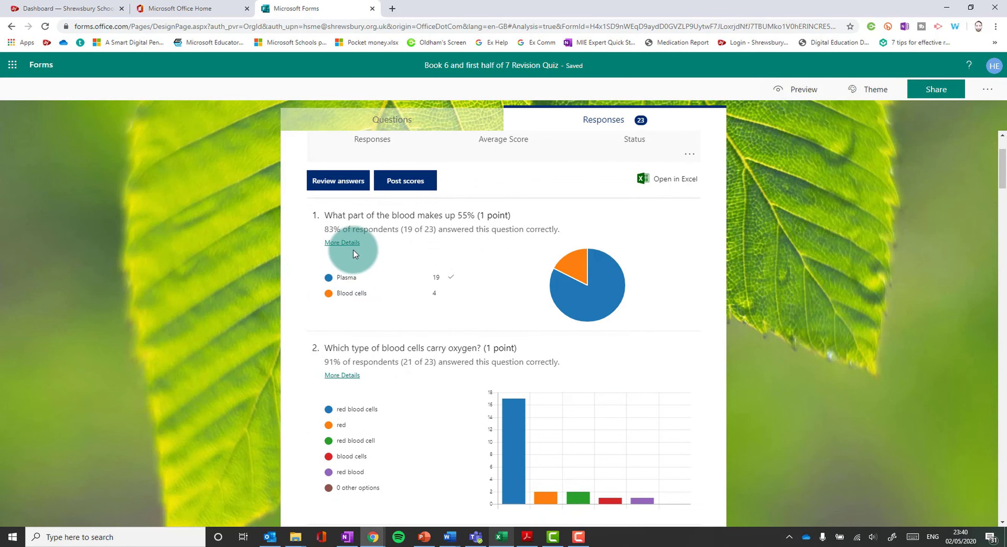
mouse_move(342, 287)
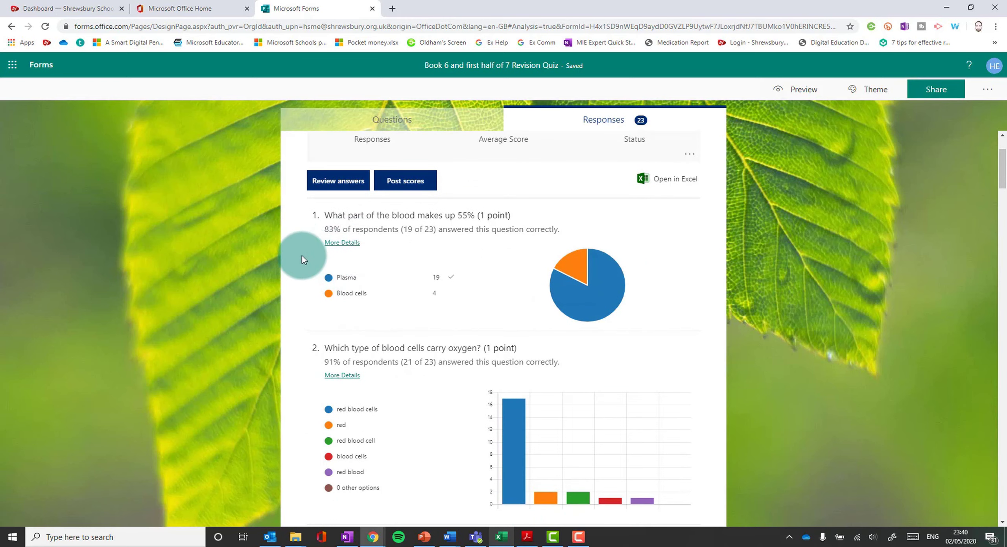
scroll(382, 257, down, 8)
scroll(443, 246, up, 10)
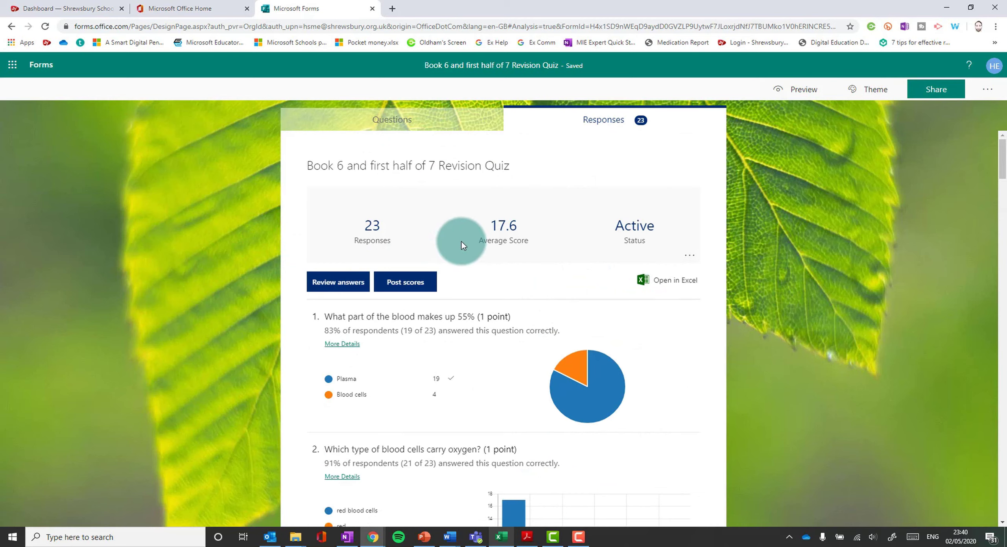
Step: Open Review answers and keep the first respondent selected in the respondent list
click(340, 282)
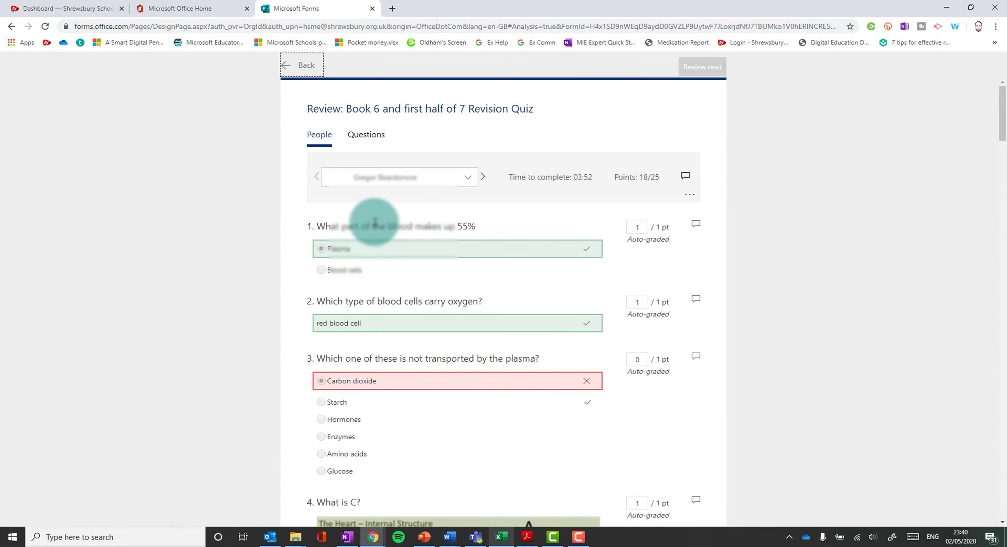
click(466, 178)
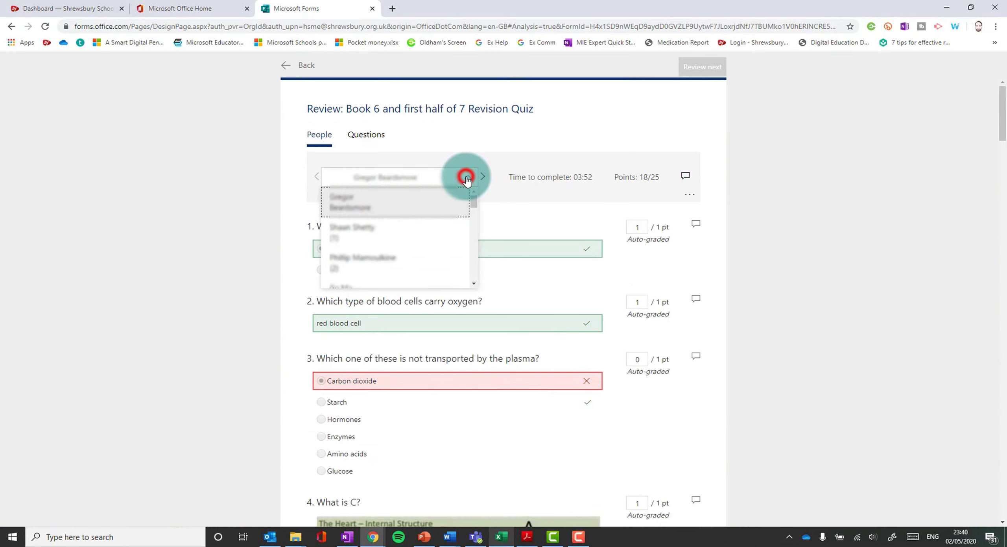
scroll(433, 201, down, 5)
scroll(442, 202, up, 5)
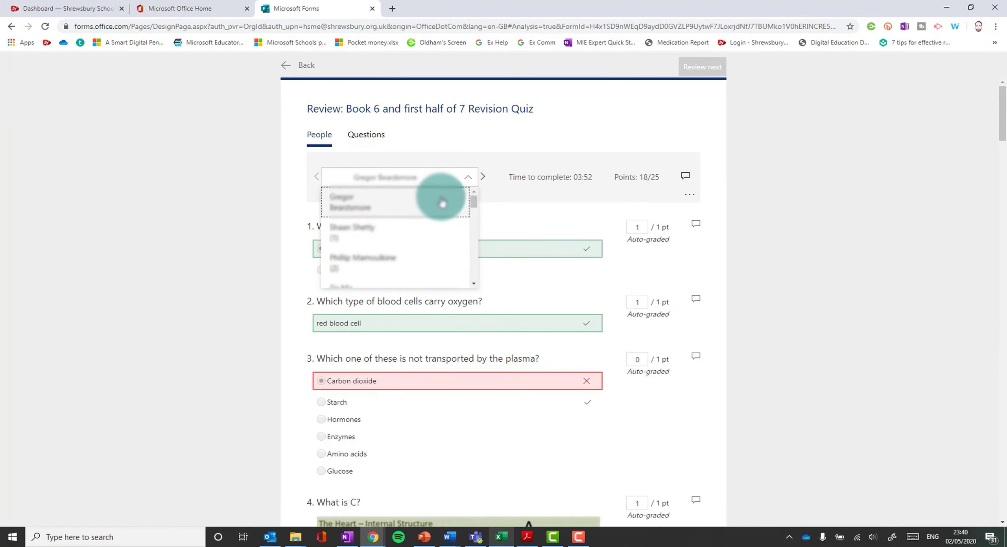
click(468, 176)
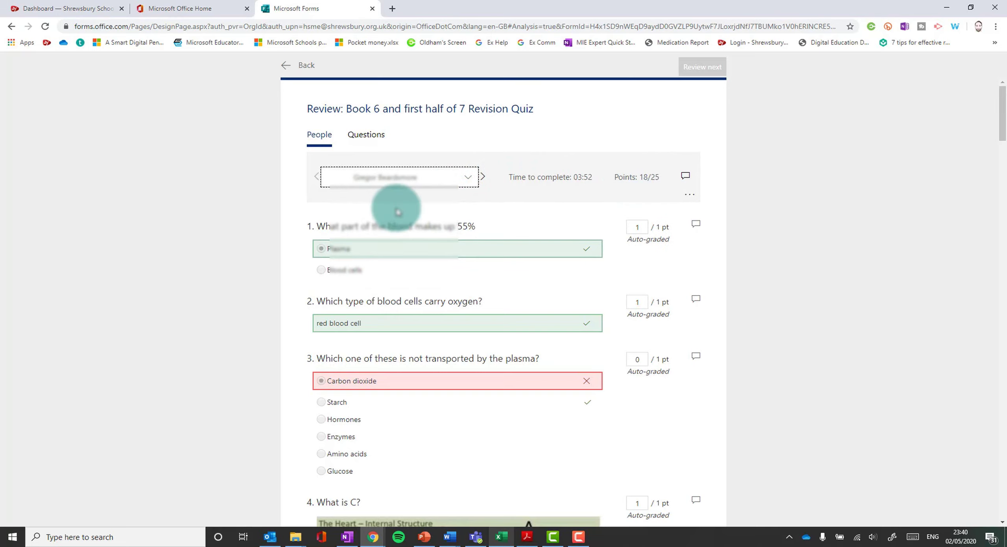
Step: Change question 25's score from 0 to 1, bringing the total to 19/25
scroll(400, 207, down, 2)
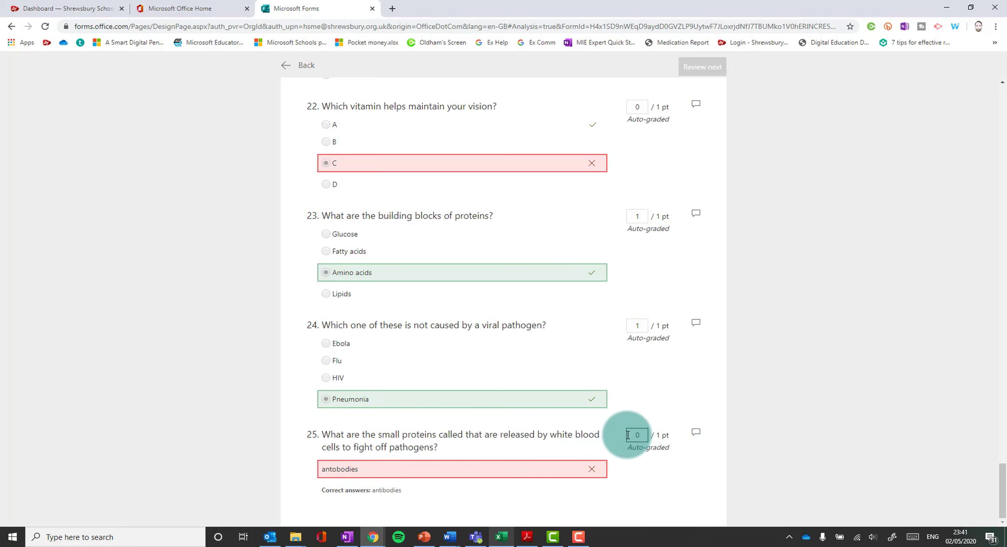
double_click(644, 434)
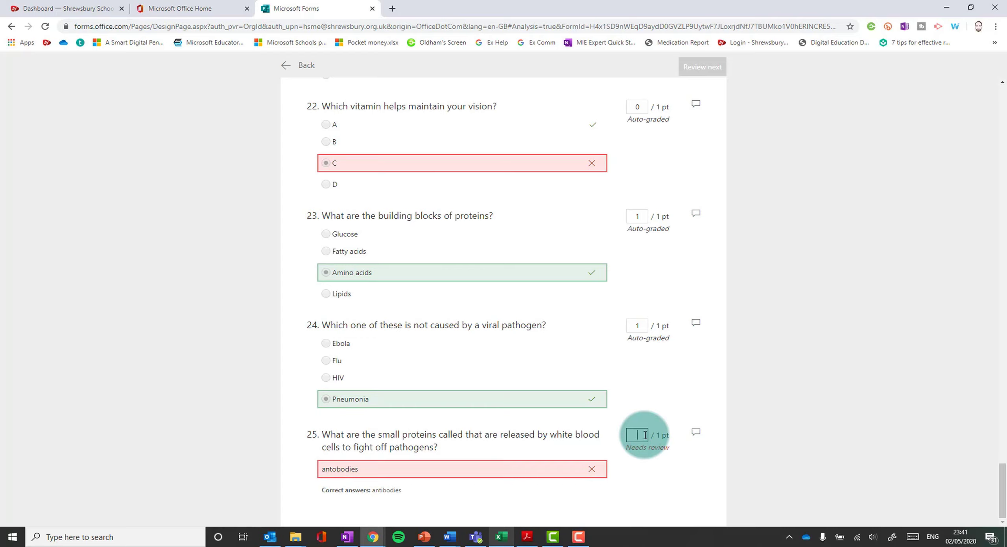
text(1)
click(744, 395)
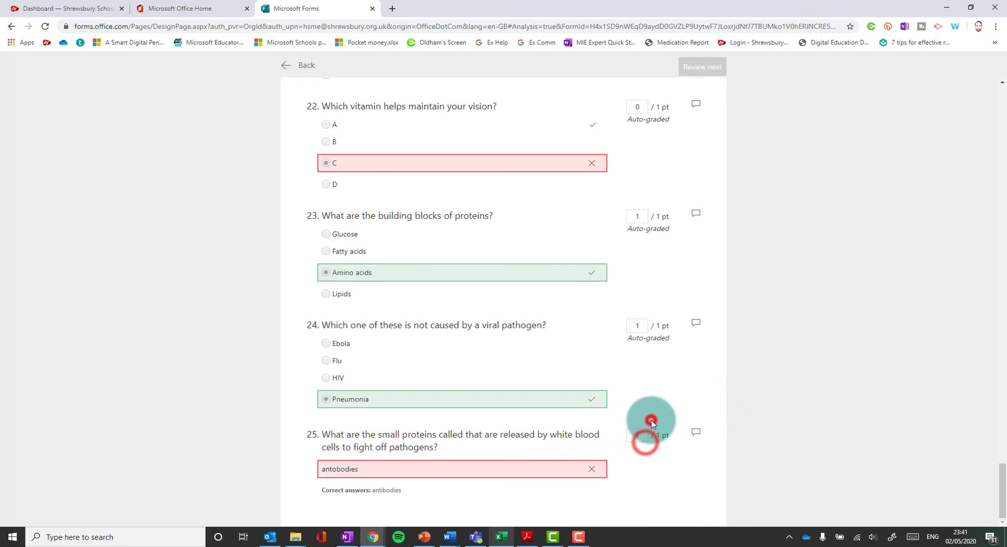
key(Home)
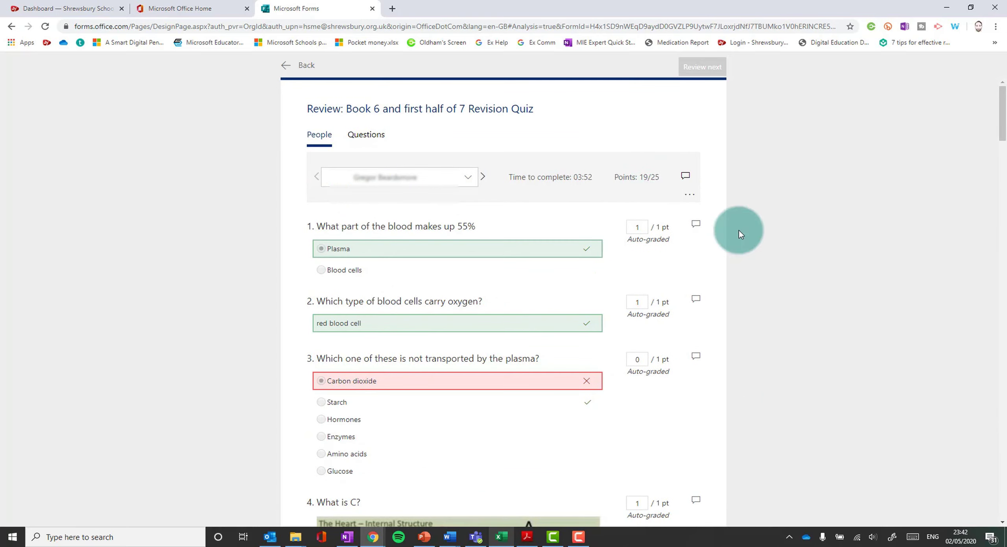
Step: Scroll through the respondent's regraded answers
scroll(409, 299, down, 15)
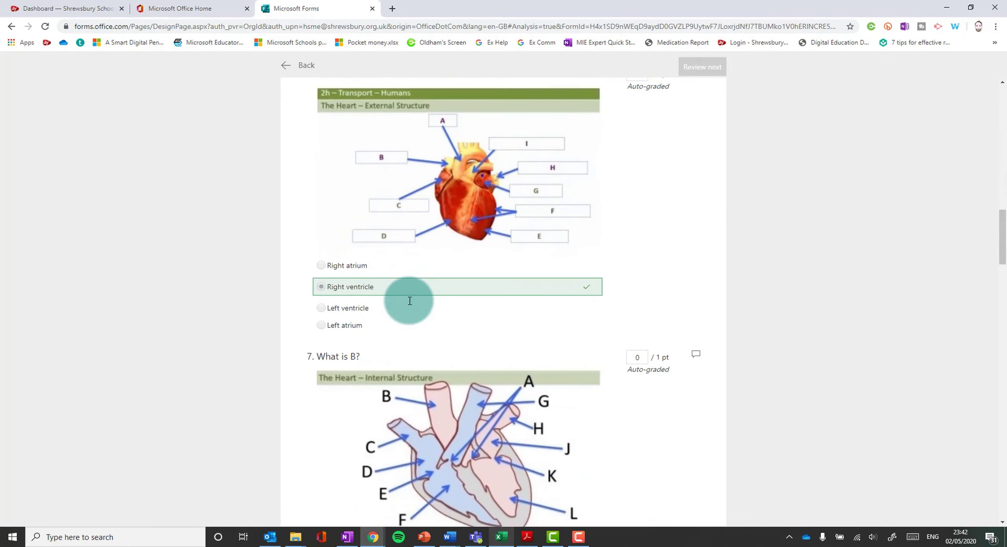
scroll(409, 300, down, 20)
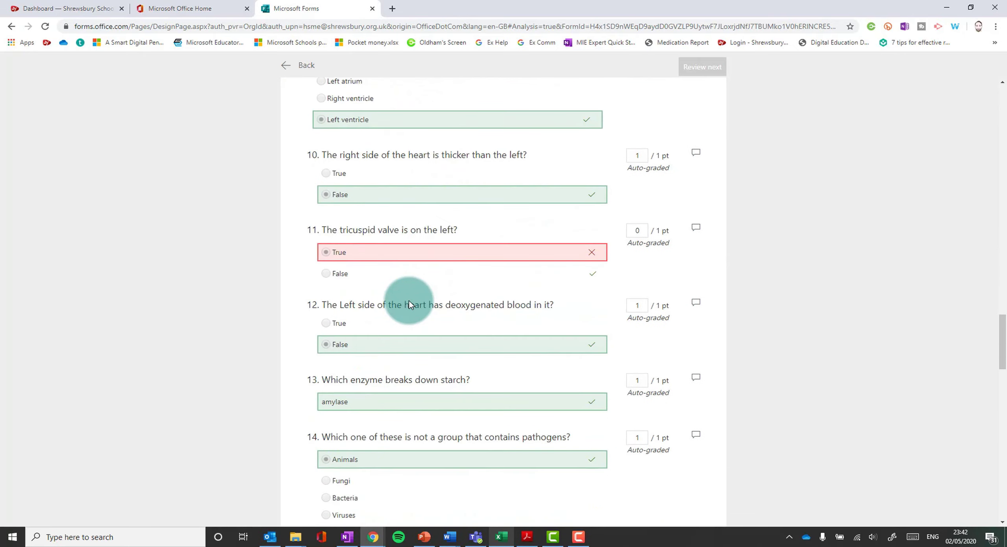
scroll(409, 300, down, 20)
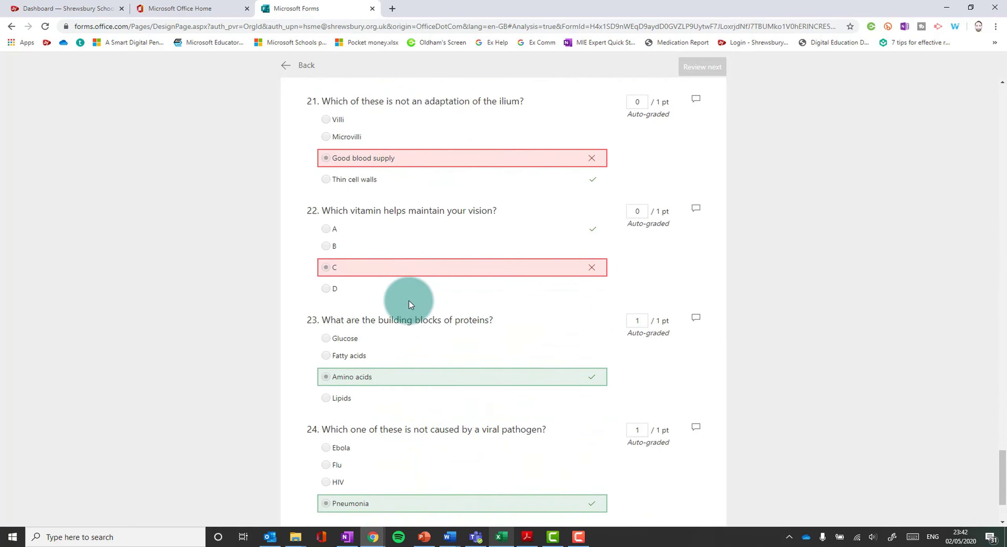
scroll(409, 301, down, 3)
scroll(409, 300, up, 20)
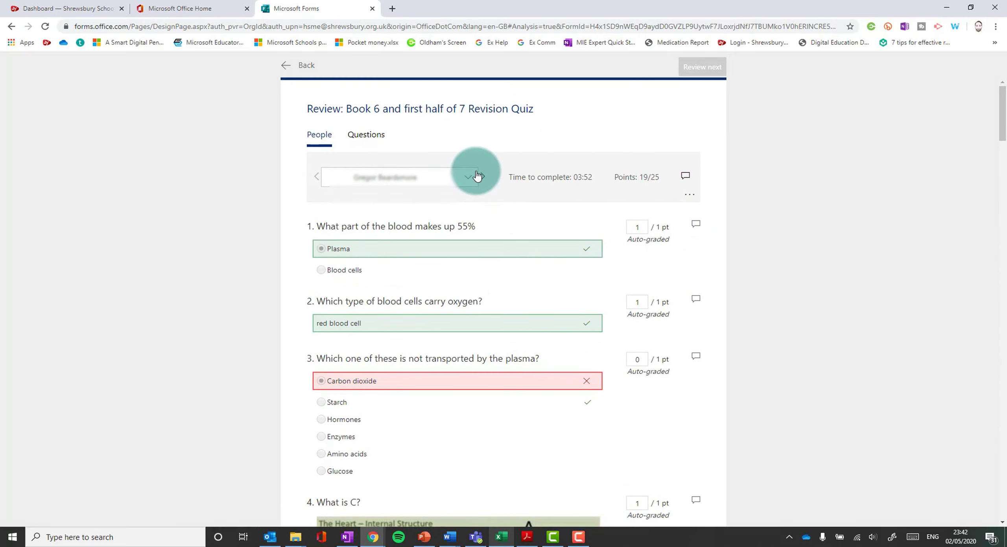
click(483, 176)
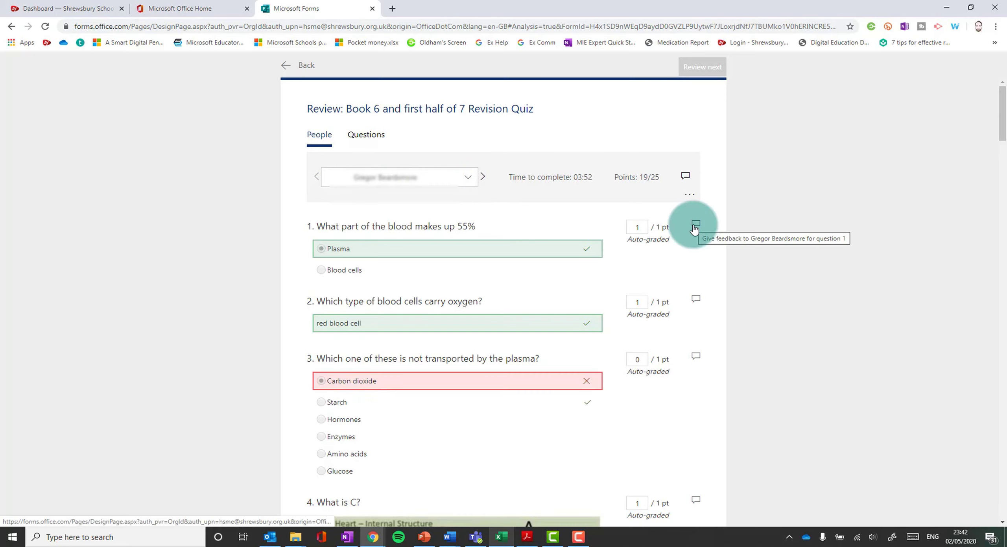
Step: Open and close question 1's feedback box, then return to the summary showing average 17.7
click(695, 225)
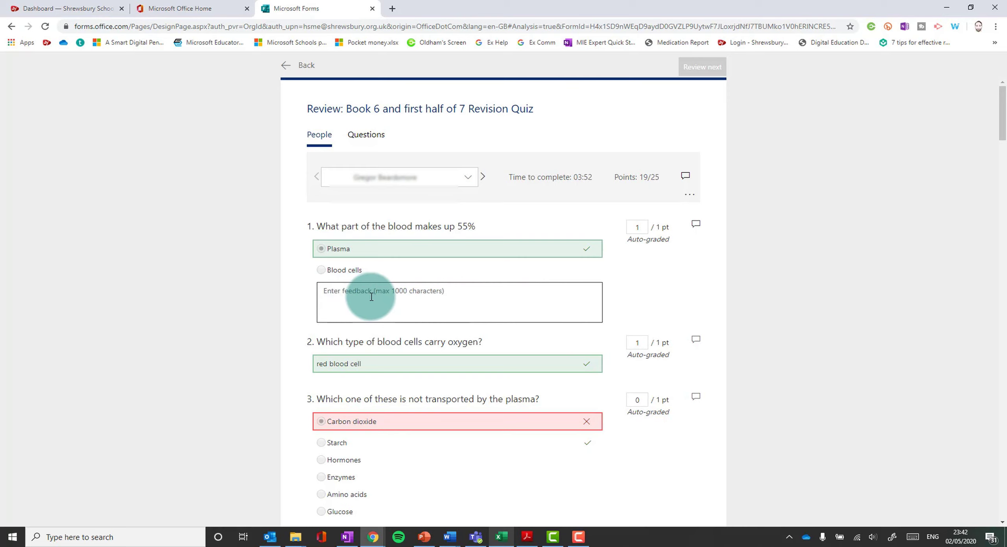
click(694, 223)
click(307, 71)
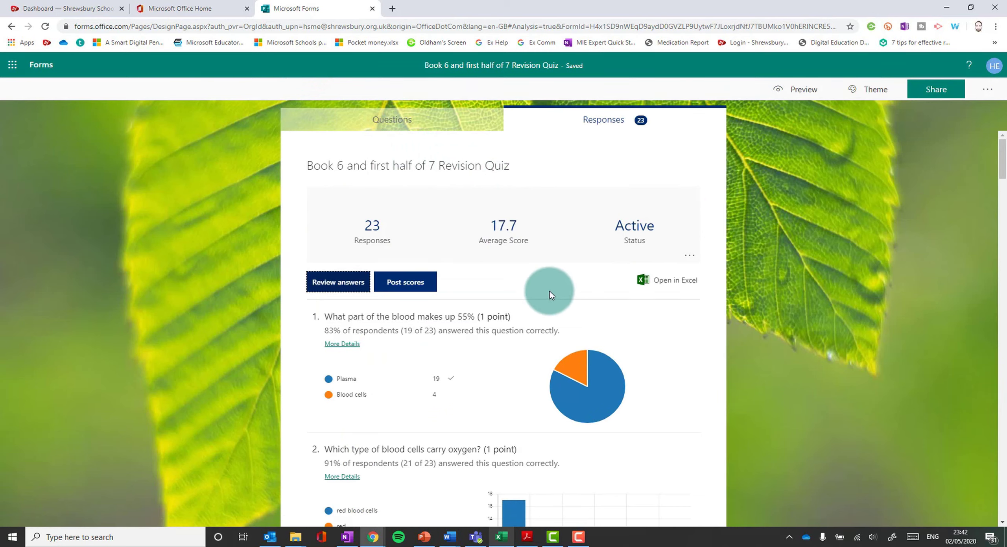
Step: Export the 23 quiz responses to an Excel workbook and enable editing
click(668, 280)
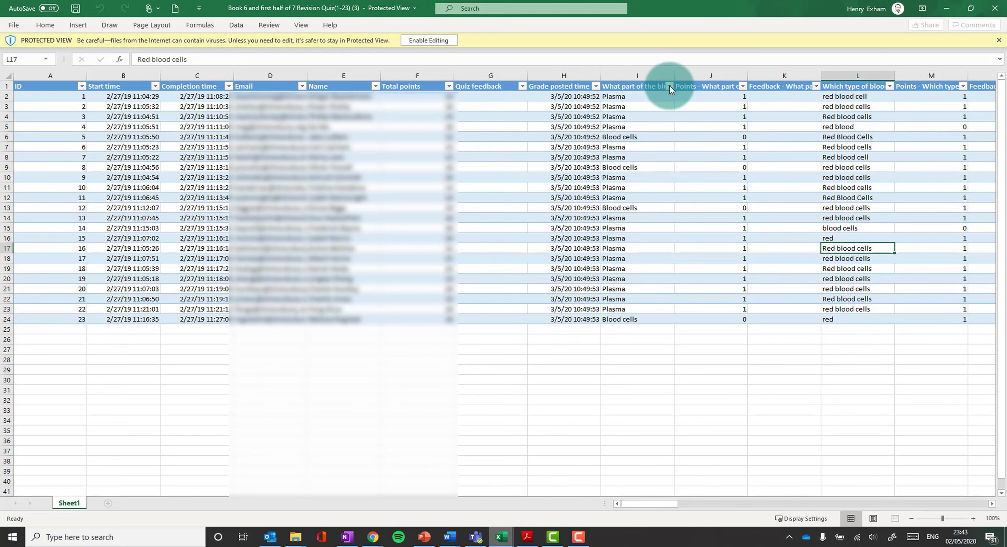
click(44, 136)
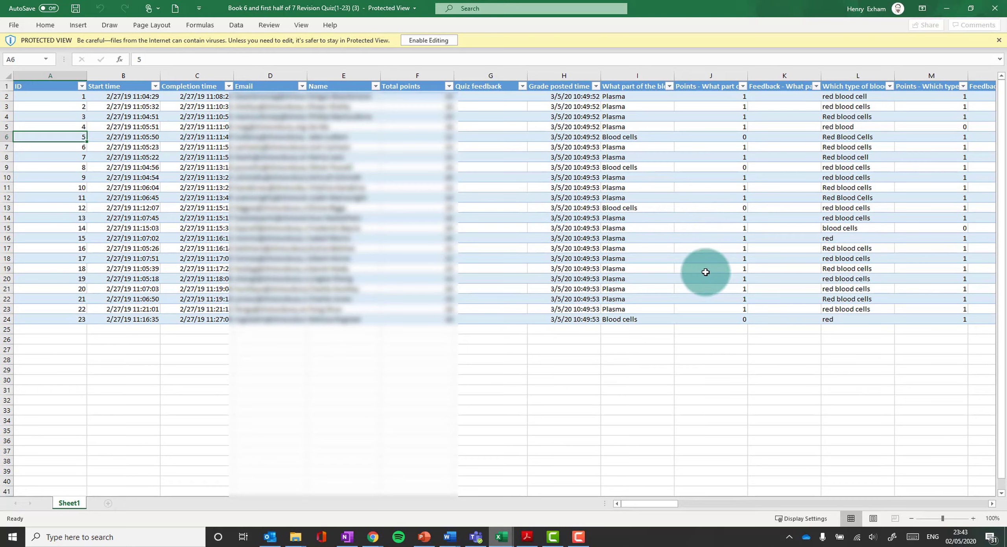
click(427, 40)
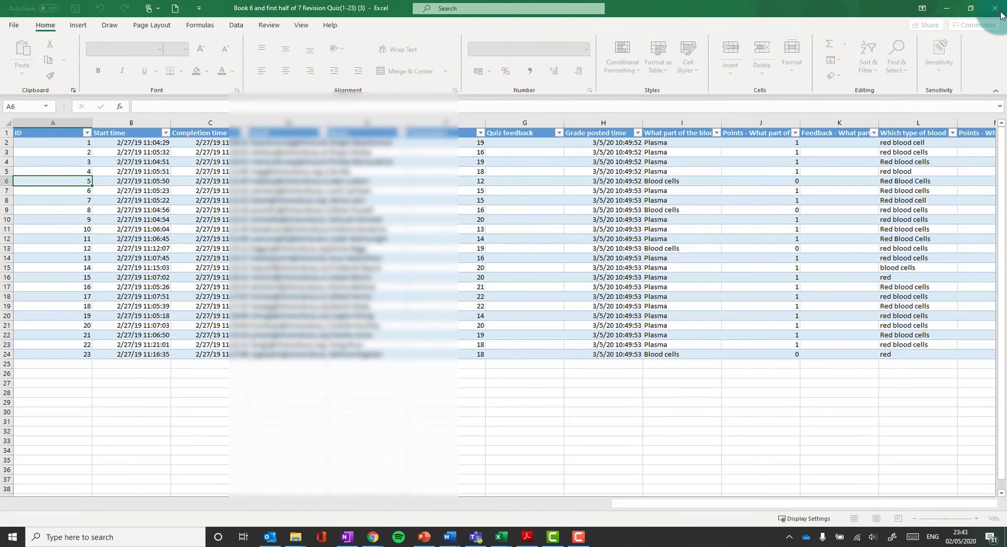
click(995, 9)
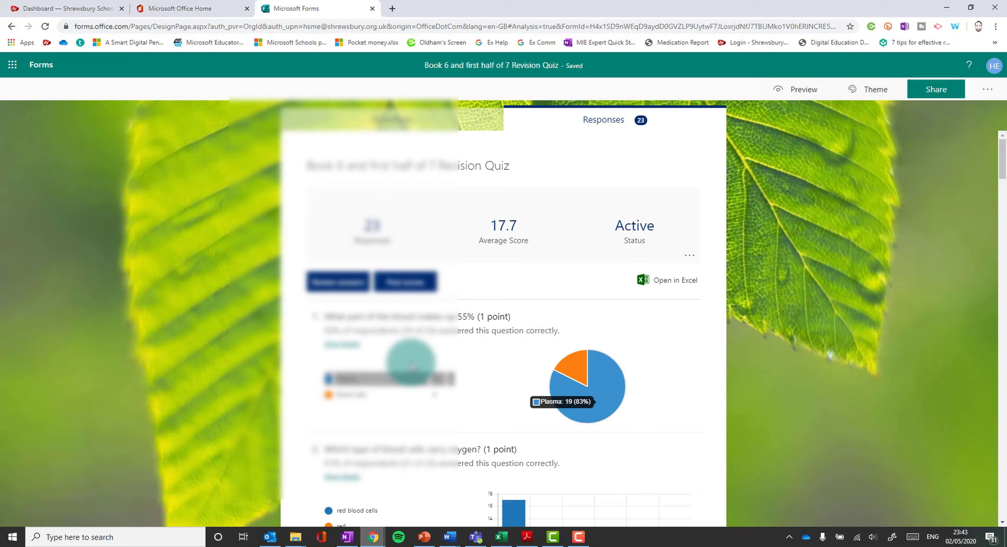